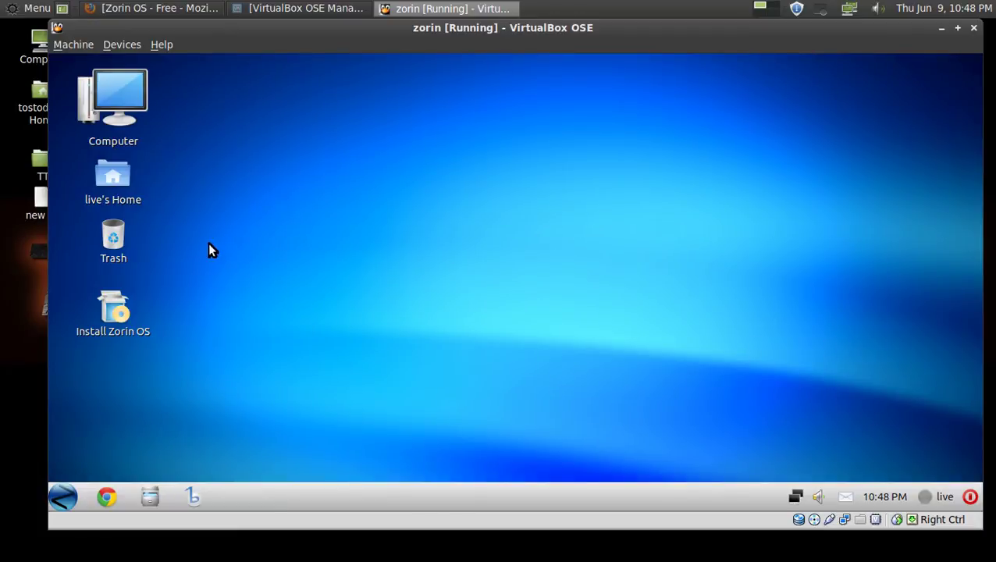
Launch the Zorin OS installer from its desktop icon and continue past the English welcome page.
double_click(114, 296)
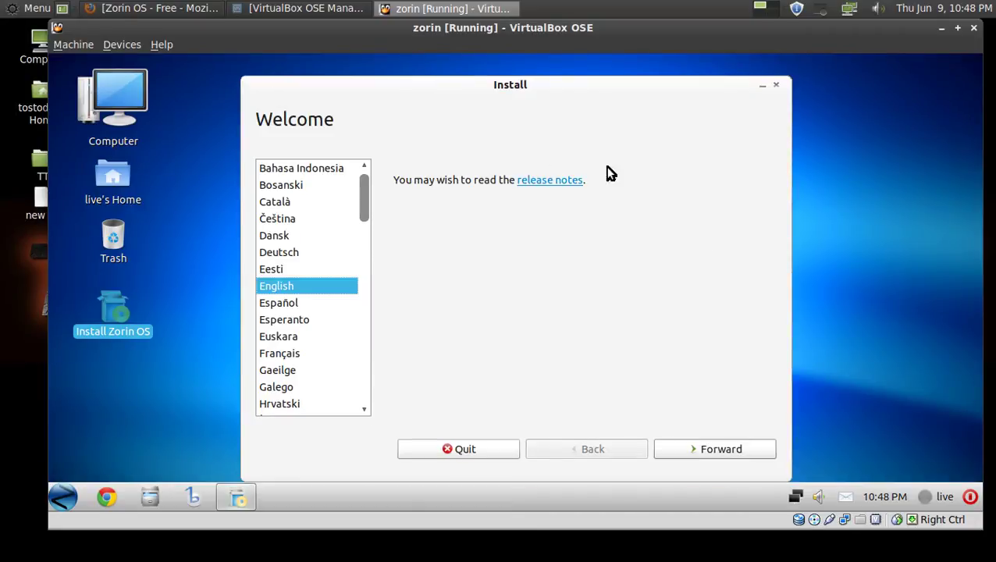
left_click(705, 450)
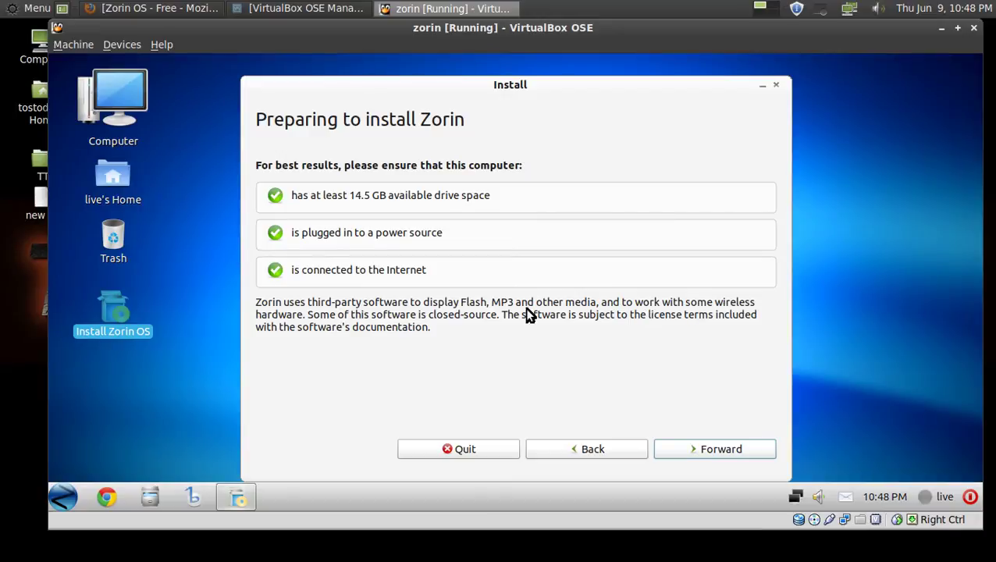
Pass the preparation checks and choose to erase the whole 20.5 GB disk for Zorin.
left_click(736, 451)
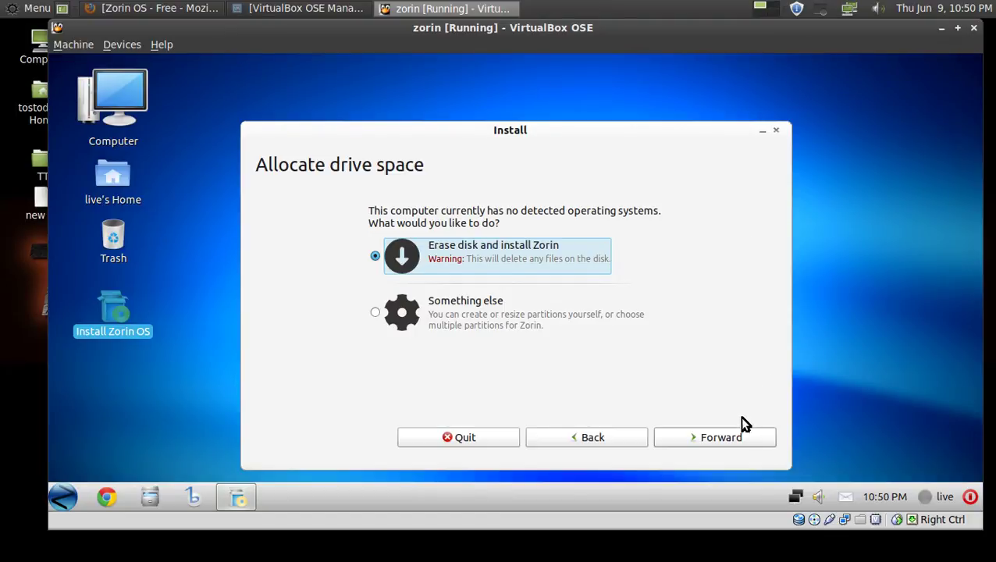
left_click(727, 438)
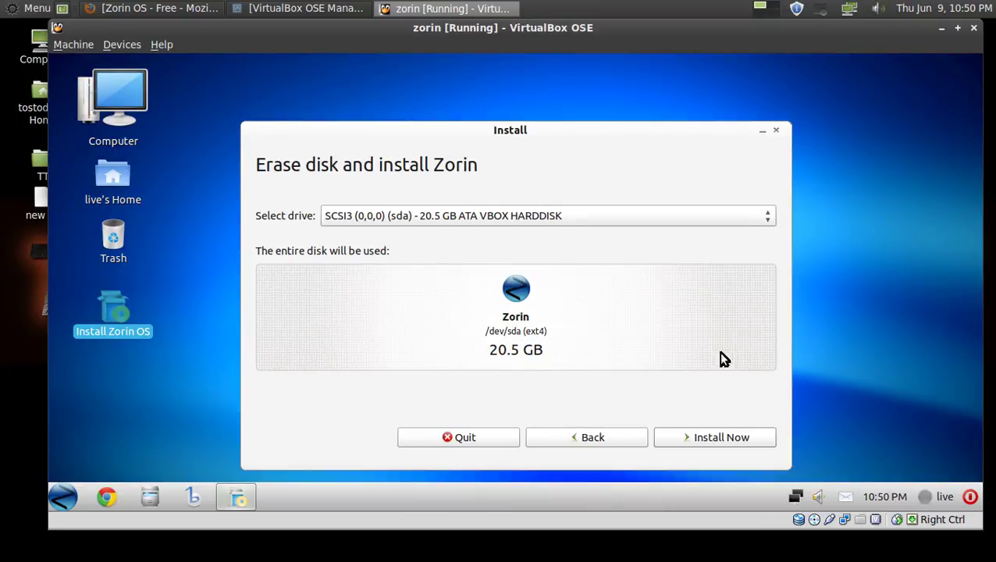
Start installing to disk, accepting New York as location and the USA keyboard layout.
left_click(715, 437)
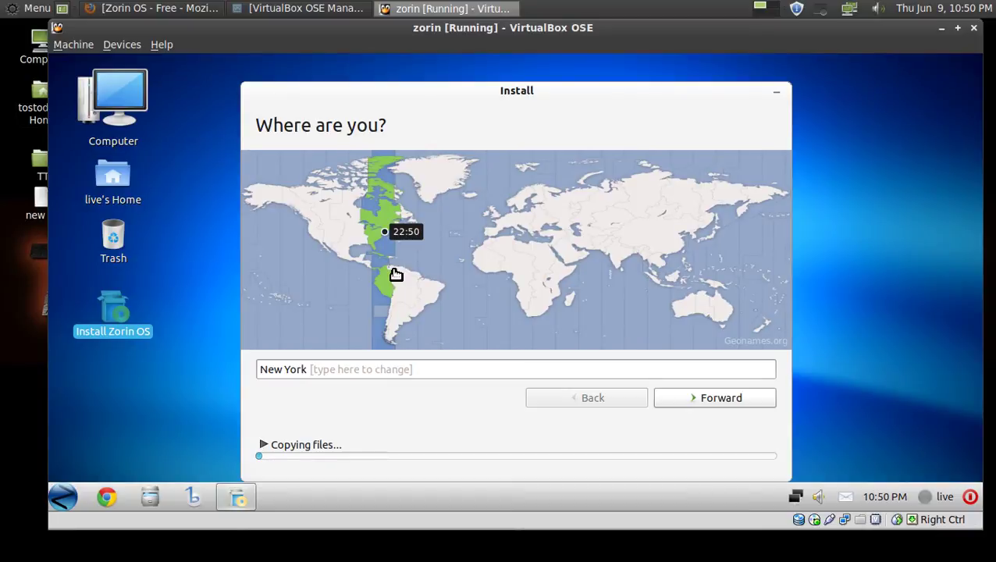
left_click(738, 399)
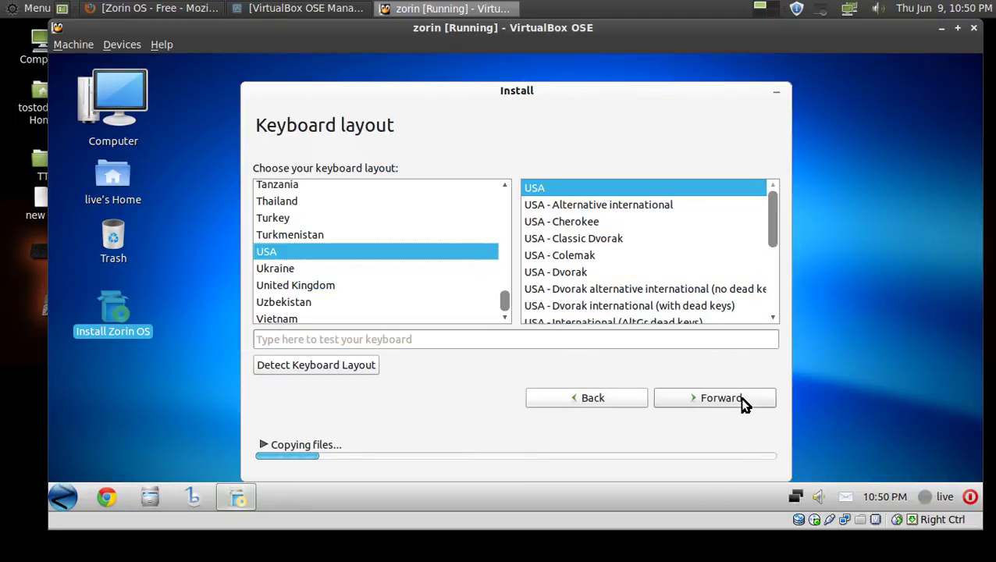
left_click(740, 398)
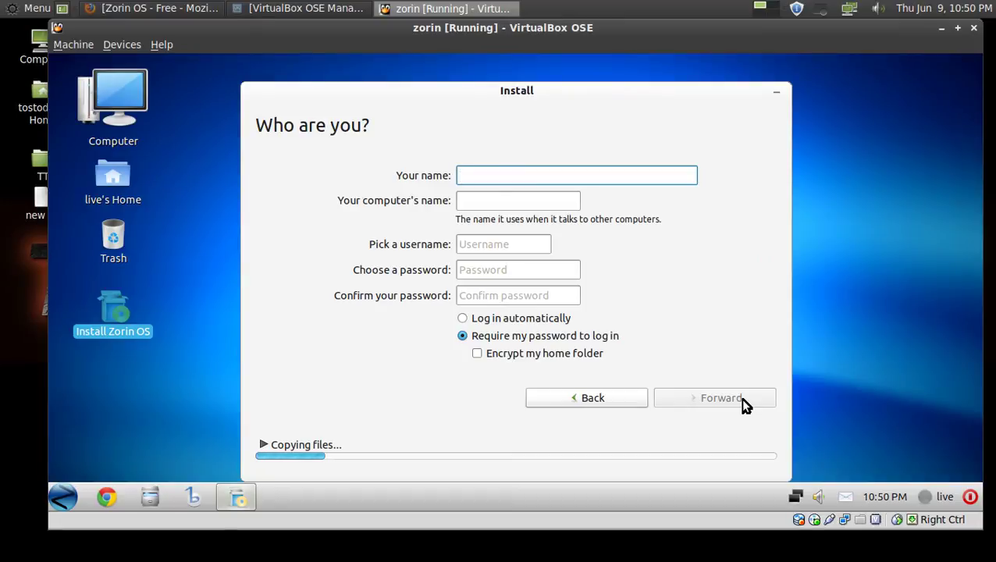
Enter the user's name in the account form, correcting the typing mistakes.
type("tps")
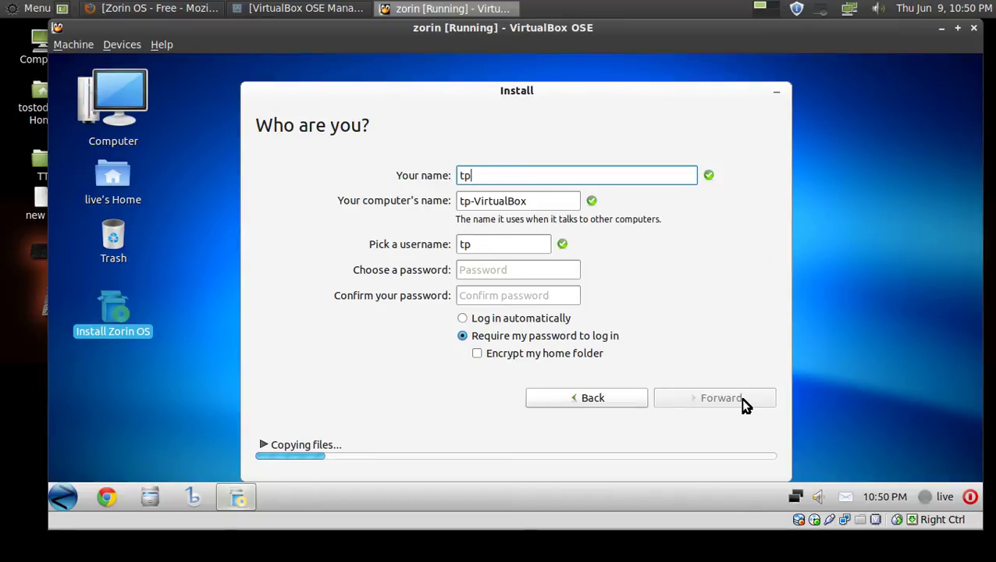
key("BackSpace")
key("BackSpace")
type("ostpdas")
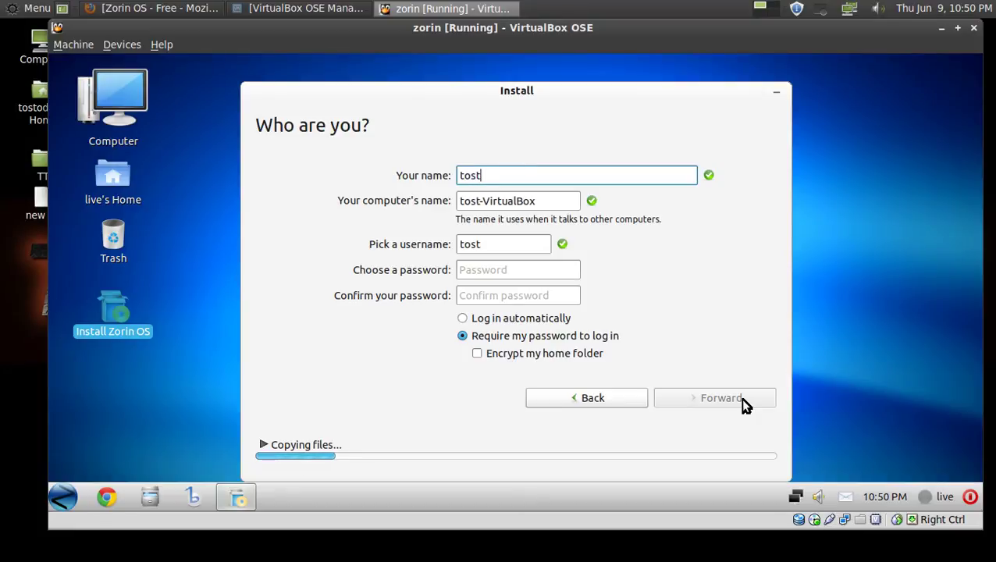
key("BackSpace")
key("BackSpace")
key("BackSpace")
key("BackSpace")
type("oday")
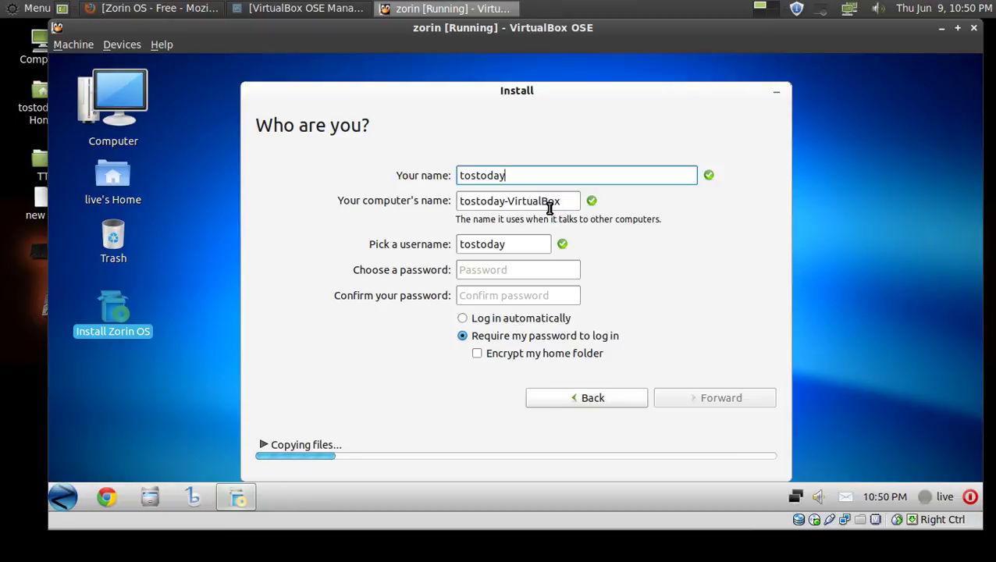
Set and confirm the account password, enable automatic login, and continue the installation.
left_click(544, 268)
type("t")
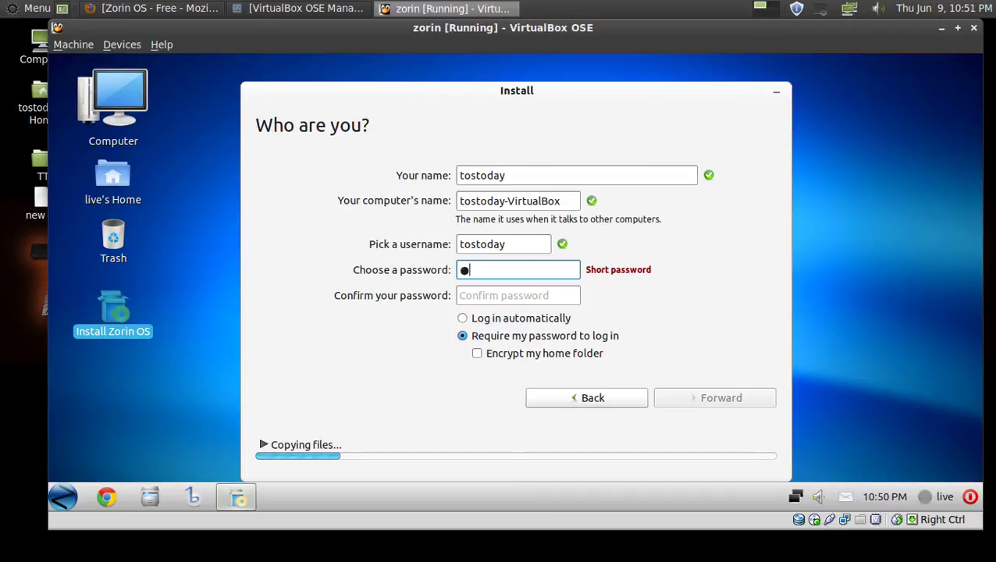
type("os")
left_click(571, 298)
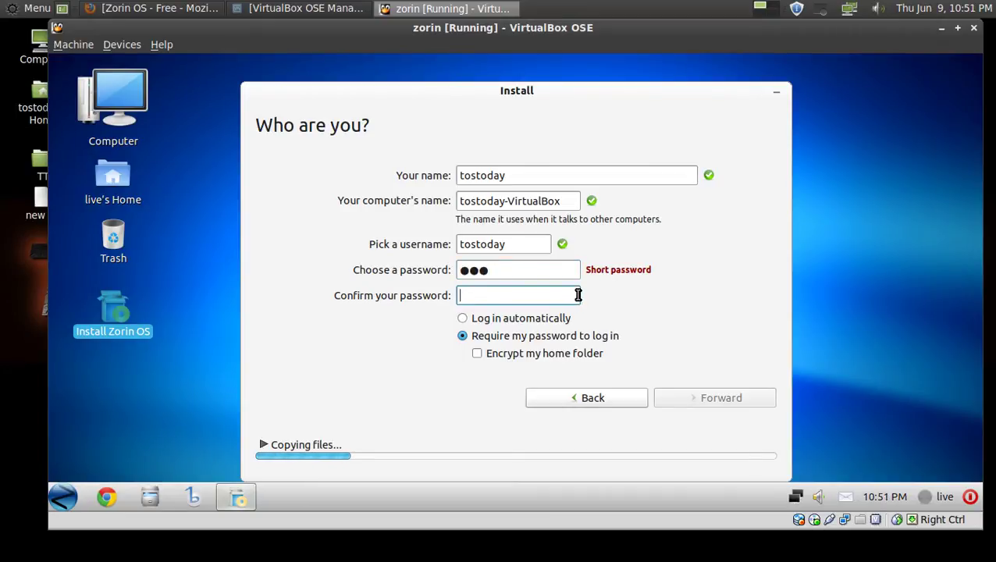
type("tos")
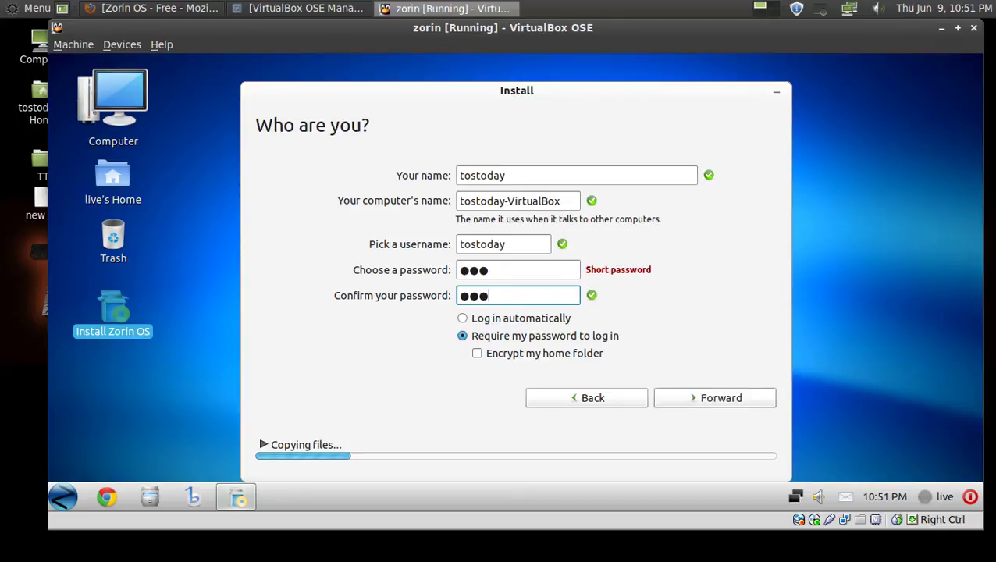
left_click(553, 320)
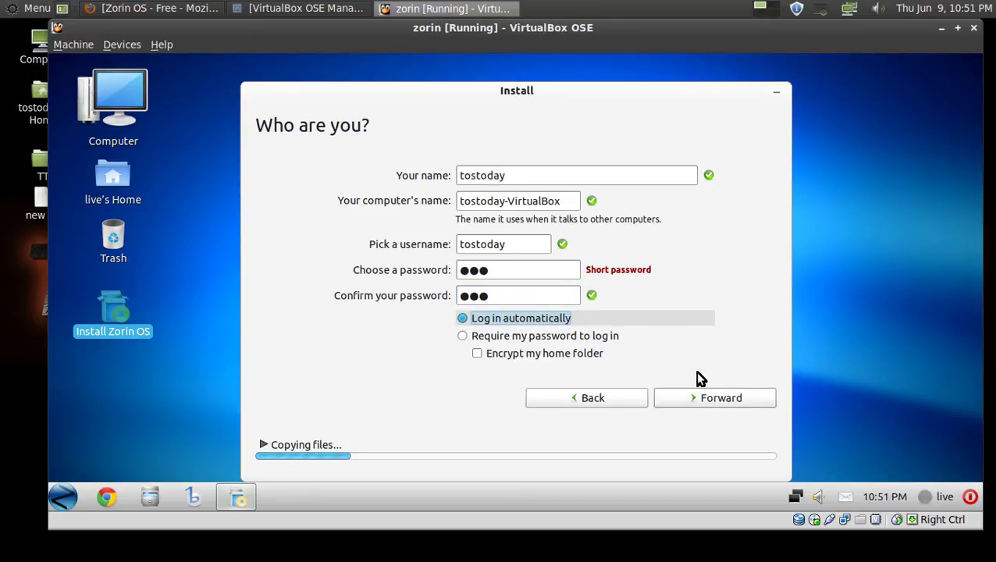
left_click(707, 399)
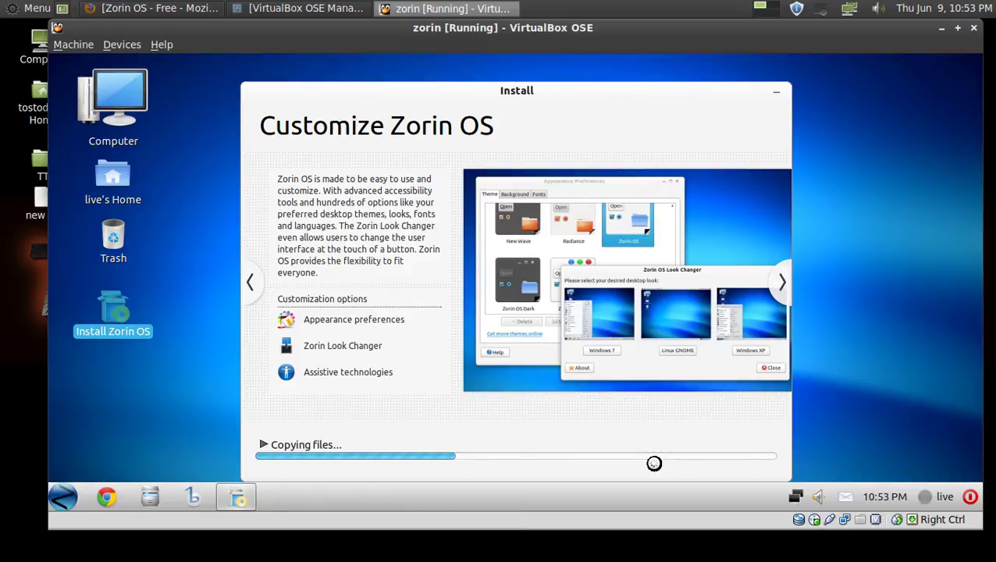
Switch between the Zorin download page and the VM, ending on the Free versions page in Firefox.
left_click(179, 8)
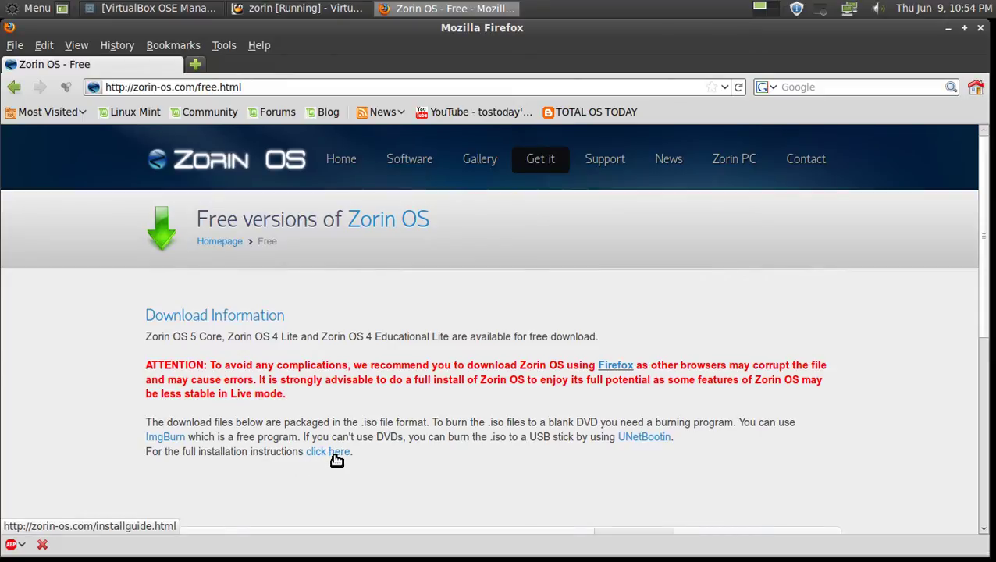
left_click(305, 11)
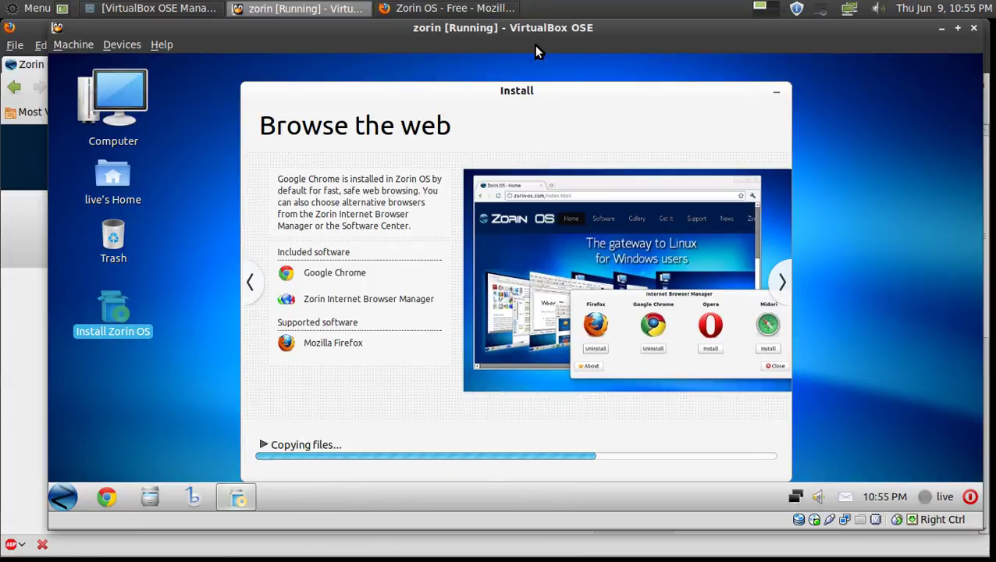
left_click(505, 11)
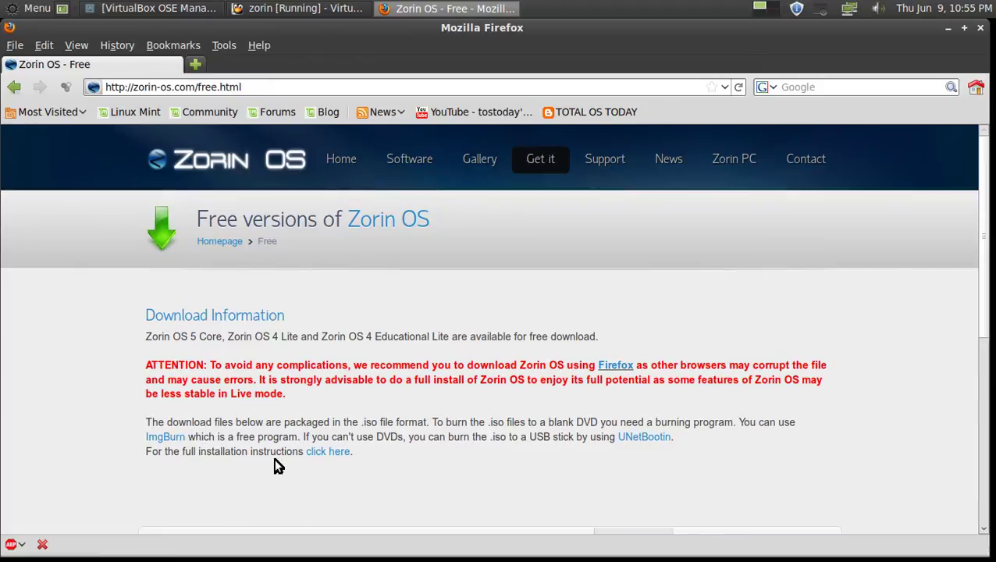
Open the How to install Zorin OS guide, scroll through its steps, and return to the VM.
left_click(341, 456)
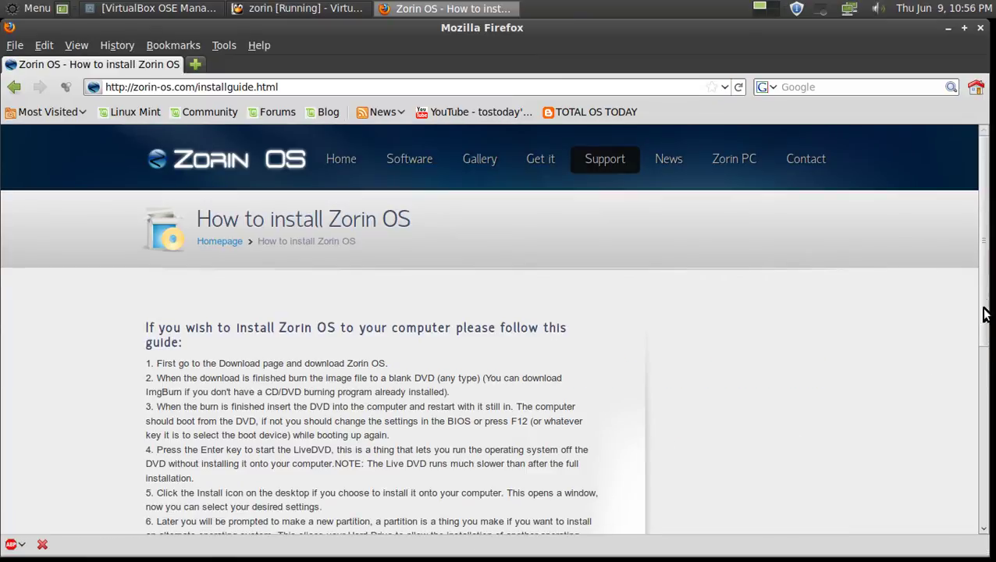
scroll(986, 314, "down", 3)
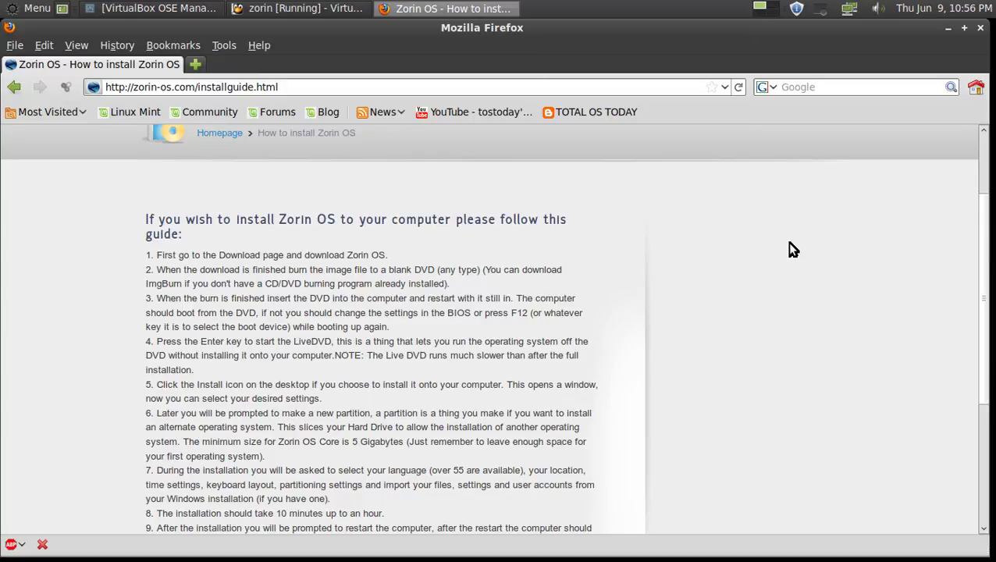
scroll(687, 286, "down", 1)
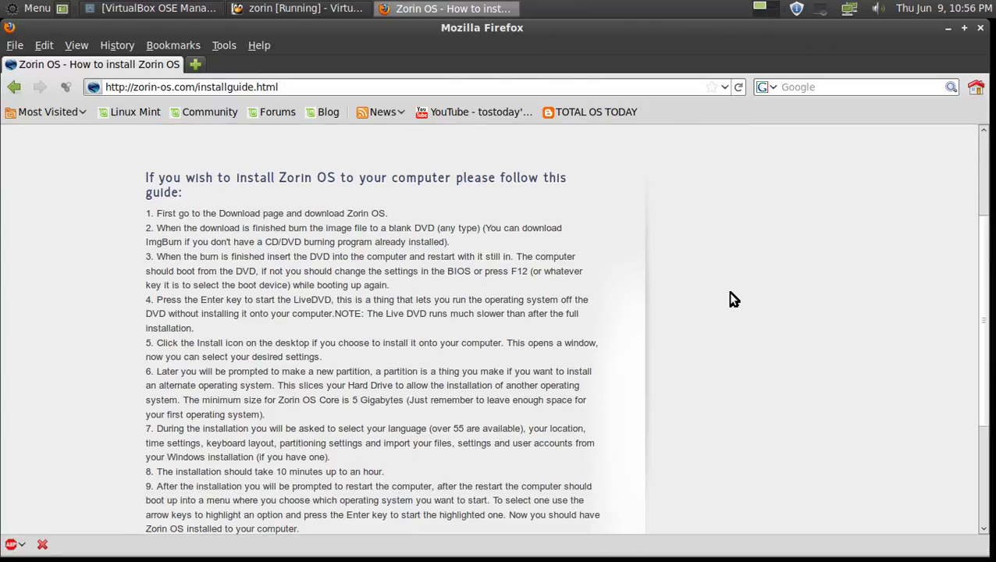
scroll(732, 295, "down", 2)
scroll(732, 296, "up", 2)
scroll(278, 238, "down", 2)
scroll(380, 388, "up", 1)
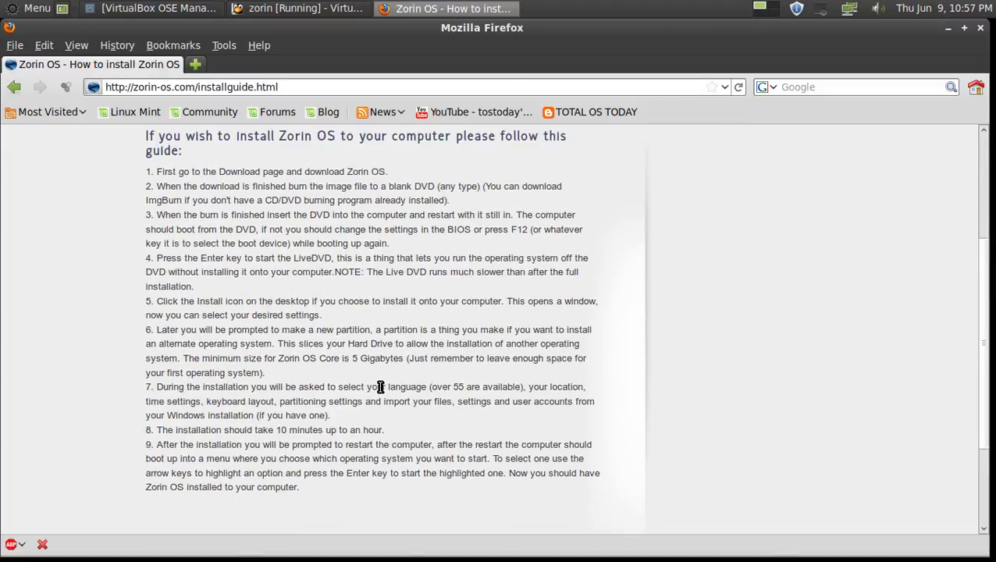
scroll(382, 383, "up", 1)
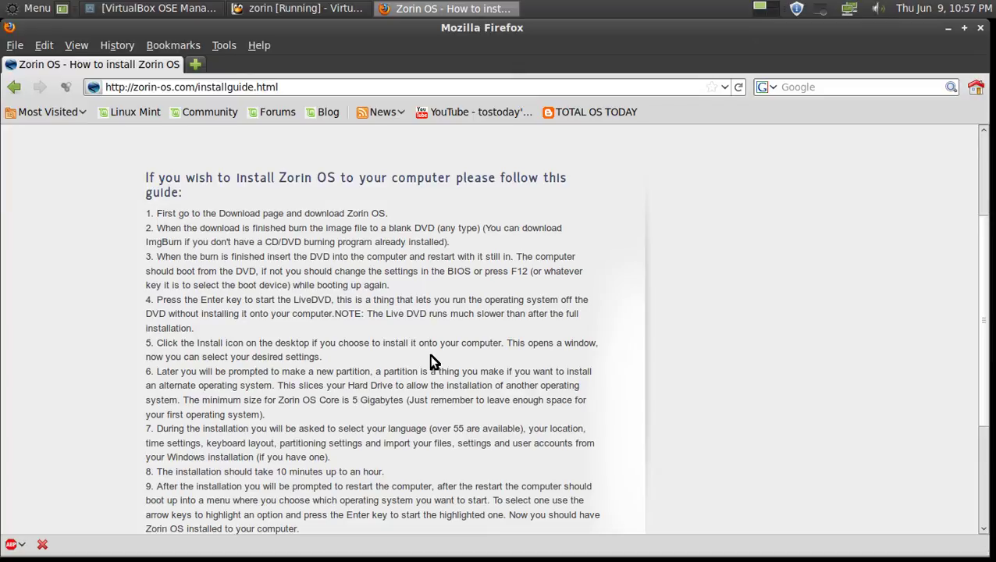
left_click(300, 8)
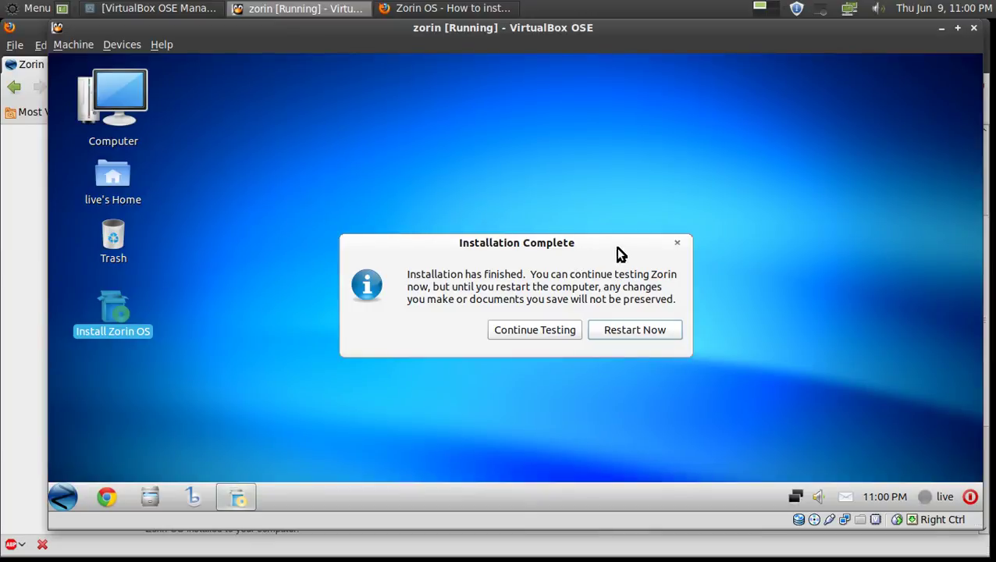
Restart the freshly installed Zorin VM from the Installation Complete dialog.
left_click(643, 334)
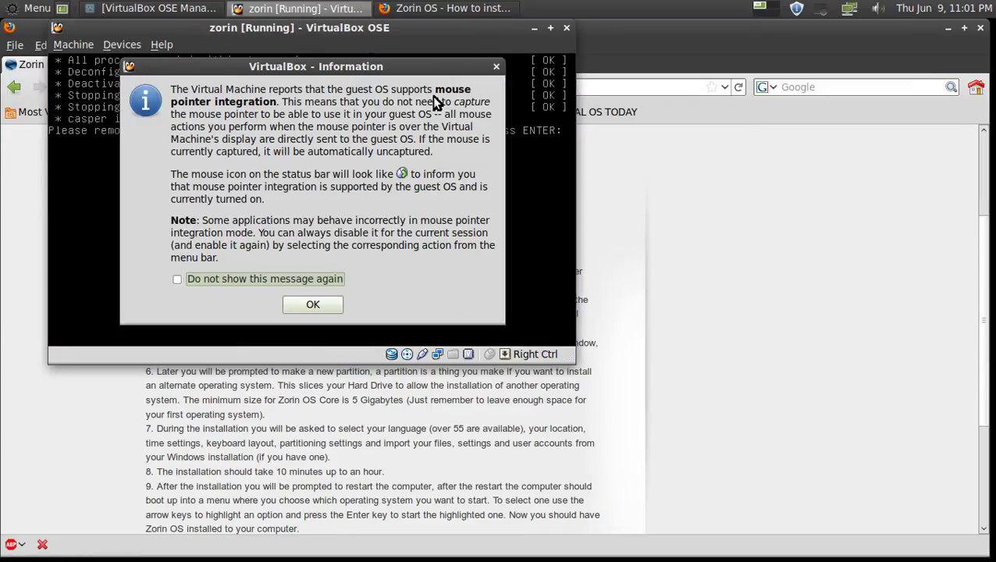
Dismiss the pointer-integration and mouse-capture notices and confirm the media-removal prompt to reboot.
left_click(327, 307)
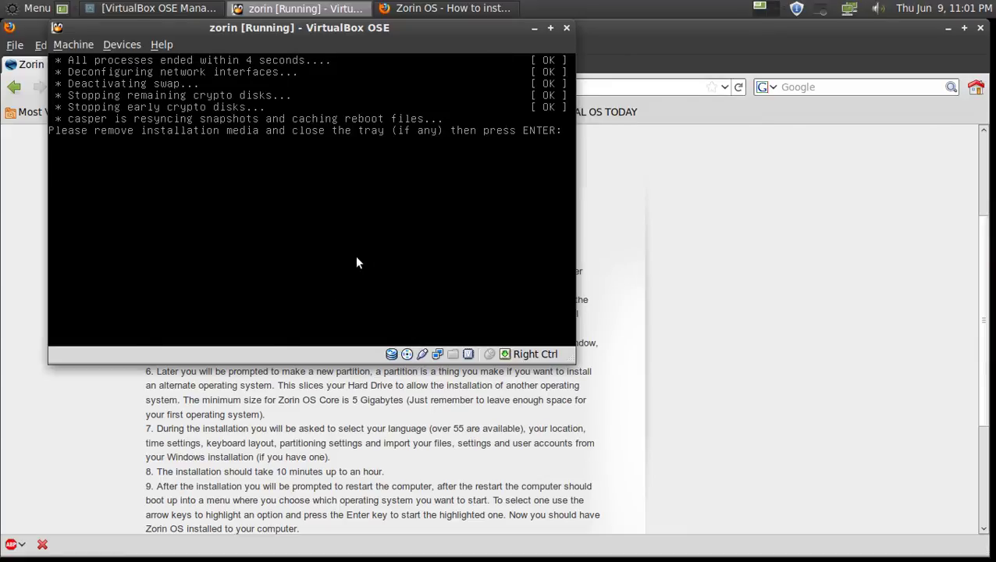
left_click(356, 262)
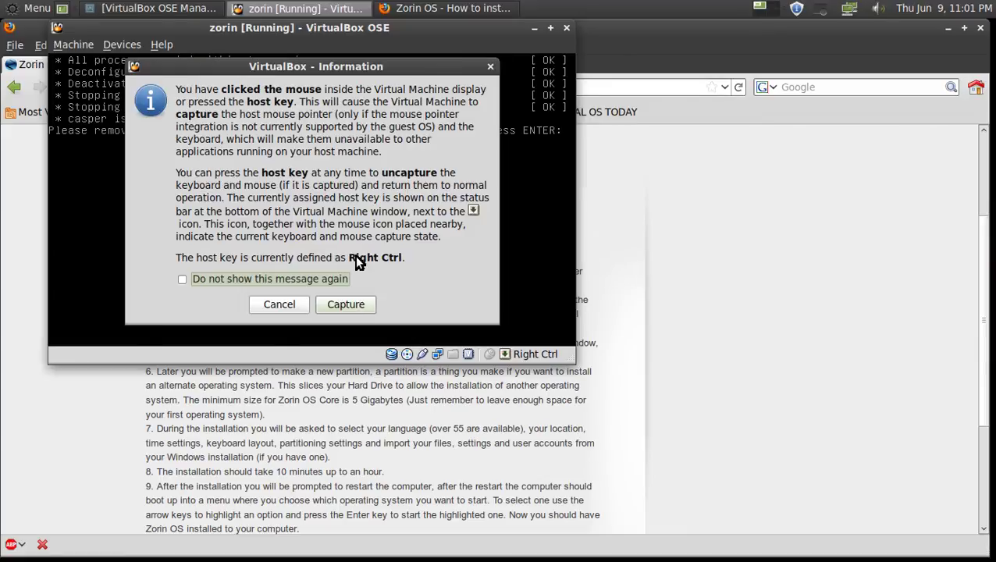
left_click(289, 308)
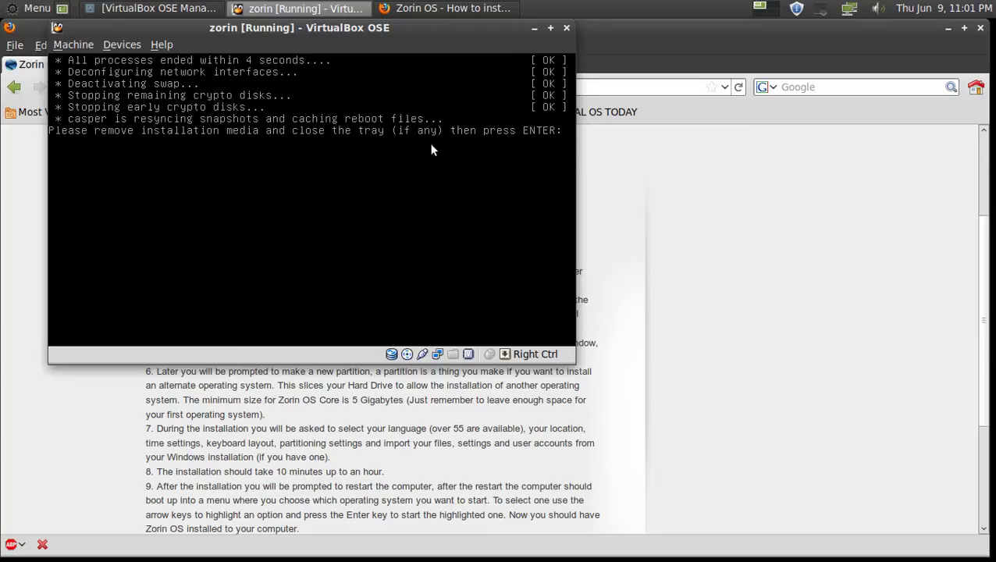
key("Return")
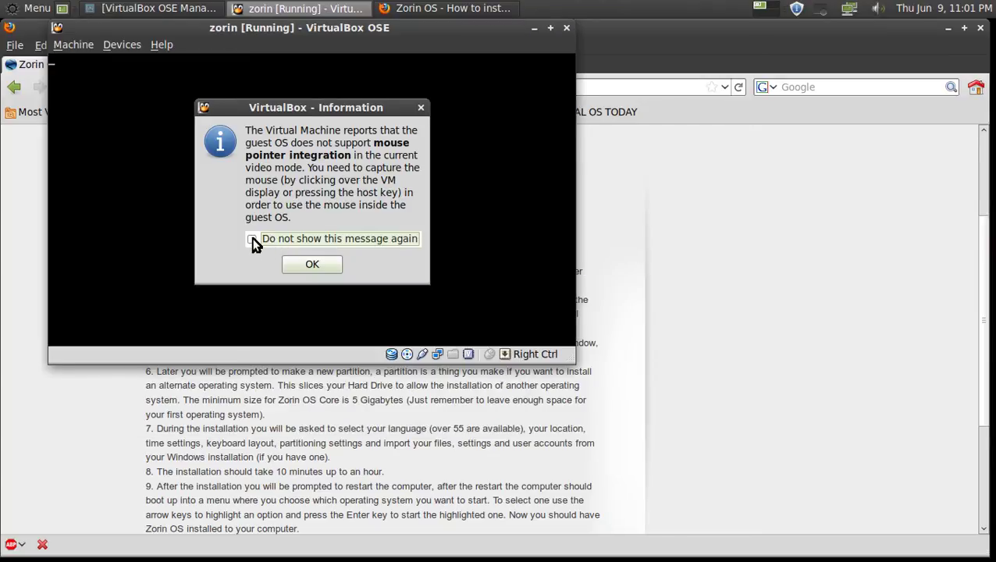
left_click(324, 259)
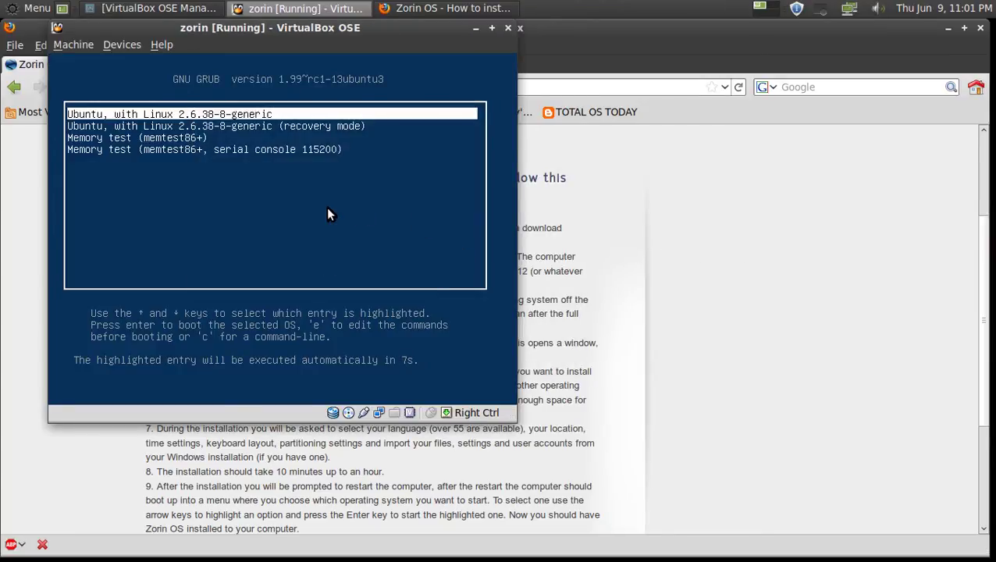
Boot the first GRUB entry, minimize Firefox, and move the VM window toward screen centre.
key("Return")
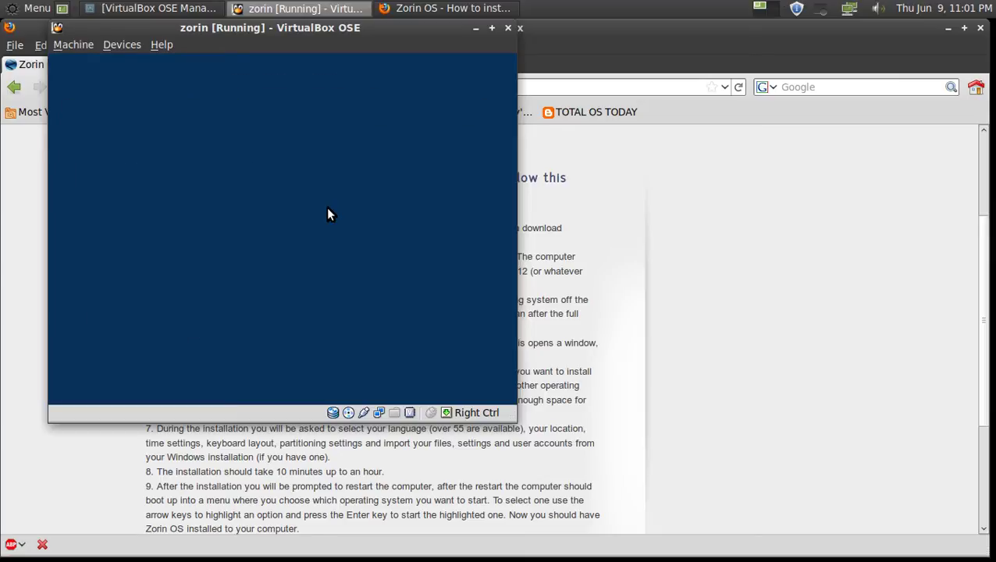
left_click(946, 27)
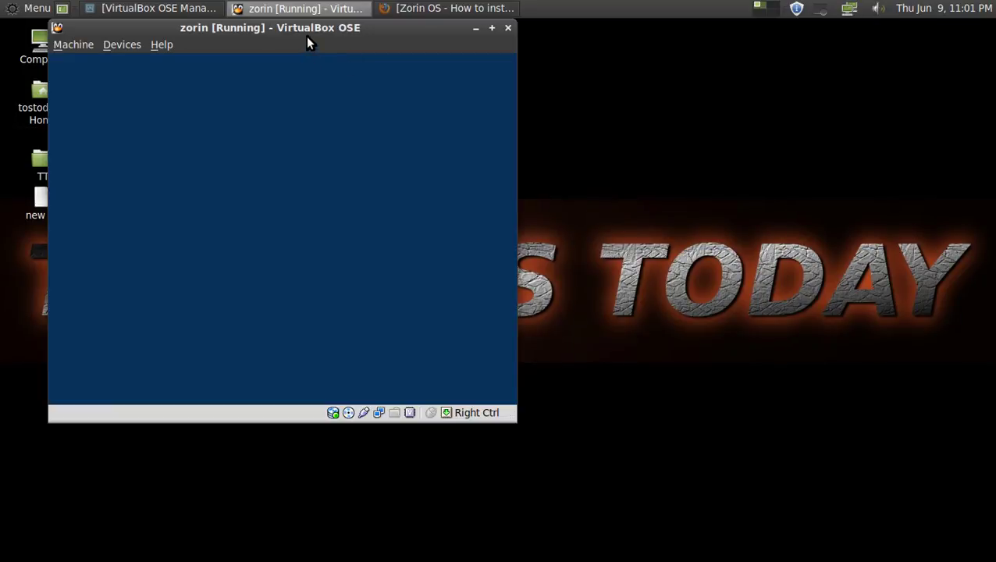
left_click_drag(320, 29, 504, 75)
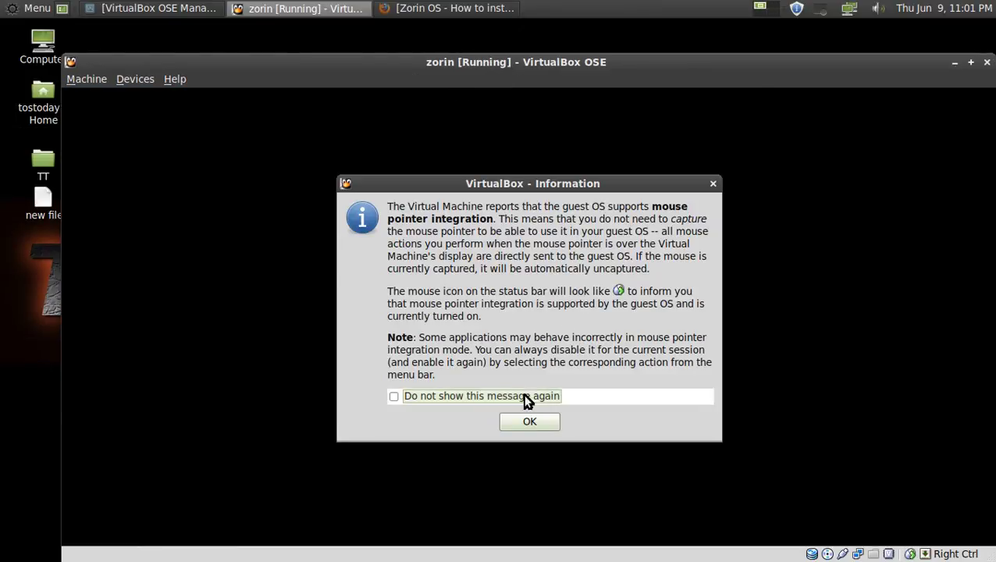
Close the VirtualBox mouse pointer integration notice with OK.
left_click(531, 421)
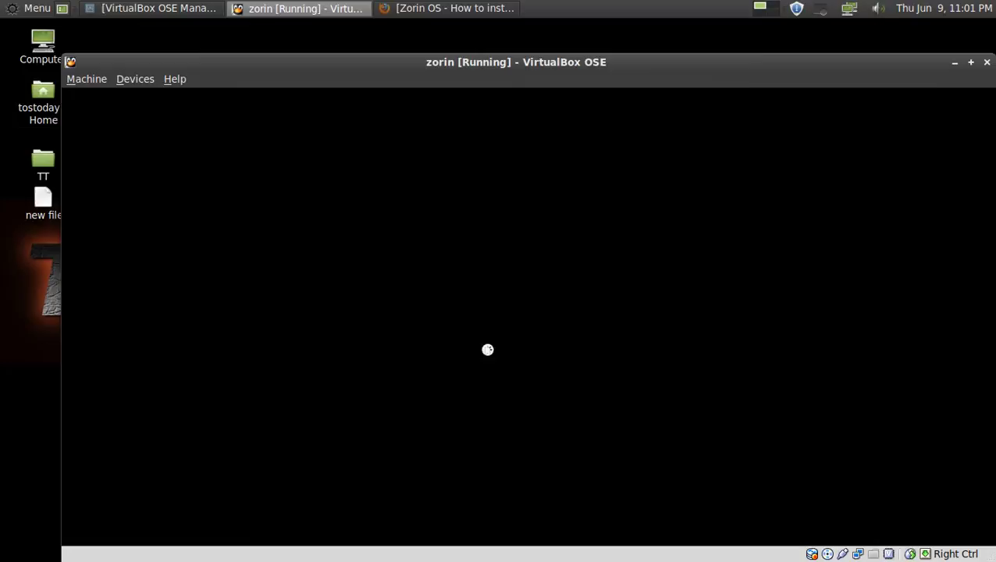
left_click(19, 13)
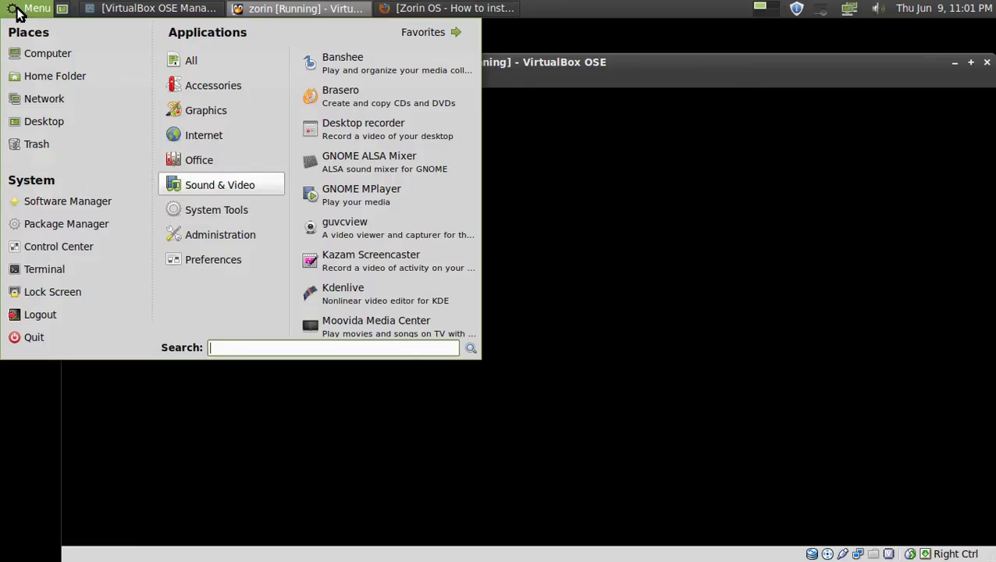
Toggle the host Menu while the Zorin desktop loads, then nudge the VM window slightly left.
left_click(19, 13)
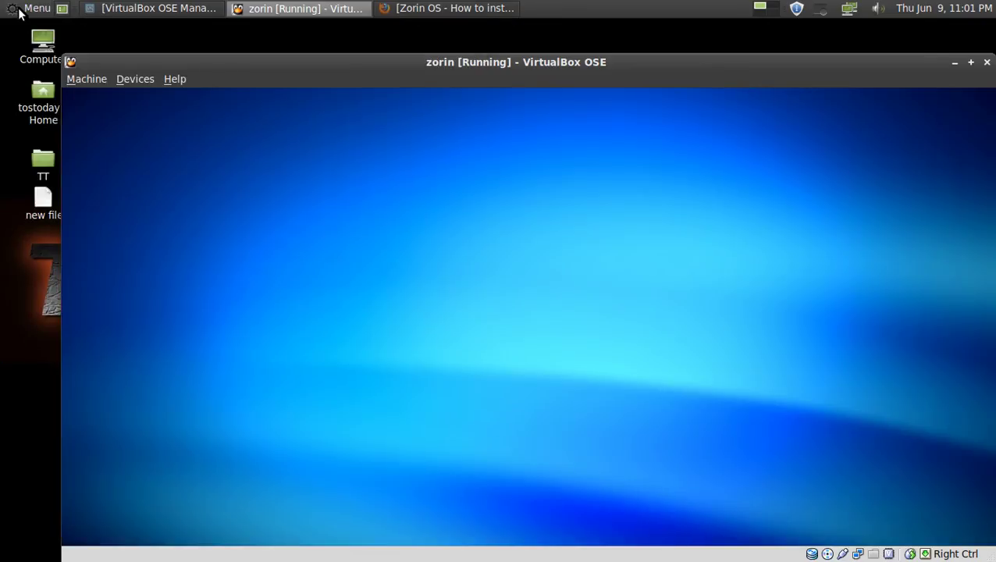
left_click(18, 13)
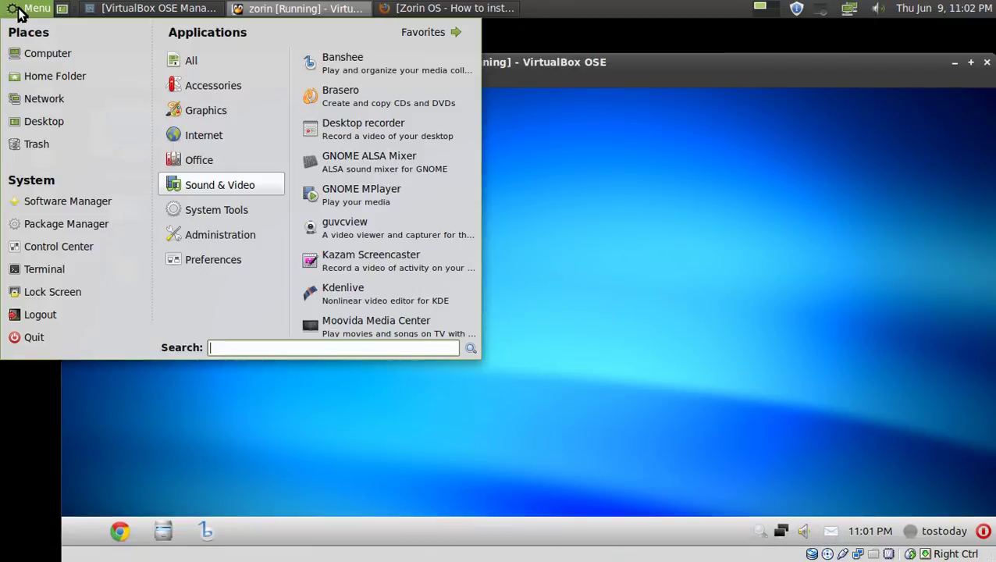
left_click(18, 13)
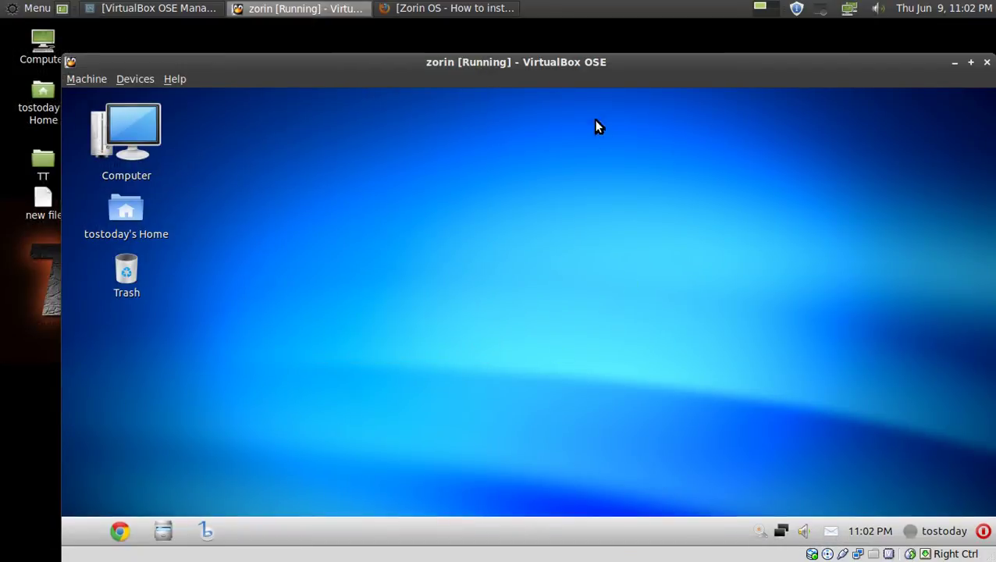
left_click_drag(621, 61, 606, 45)
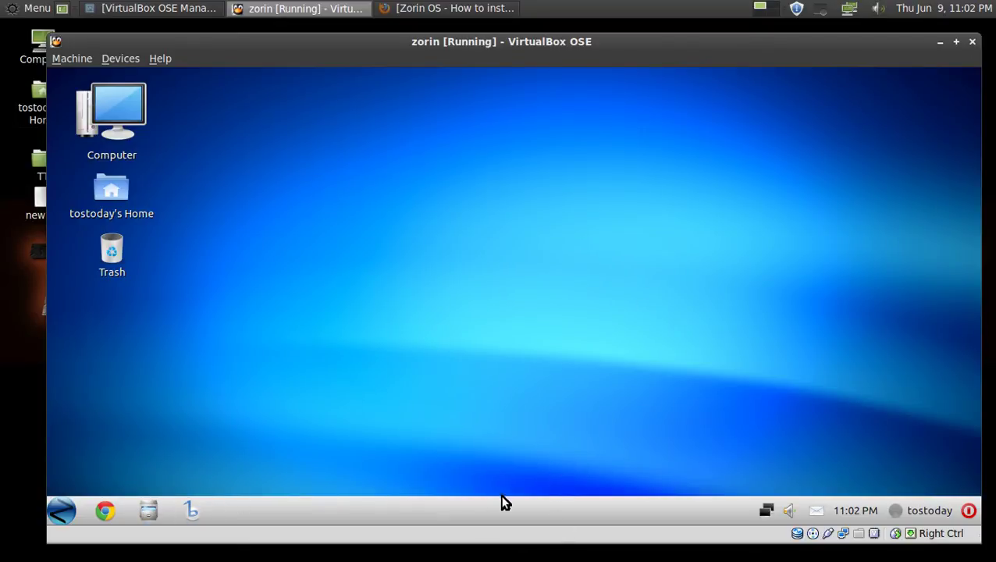
Set the guest panel's orientation to Top, reloading GnoMenu after it crashes.
right_click(557, 508)
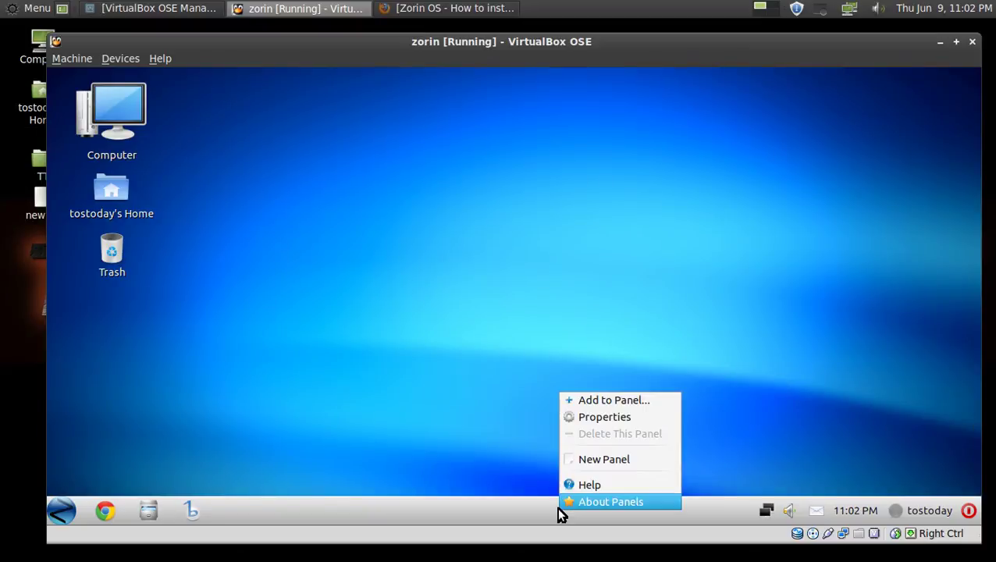
left_click(612, 418)
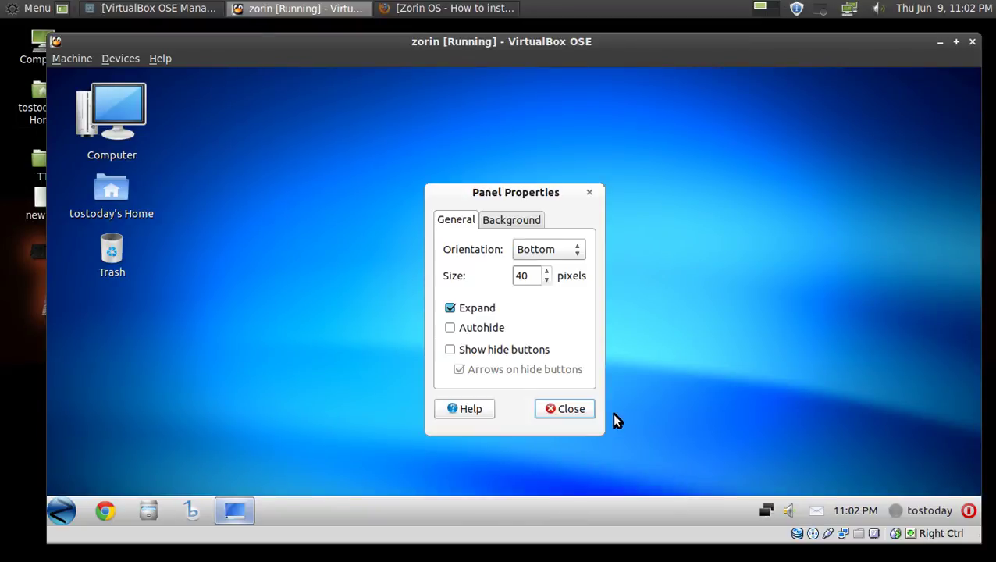
left_click(529, 256)
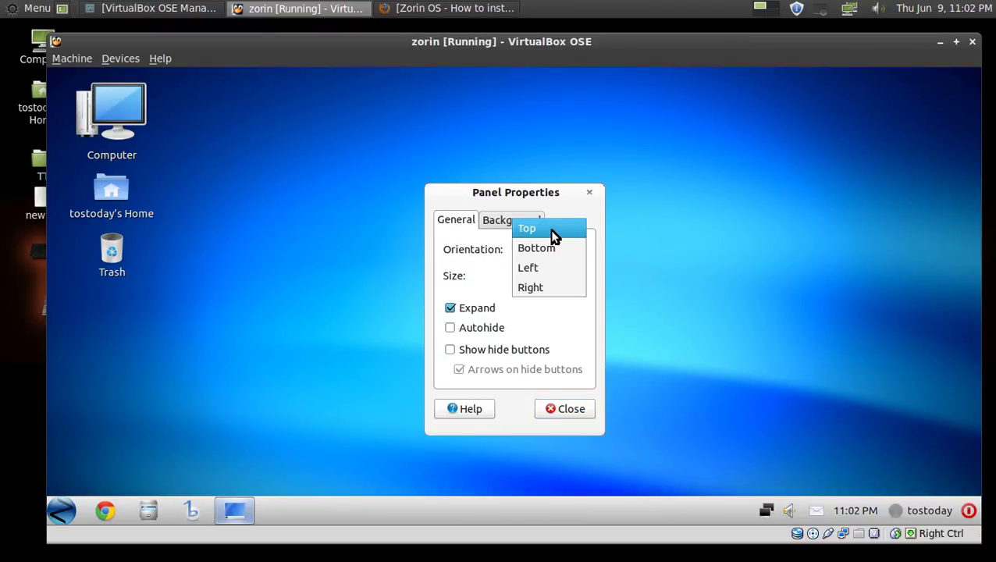
left_click(552, 229)
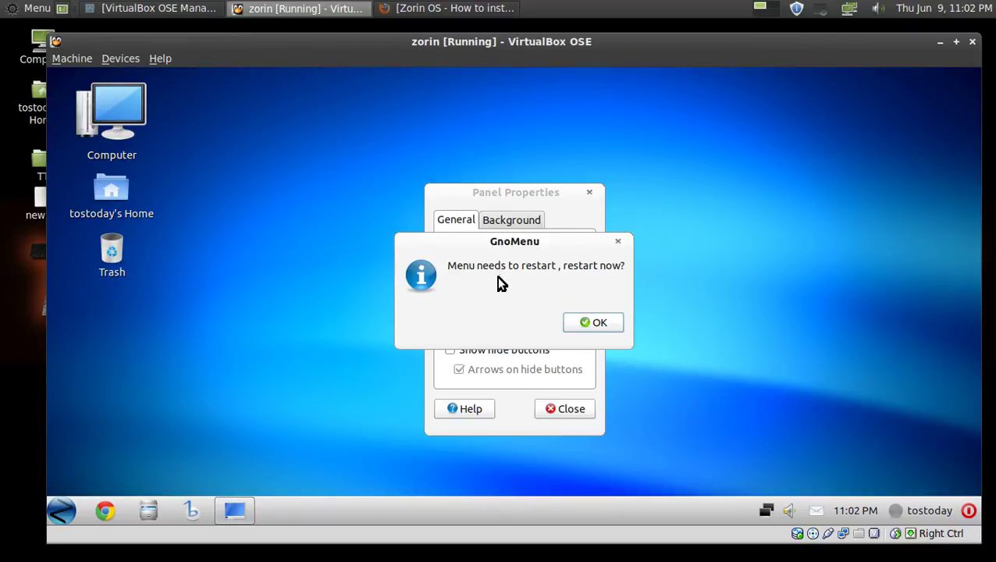
left_click(611, 318)
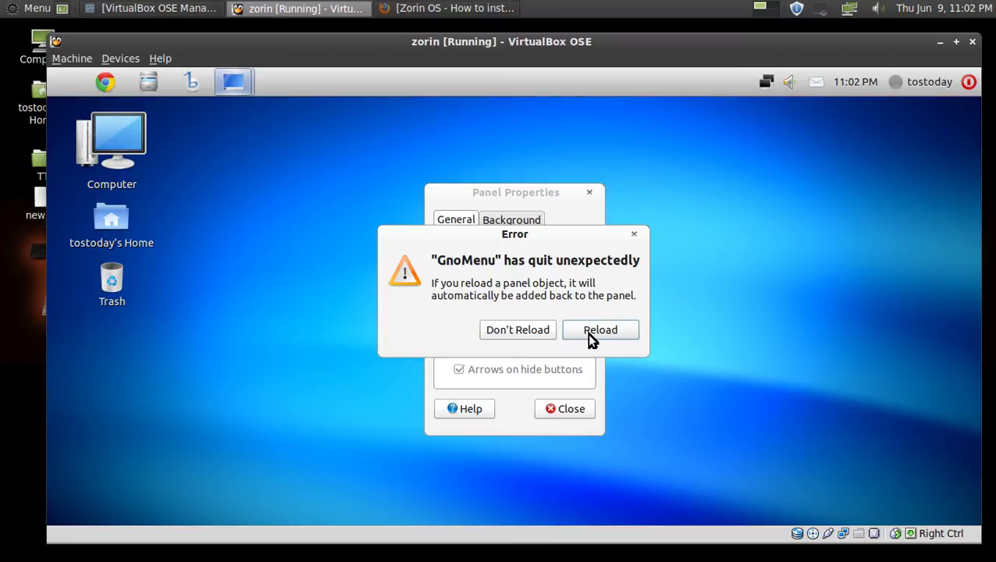
left_click(591, 334)
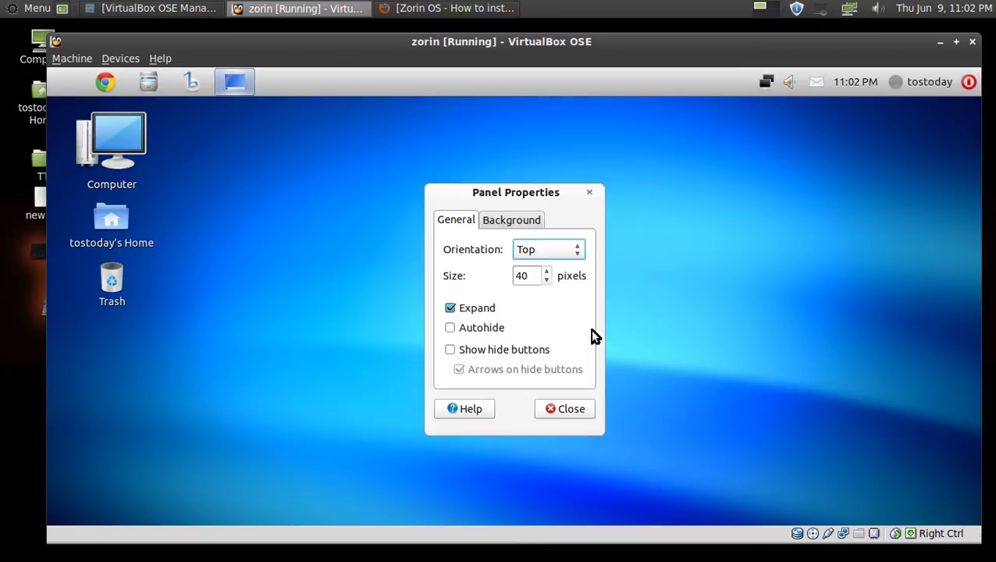
left_click(563, 411)
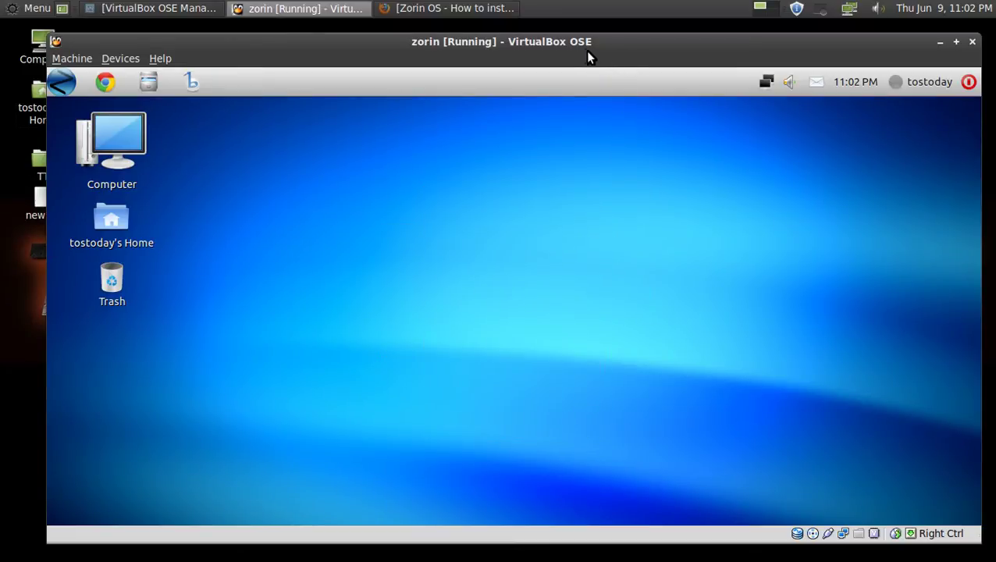
mouse_move(573, 46)
left_mouse_down()
mouse_move(561, 44)
mouse_move(578, 42)
left_mouse_up()
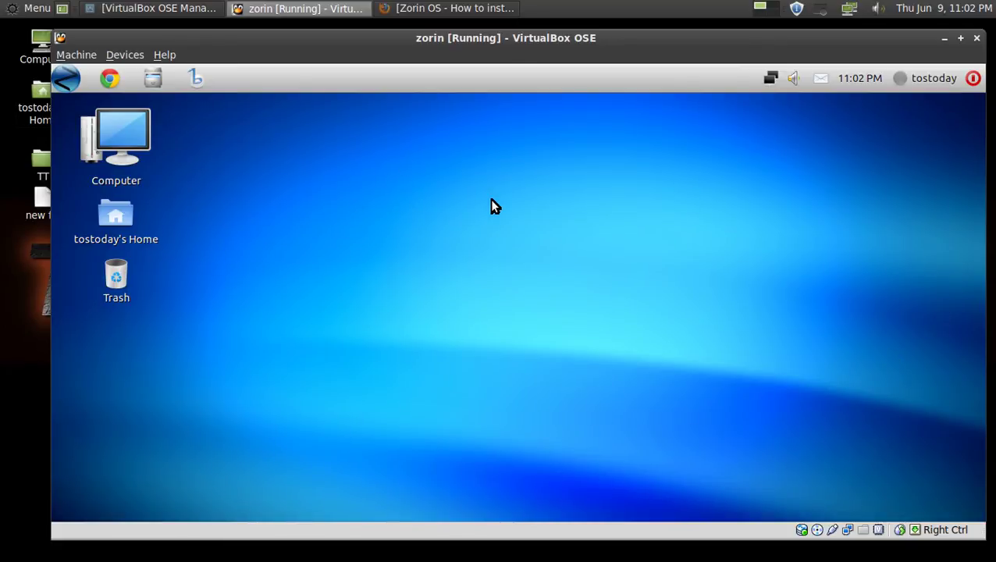
Pick the Blue Lights thumbnail under Change Desktop Background and close Appearance Preferences.
right_click(378, 194)
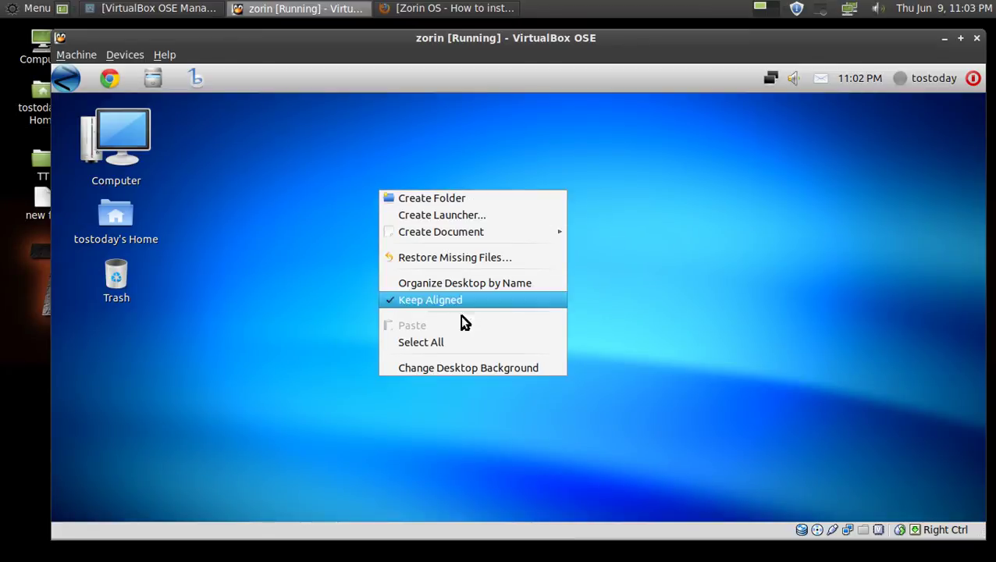
left_click(465, 369)
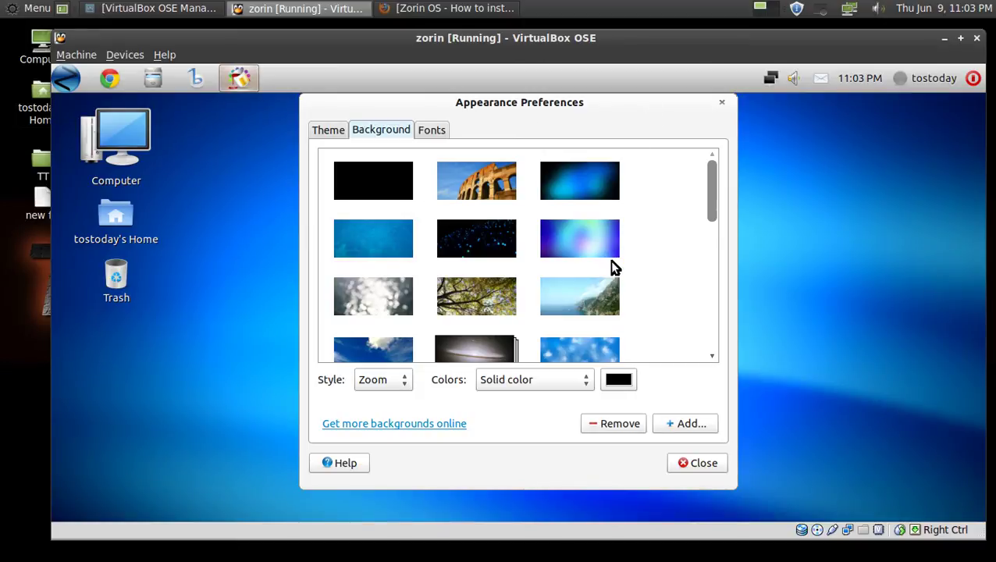
mouse_move(713, 202)
left_mouse_down()
mouse_move(711, 266)
mouse_move(700, 217)
left_mouse_up()
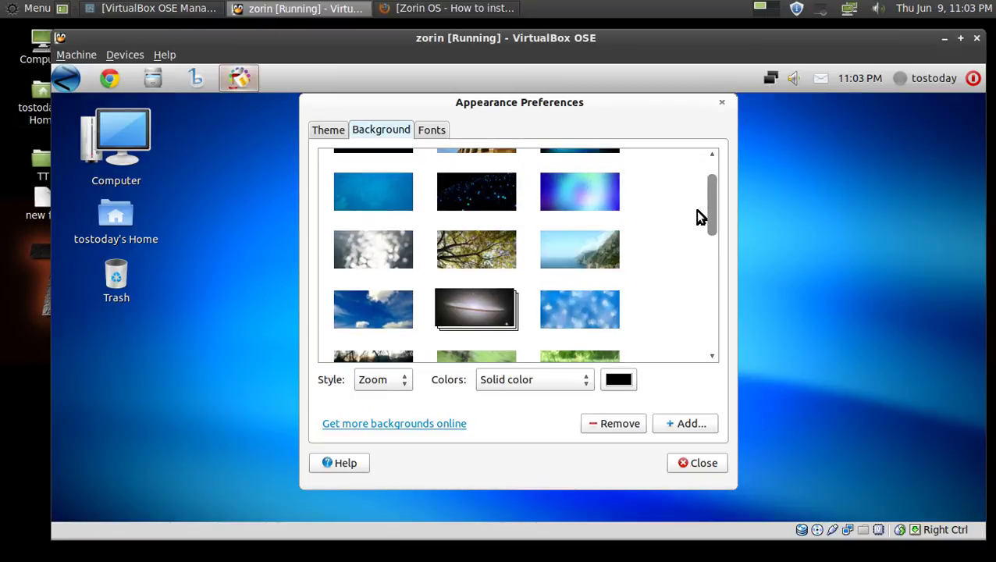
left_click(482, 190)
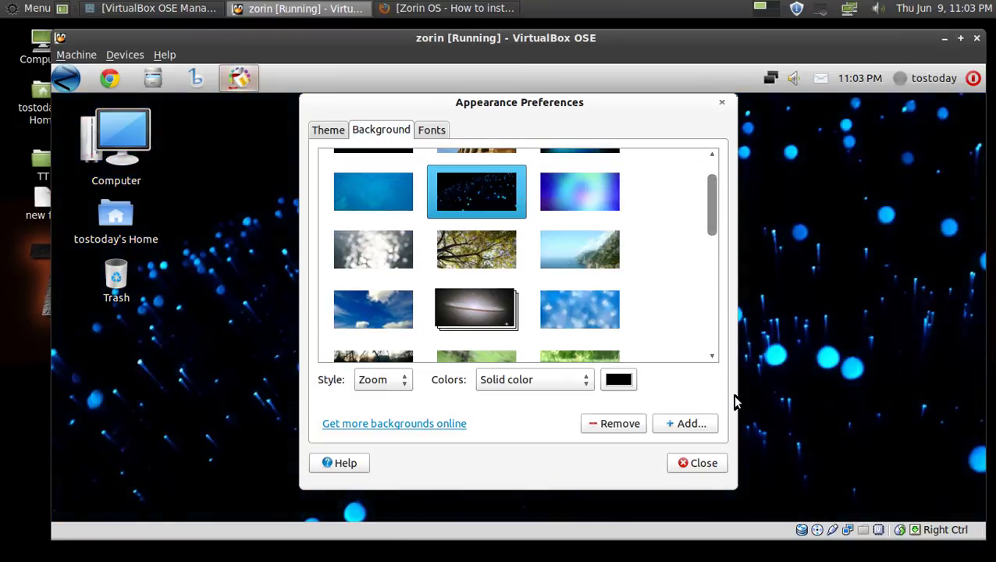
left_click(710, 462)
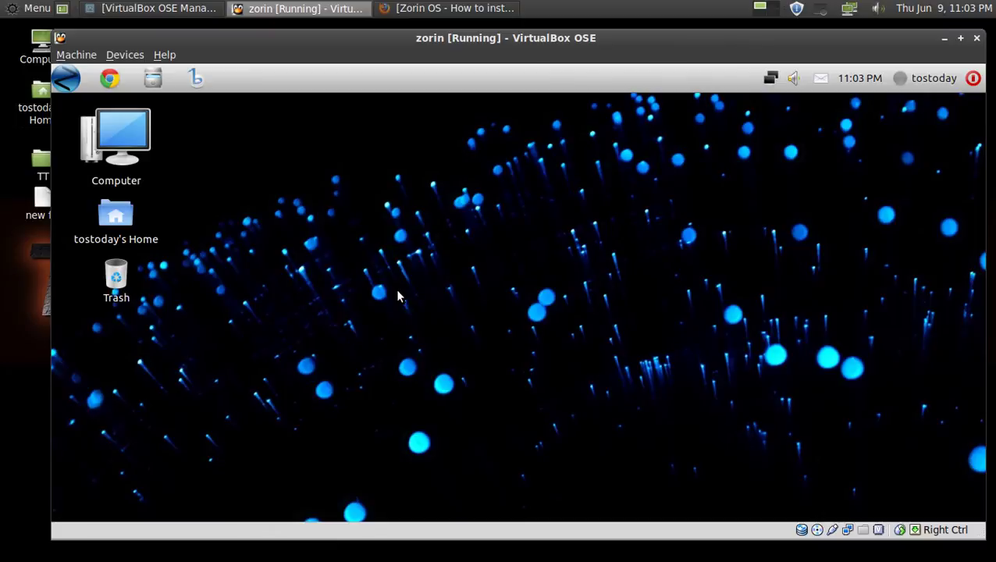
Open and close the session, chat availability and calendar menus on the top panel.
left_click(975, 78)
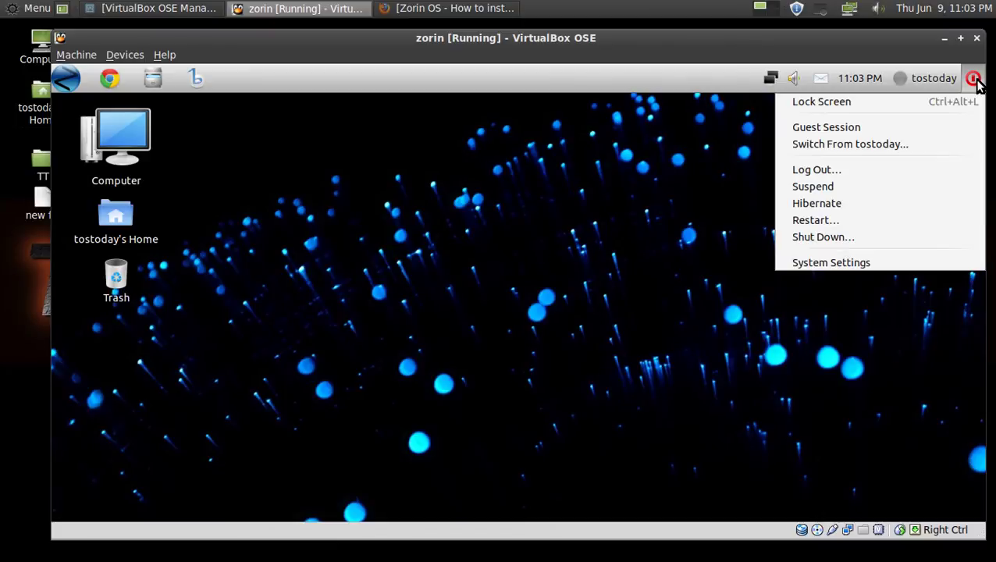
left_click(976, 82)
left_click(942, 82)
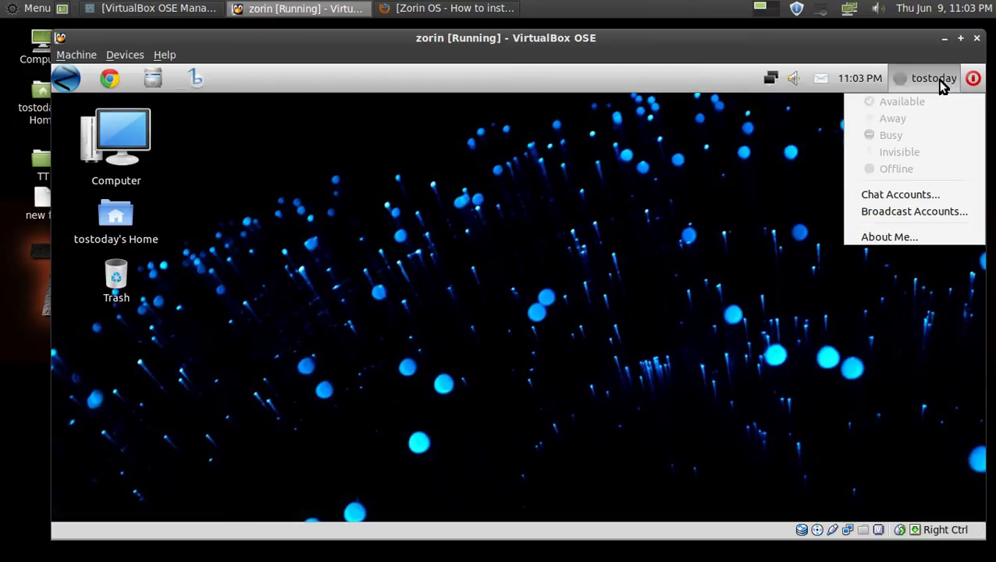
left_click(942, 86)
left_click(850, 81)
left_click(849, 82)
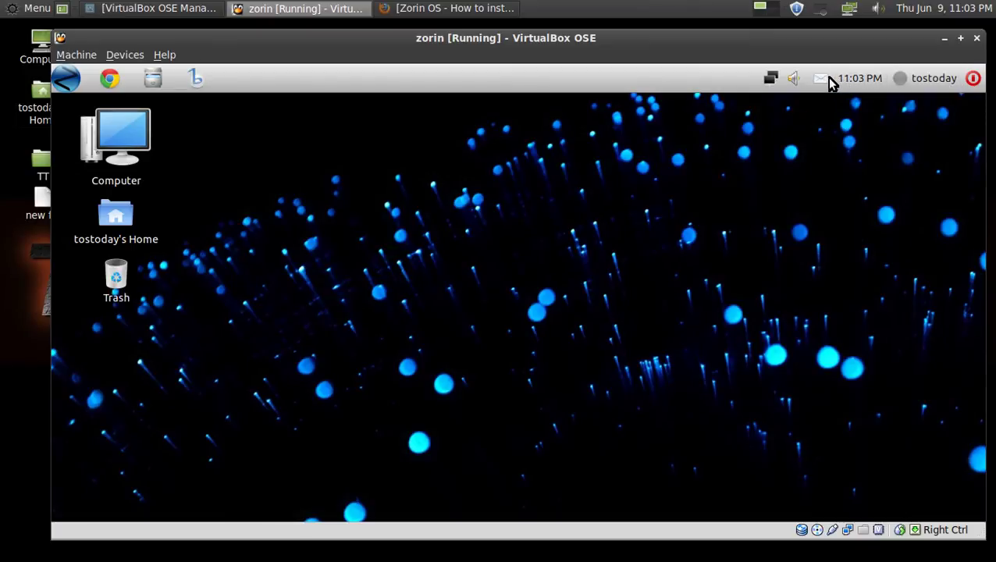
Open and close the messaging, sound and network indicator menus.
left_click(824, 82)
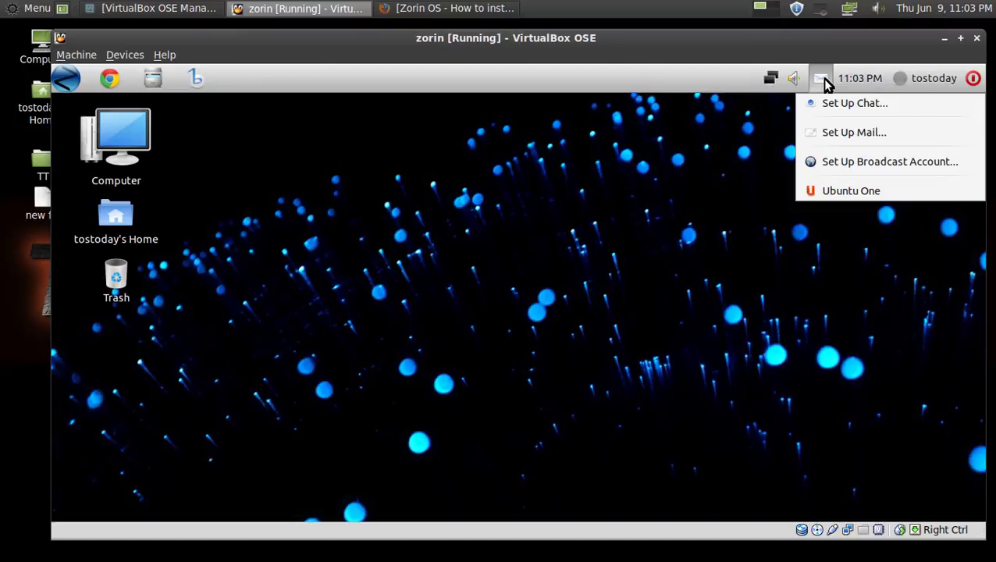
left_click(824, 82)
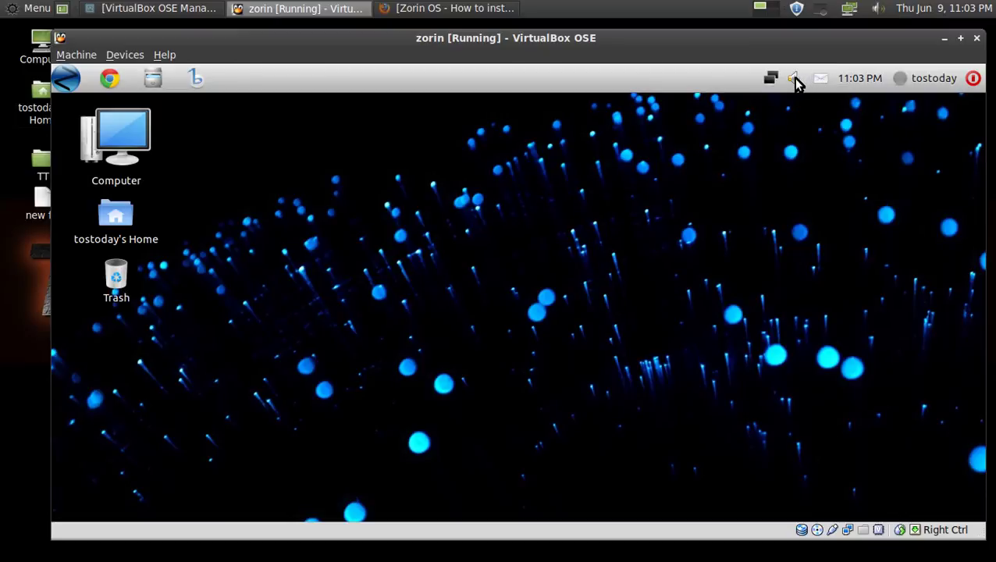
left_click(794, 82)
left_click(797, 82)
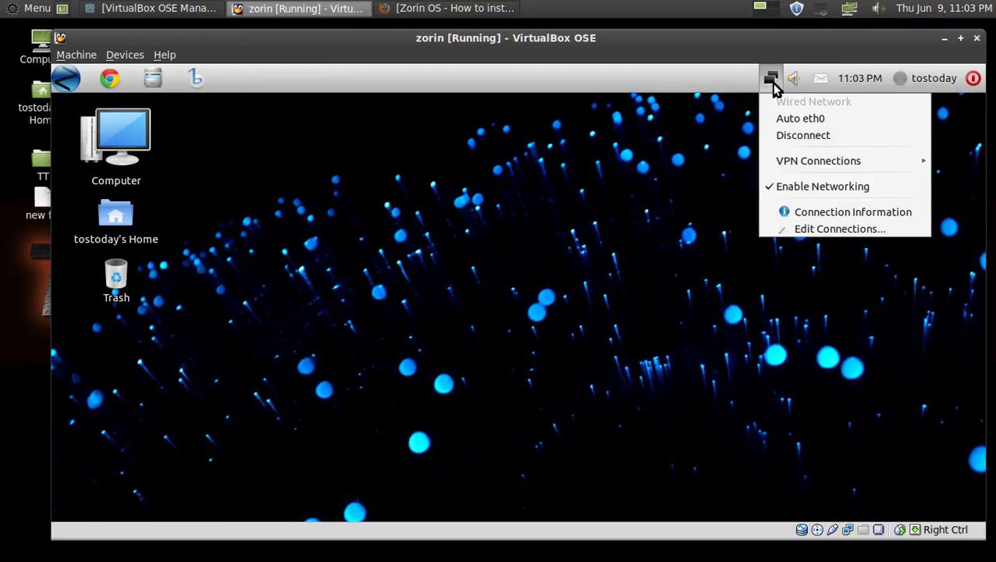
left_click(772, 82)
left_click(772, 83)
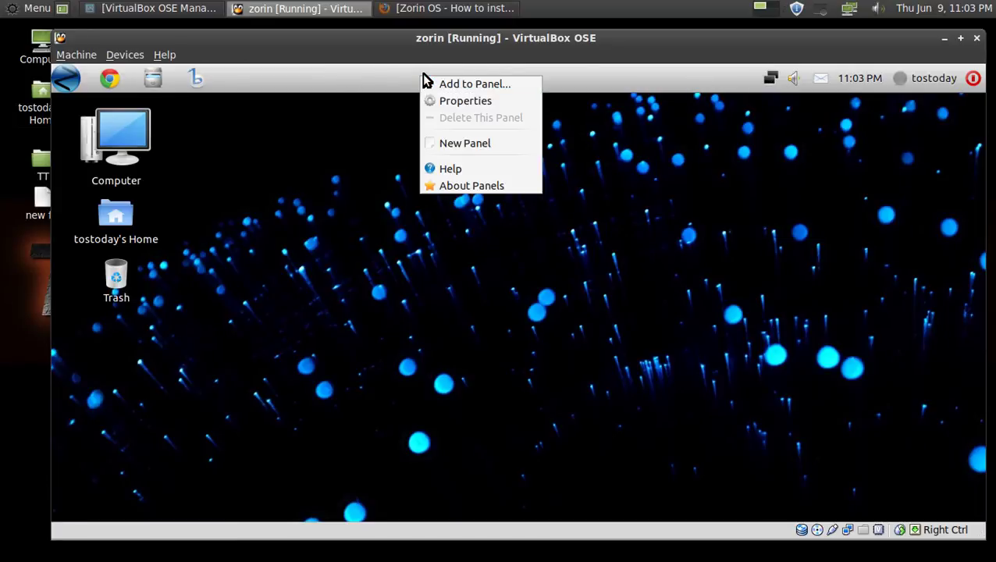
Browse Add to Panel entries like Brightness Applet, Connect to Server and CPU Frequency Scaling Monitor, then close.
left_click(462, 84)
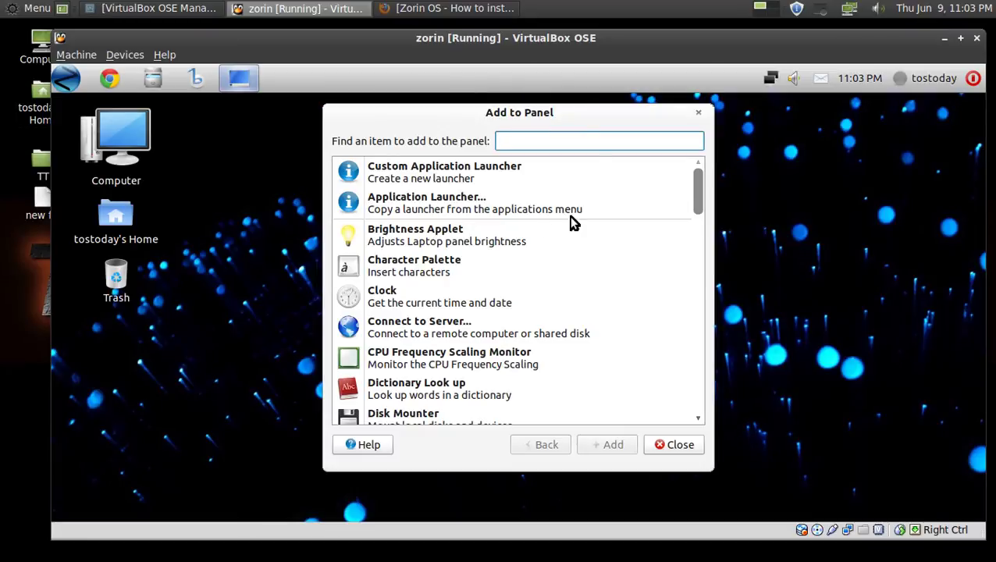
left_click(461, 248)
left_click(450, 328)
left_click(448, 364)
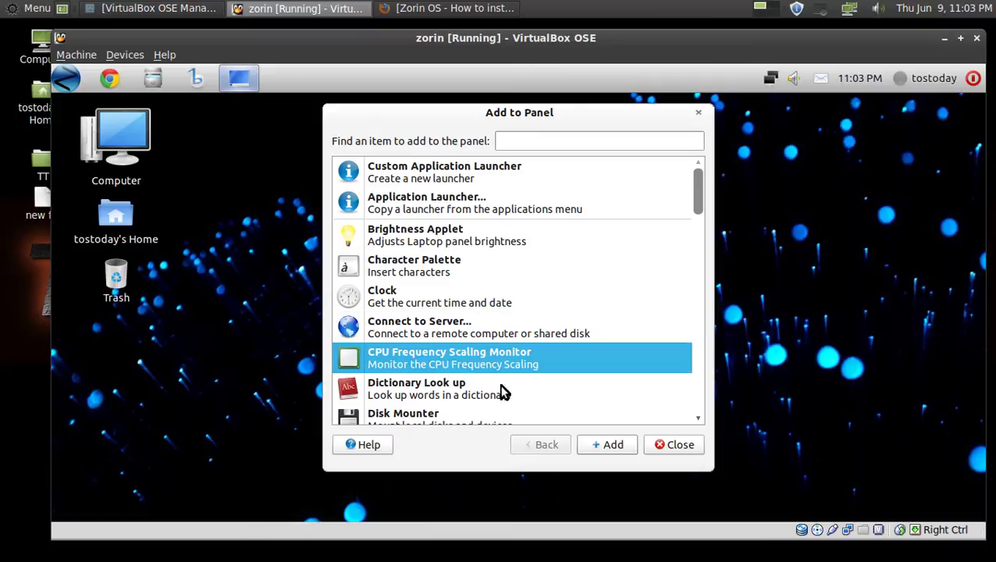
left_click(661, 448)
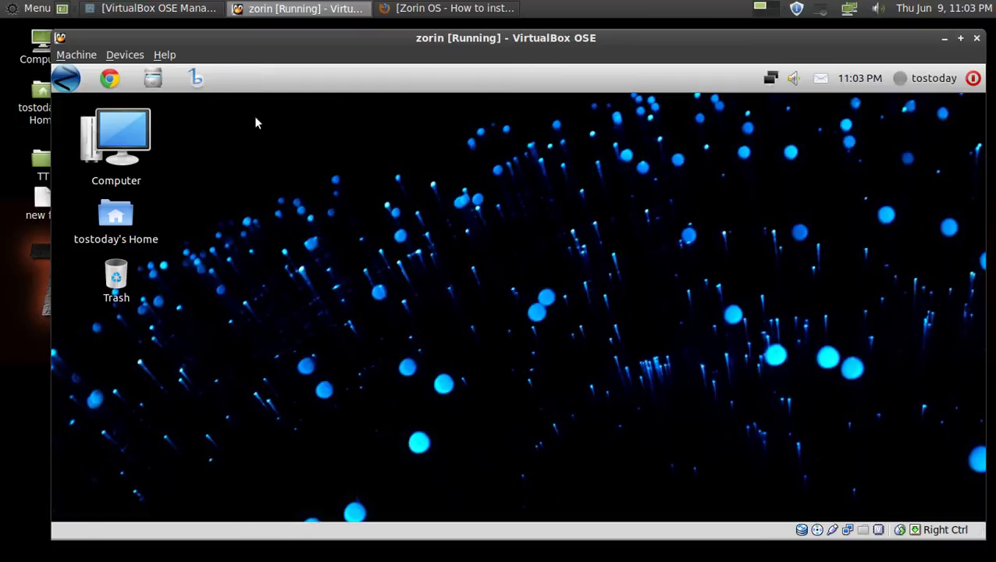
left_click(204, 86)
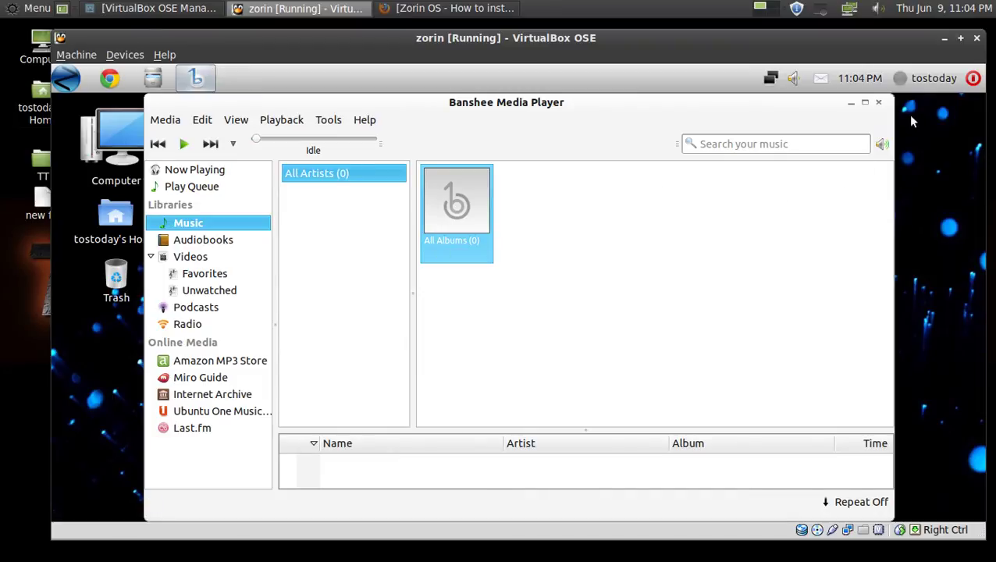
left_click(880, 103)
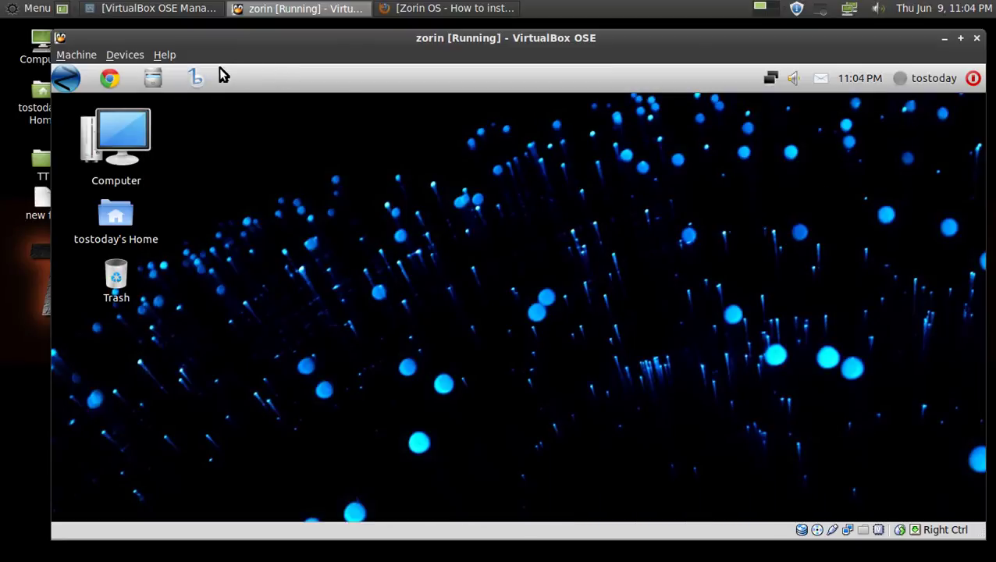
left_click(159, 81)
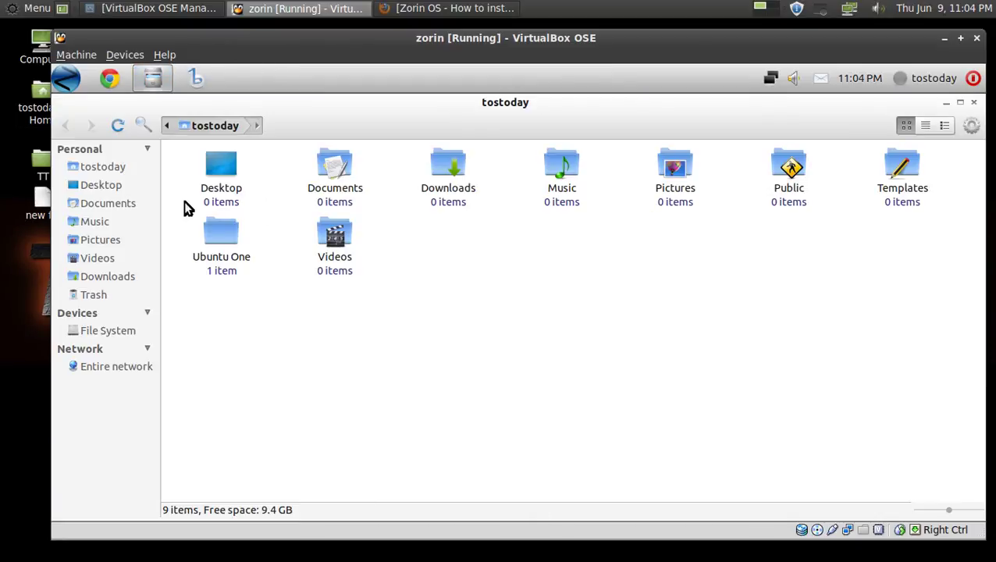
left_click(231, 164)
left_click(336, 170)
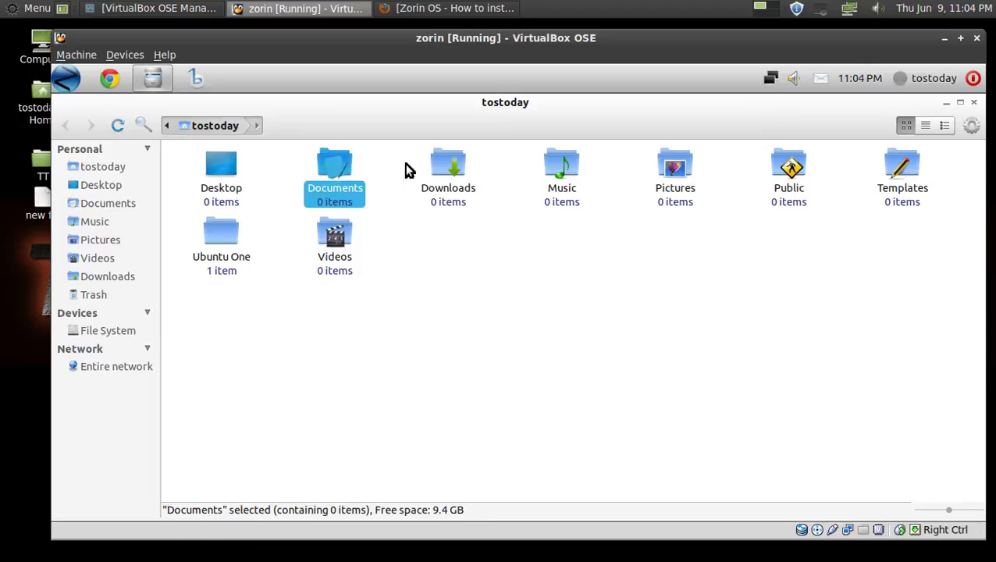
left_click(465, 165)
left_click(555, 160)
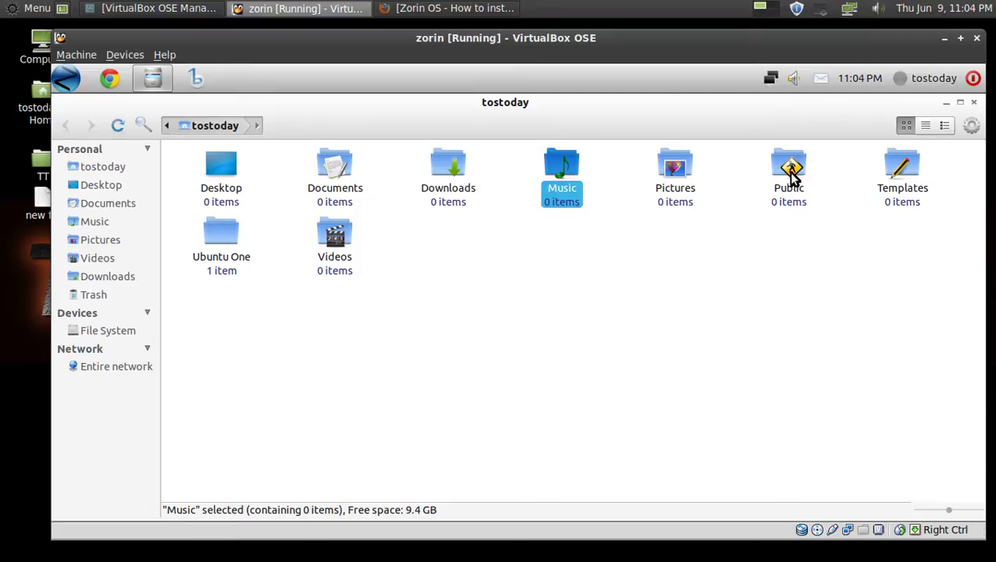
left_click(926, 127)
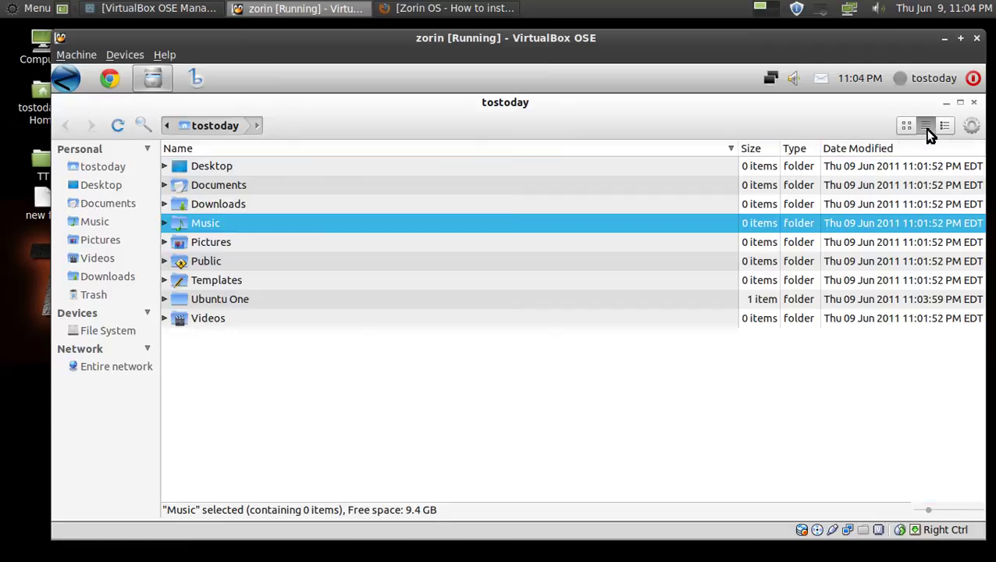
left_click(944, 127)
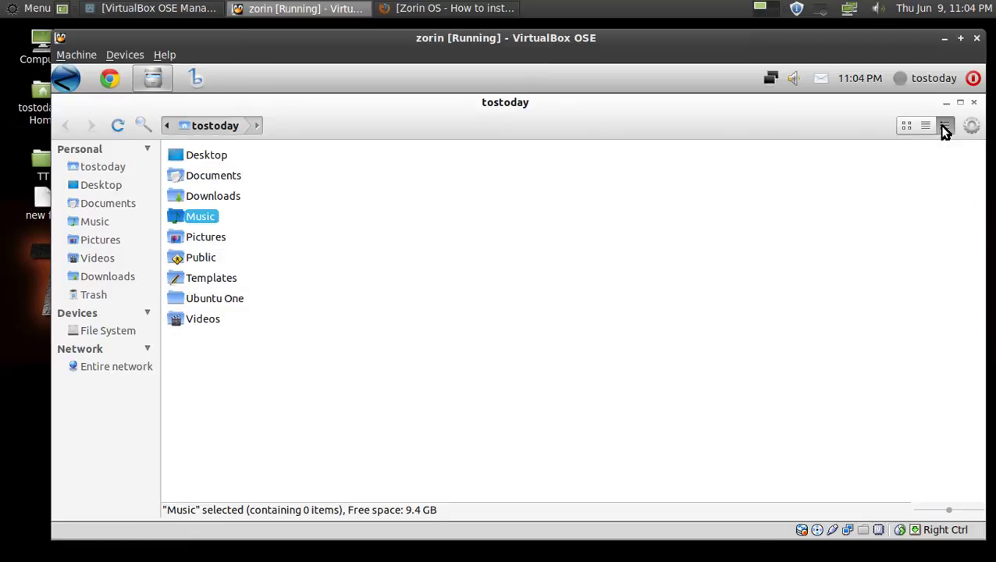
left_click(925, 126)
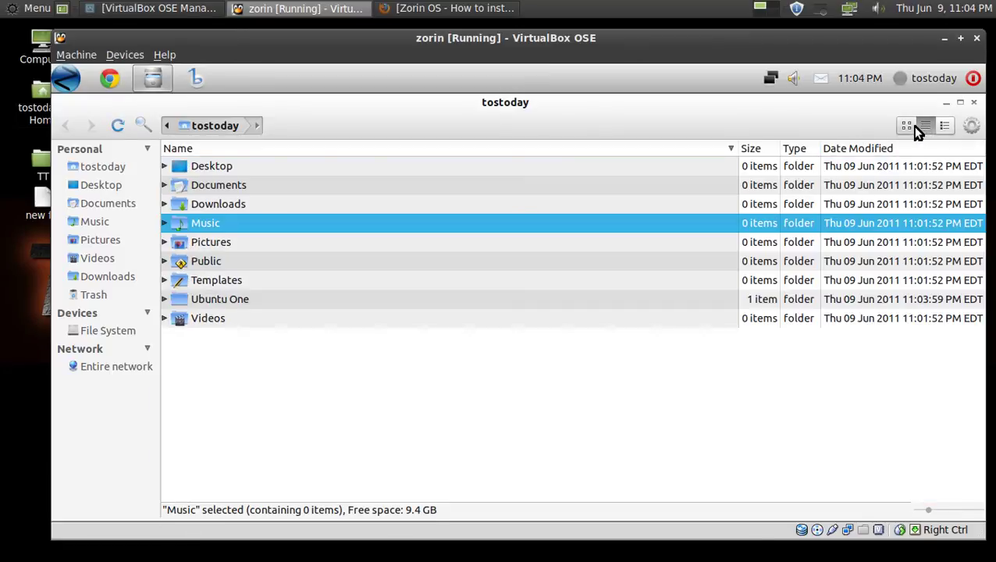
left_click(907, 127)
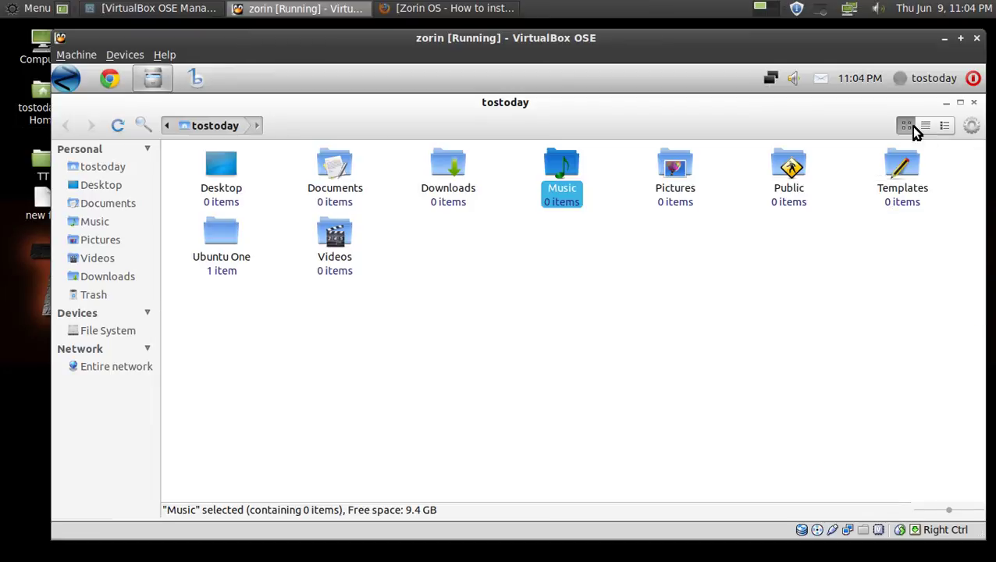
left_click(973, 104)
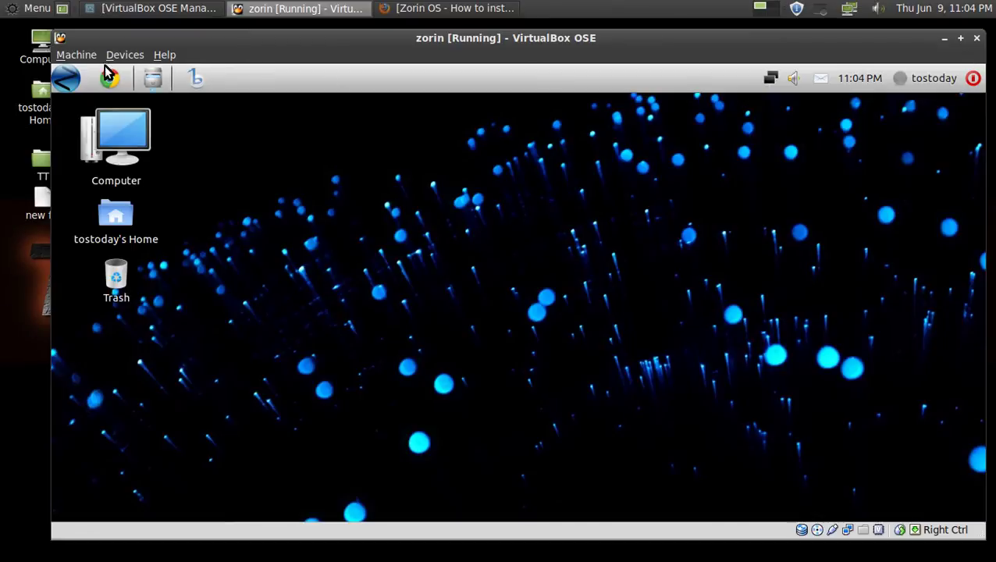
left_click(67, 79)
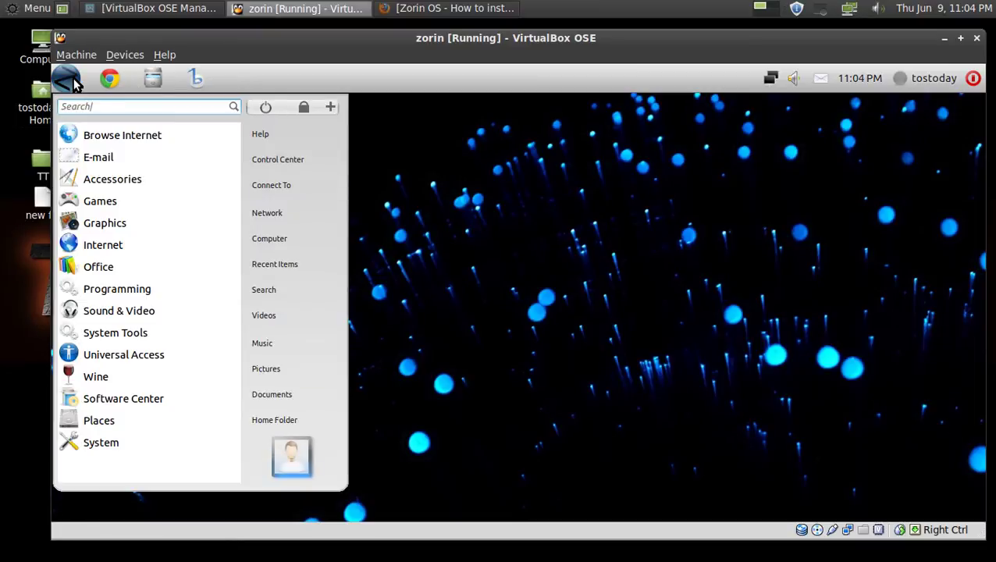
left_click(464, 175)
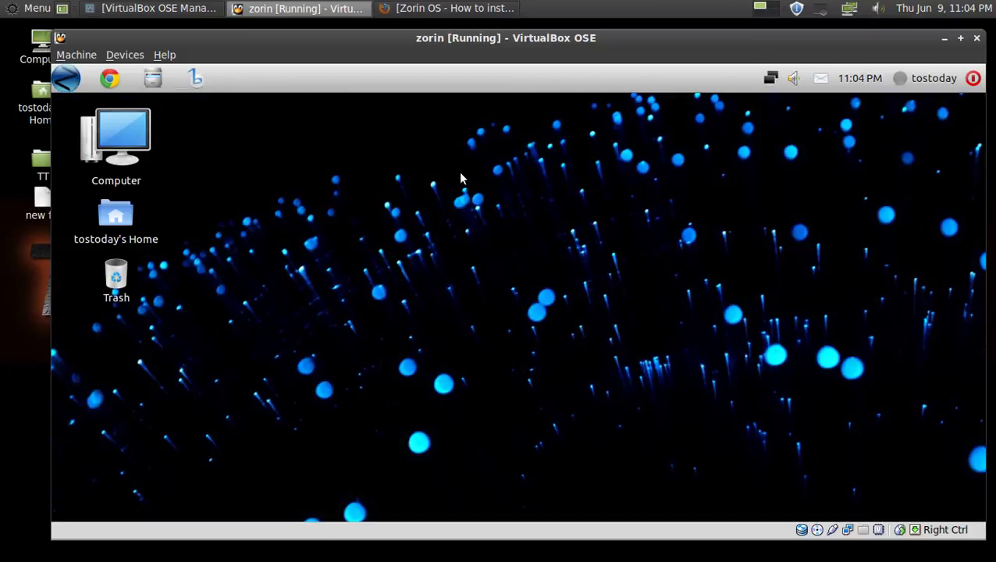
Choose a new menu button style in GnoMenu Settings, apply it, then restart and reload the menu.
right_click(71, 82)
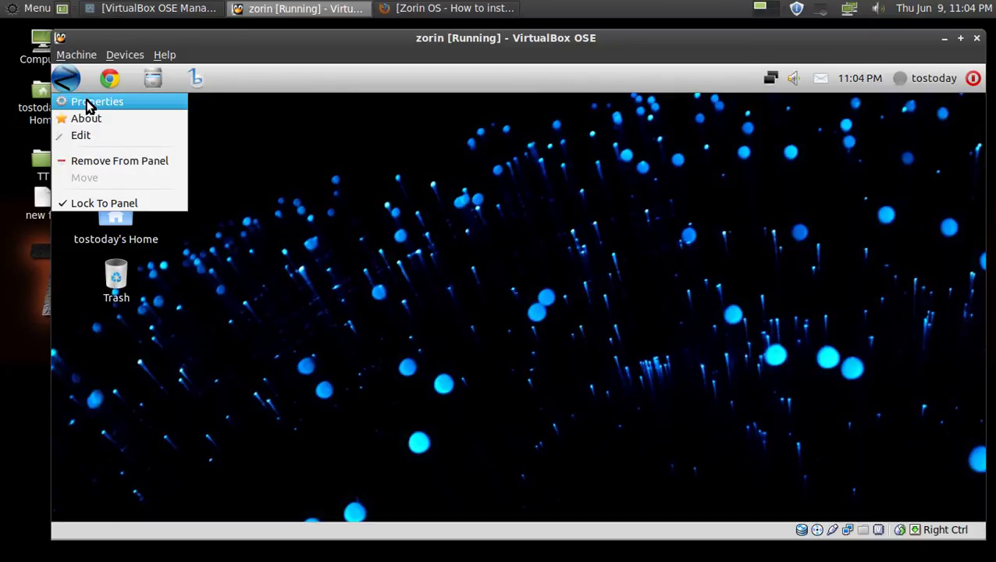
left_click(88, 103)
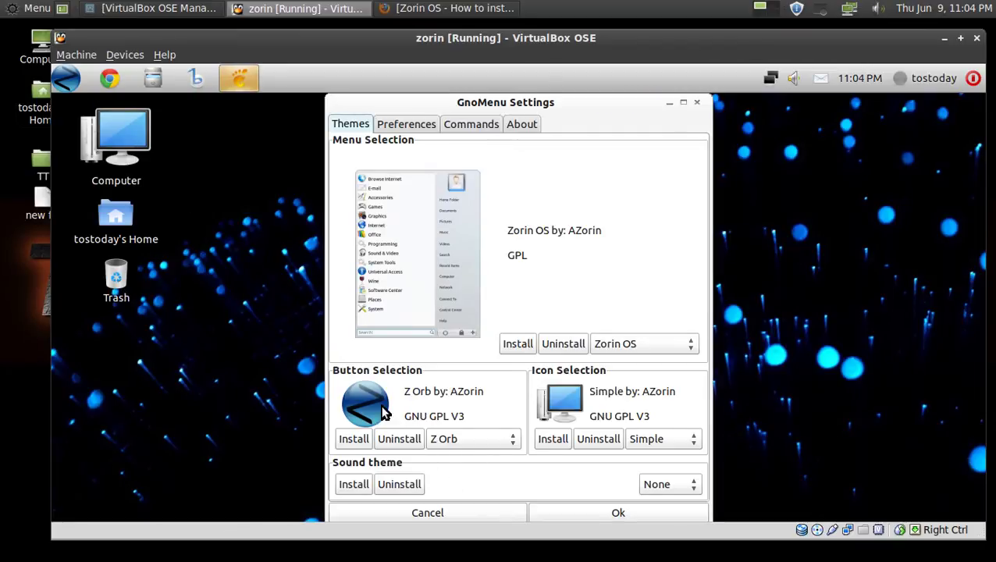
left_click(480, 440)
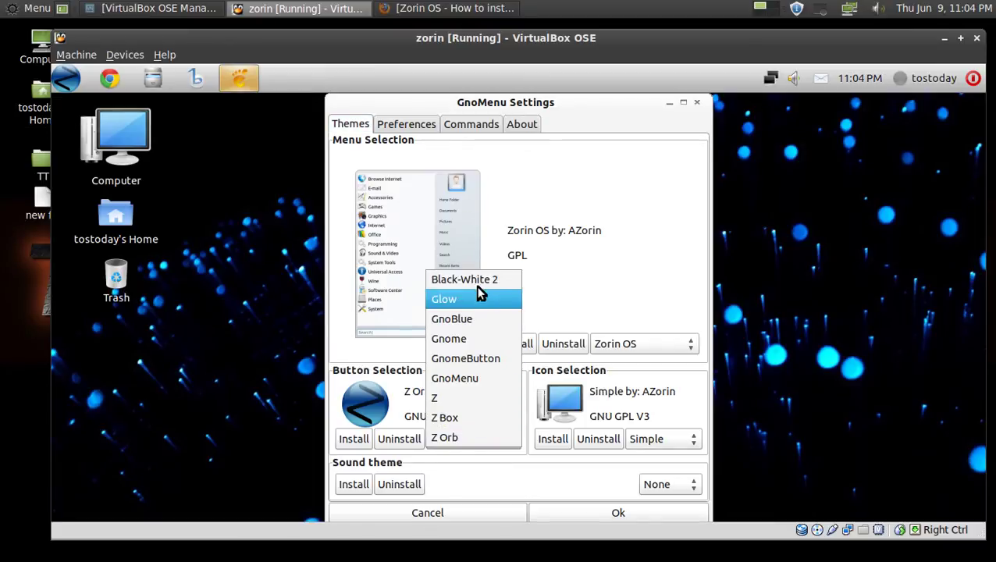
left_click(478, 386)
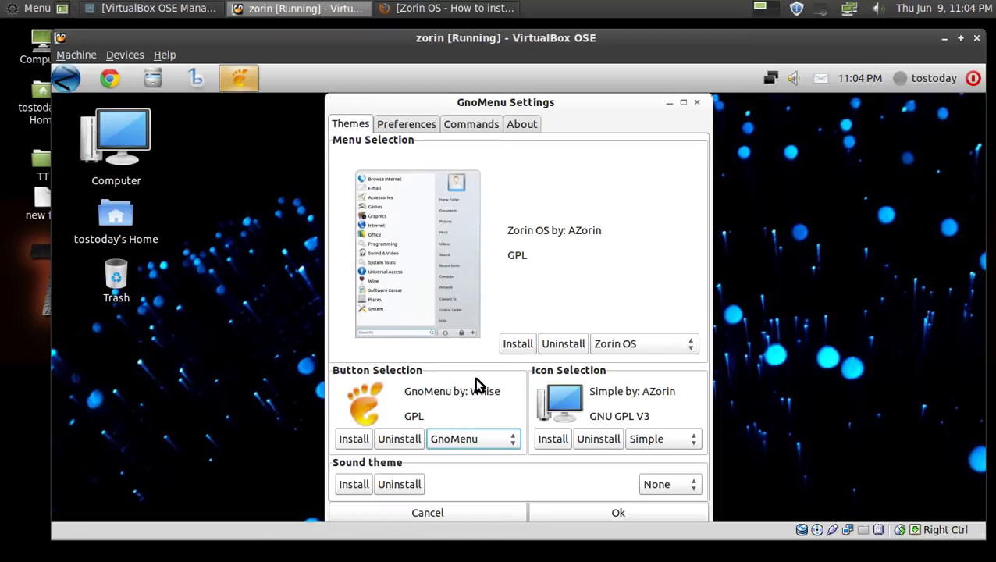
left_click(618, 512)
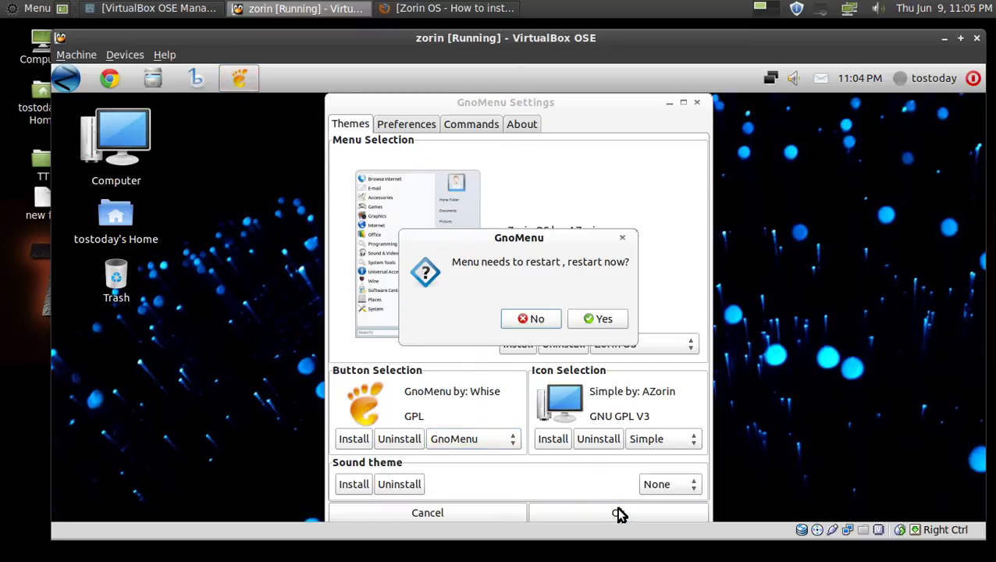
left_click(605, 322)
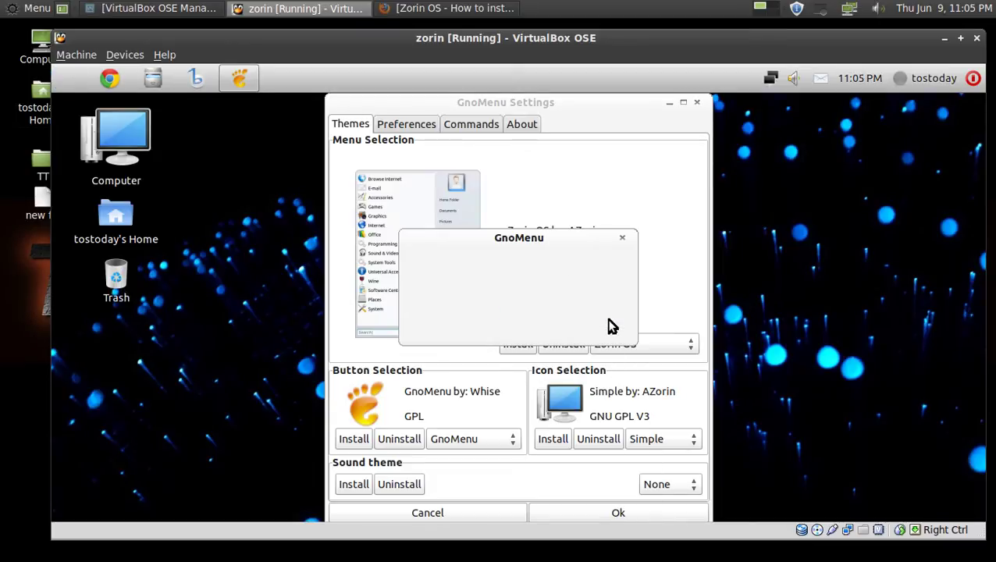
left_click(611, 326)
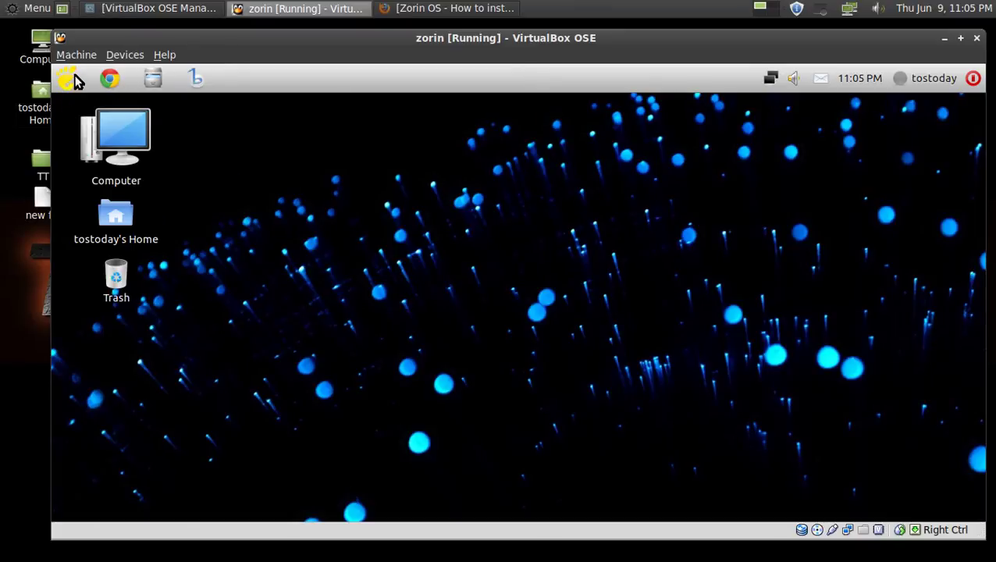
Open GnoMenu, cancel the Shut Down prompt from its power icon, and reopen the menu.
left_click(75, 80)
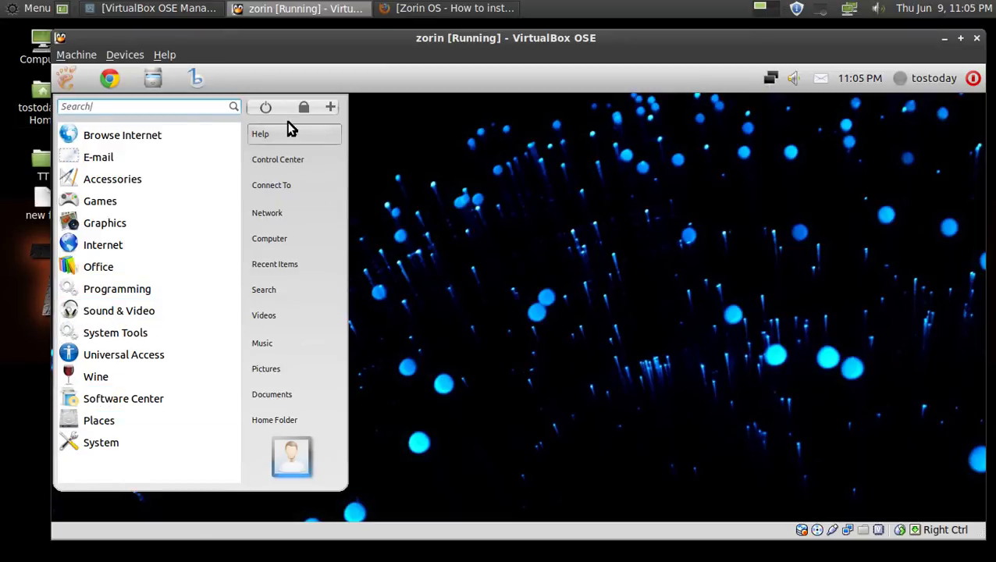
left_click(258, 110)
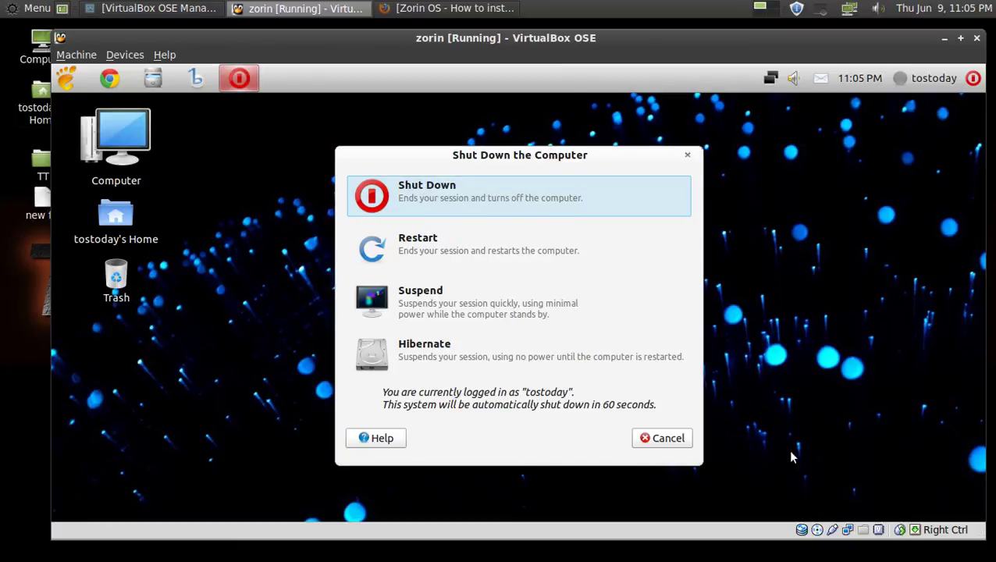
left_click(673, 443)
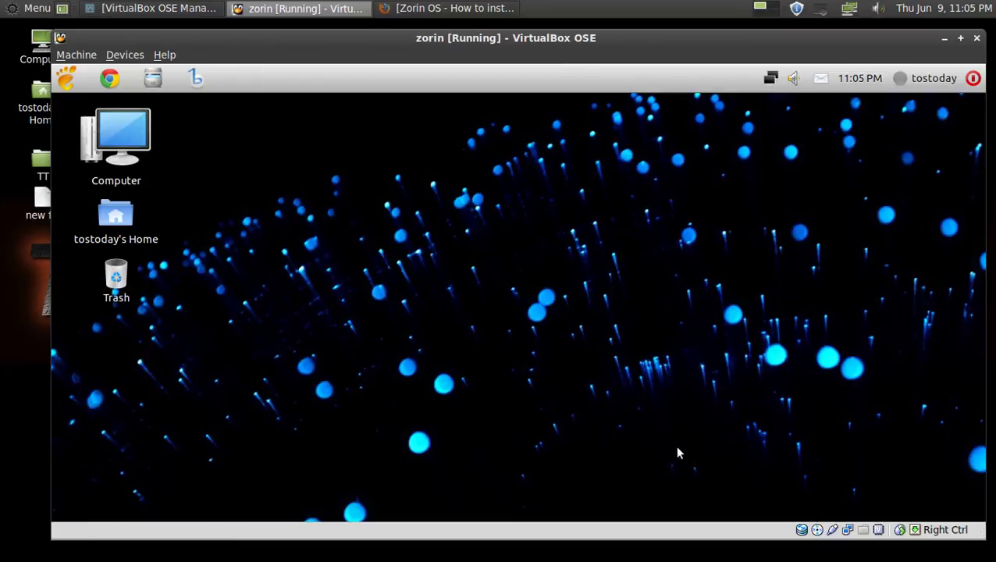
left_click(63, 80)
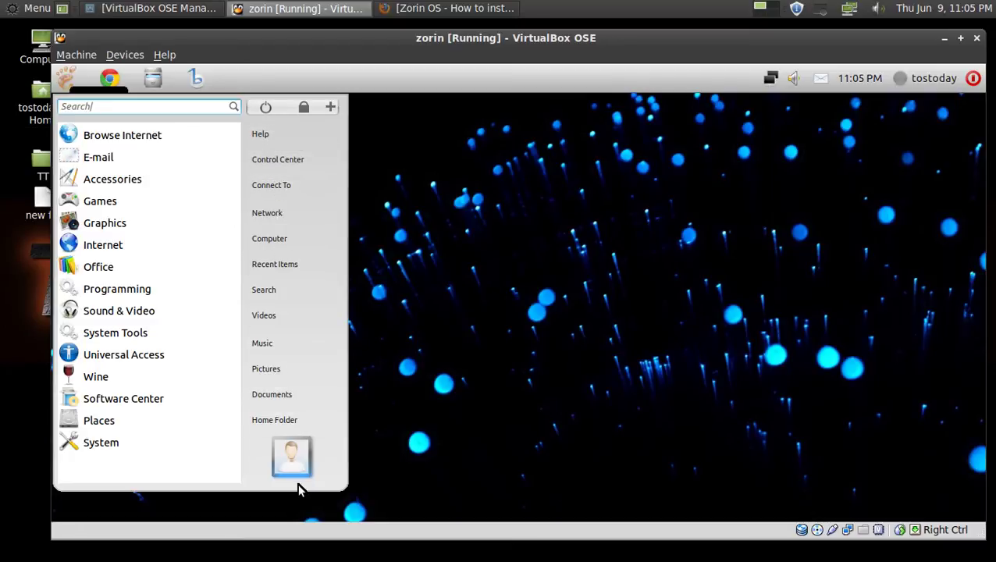
left_click(575, 268)
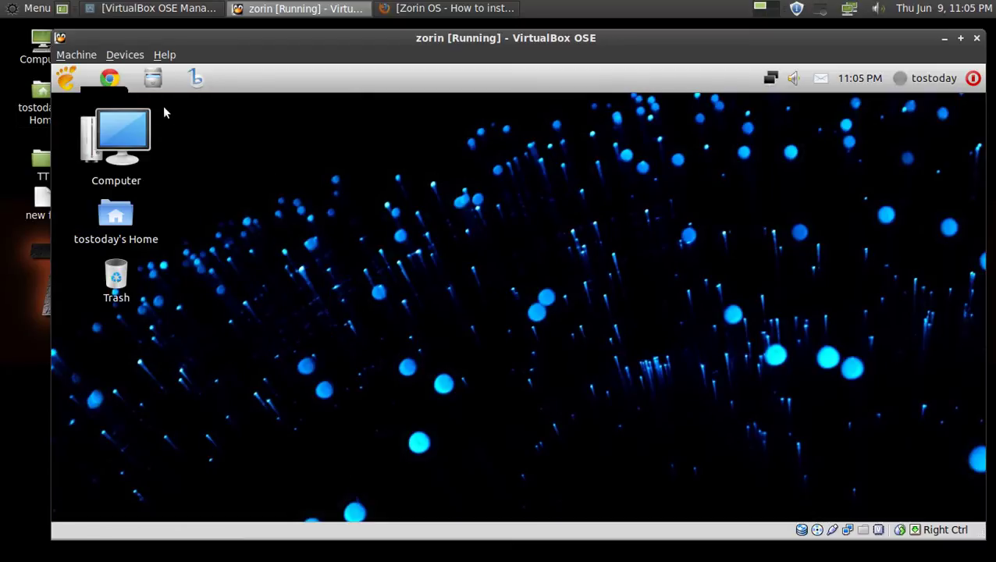
left_click(67, 82)
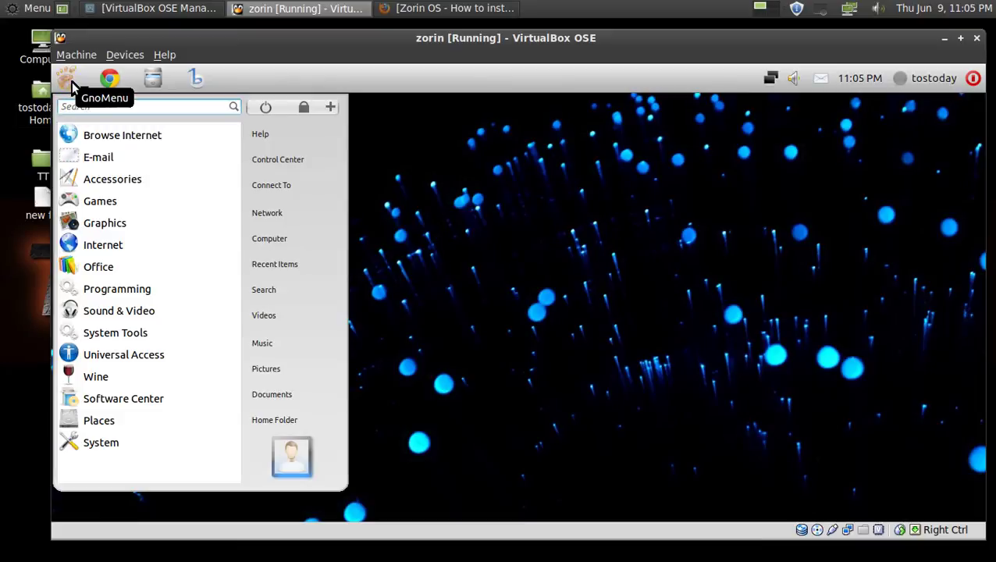
left_click(132, 187)
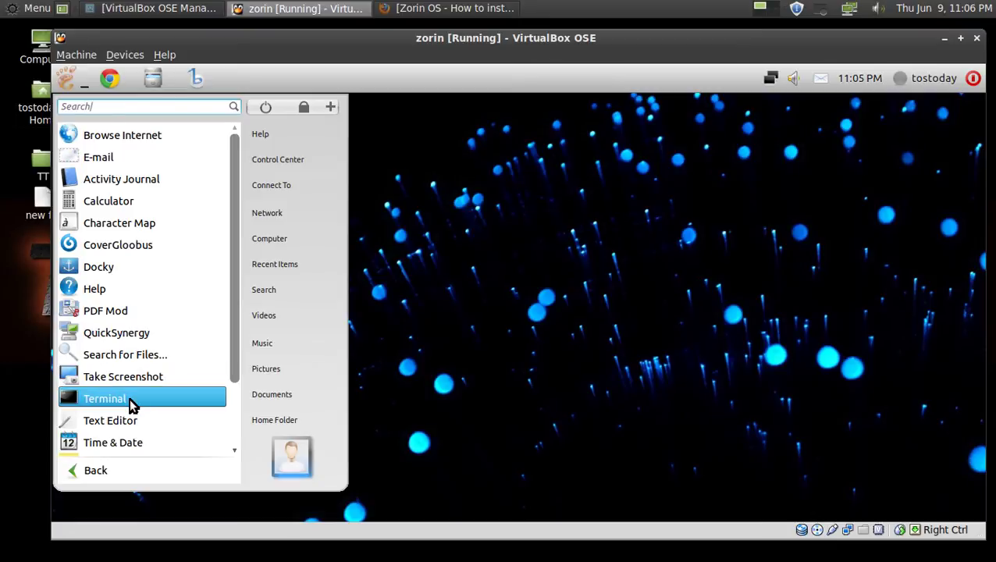
left_click(234, 449)
left_click(234, 449)
left_click(235, 448)
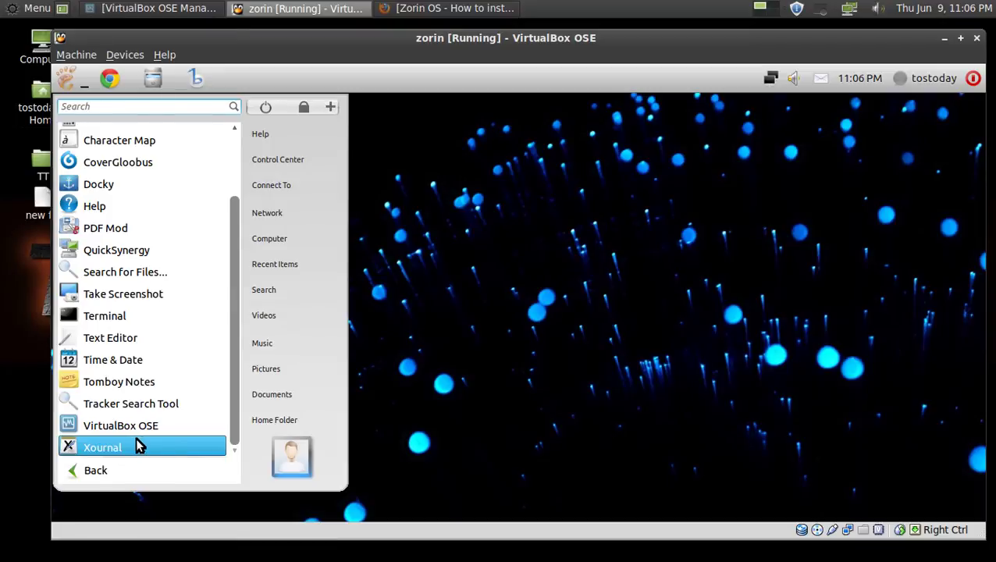
left_click(100, 470)
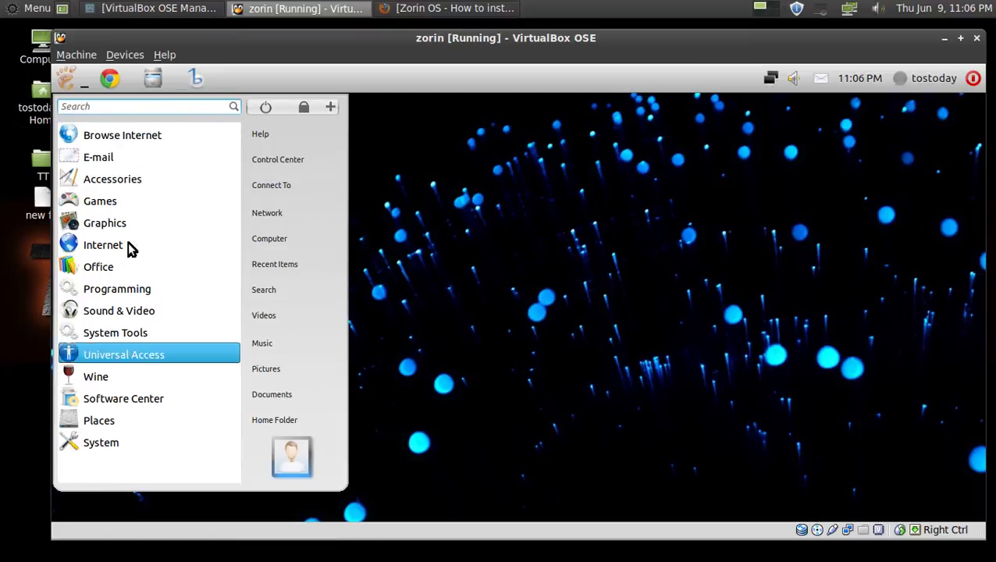
left_click(128, 205)
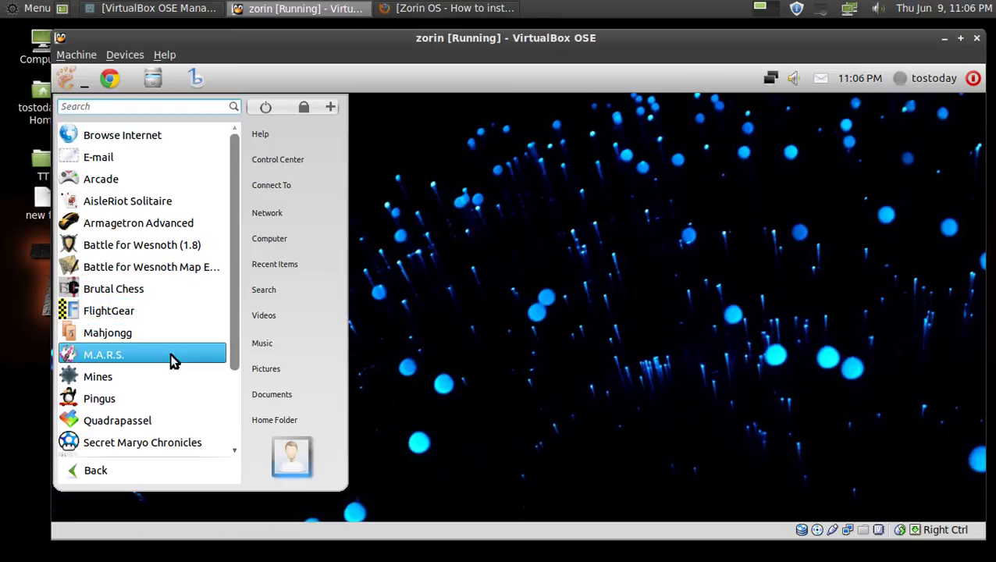
left_click_drag(233, 358, 238, 453)
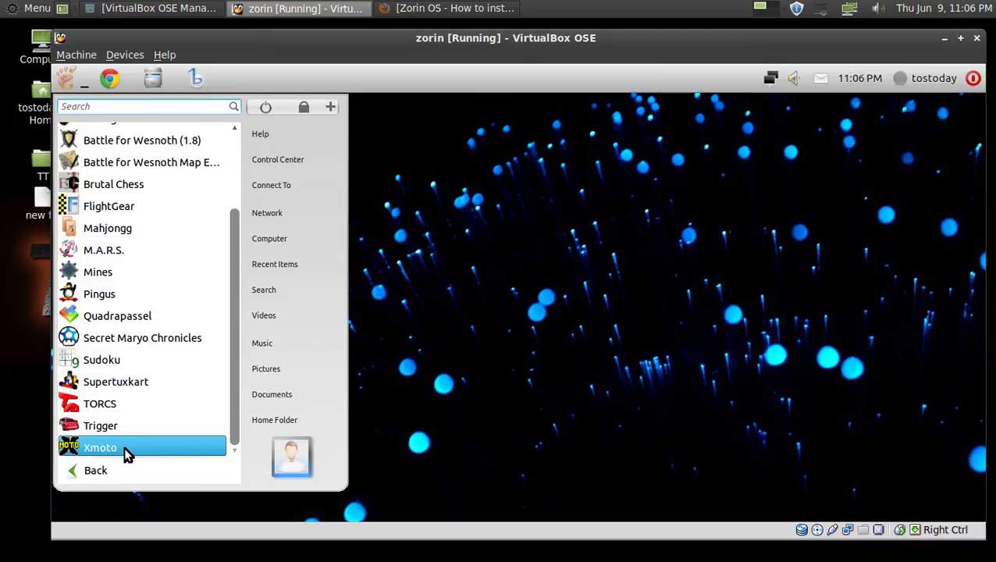
left_click(114, 473)
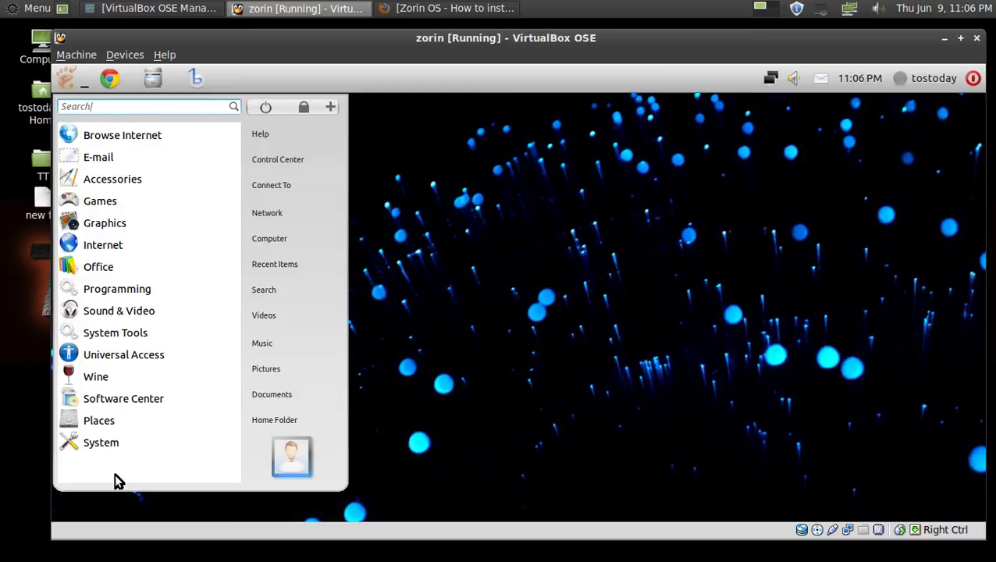
Launch Internet Browser Manager from the Internet category, enter the administrator password, then close it.
left_click(125, 250)
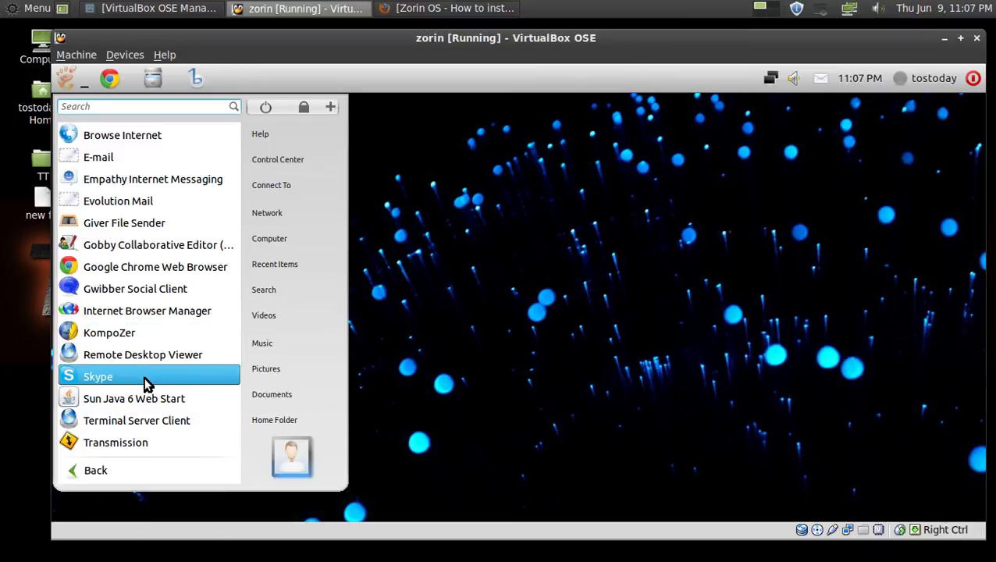
left_click(179, 312)
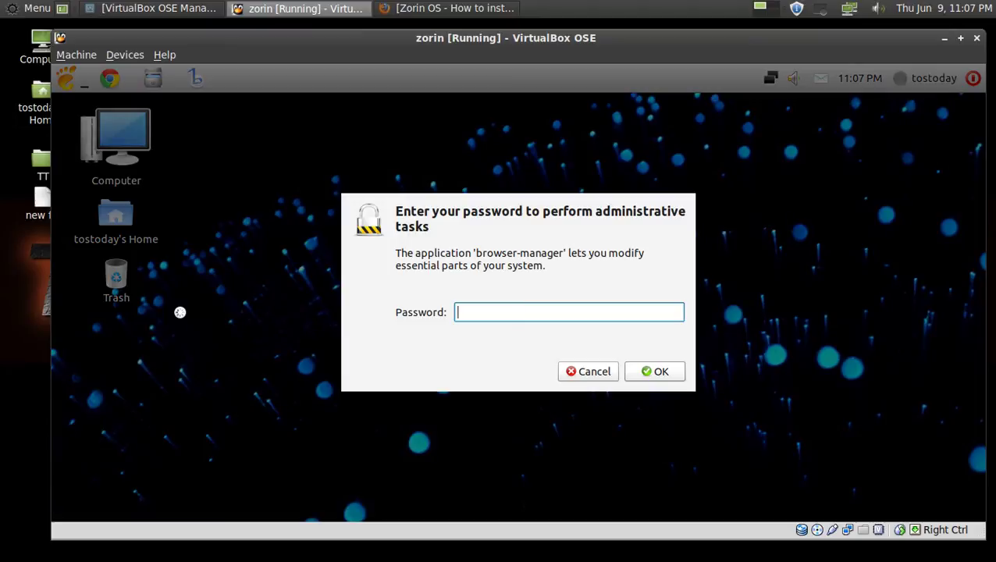
type("***")
left_click(662, 378)
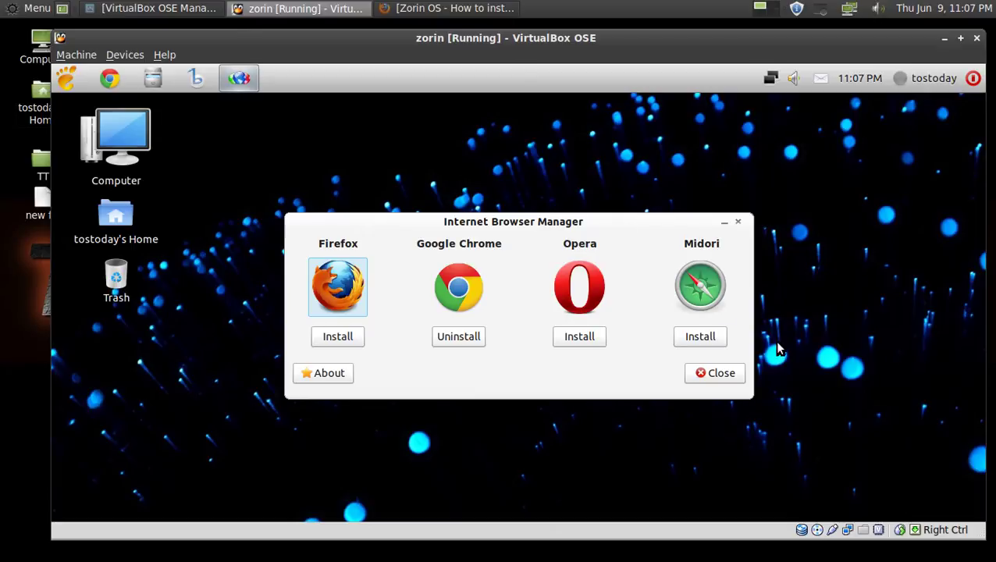
left_click(723, 373)
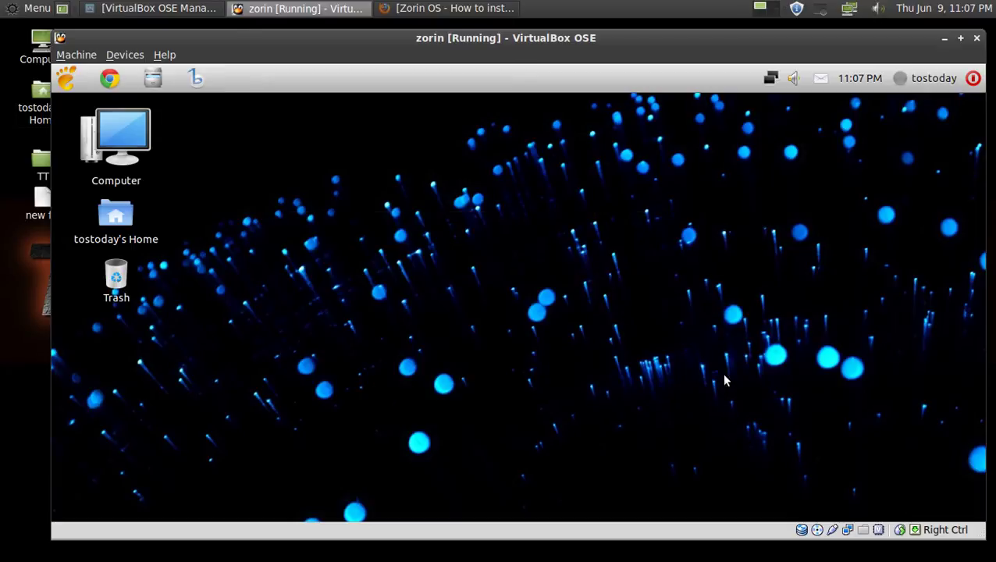
Launch VYM - View Your Mind from GnoMenu's Office category after briefly visiting Internet.
left_click(65, 80)
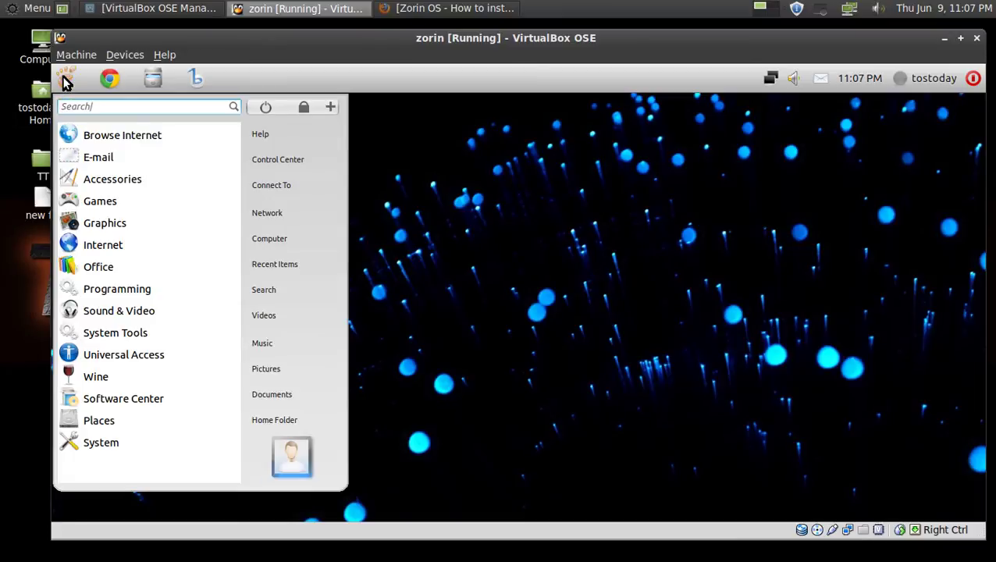
left_click(119, 246)
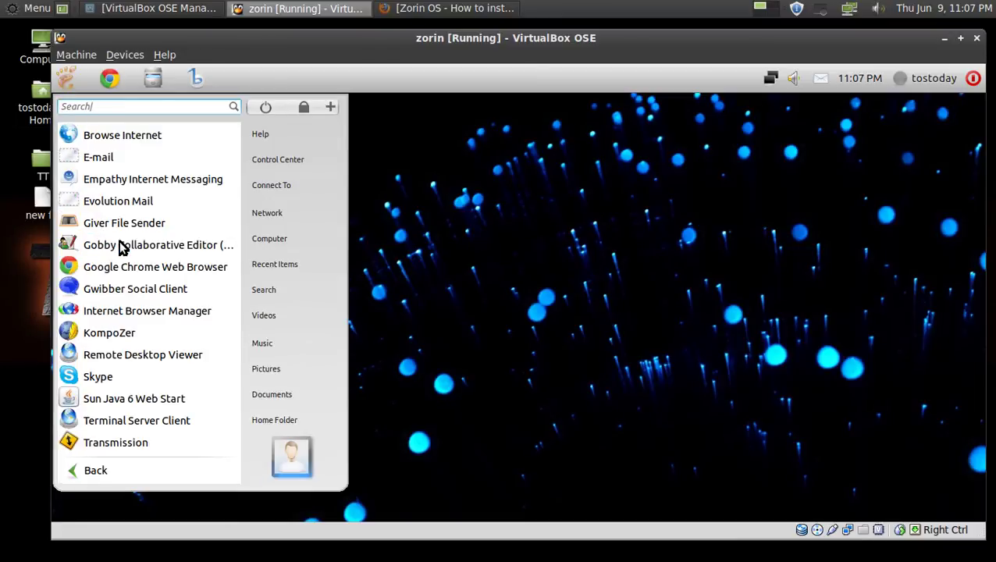
left_click(127, 476)
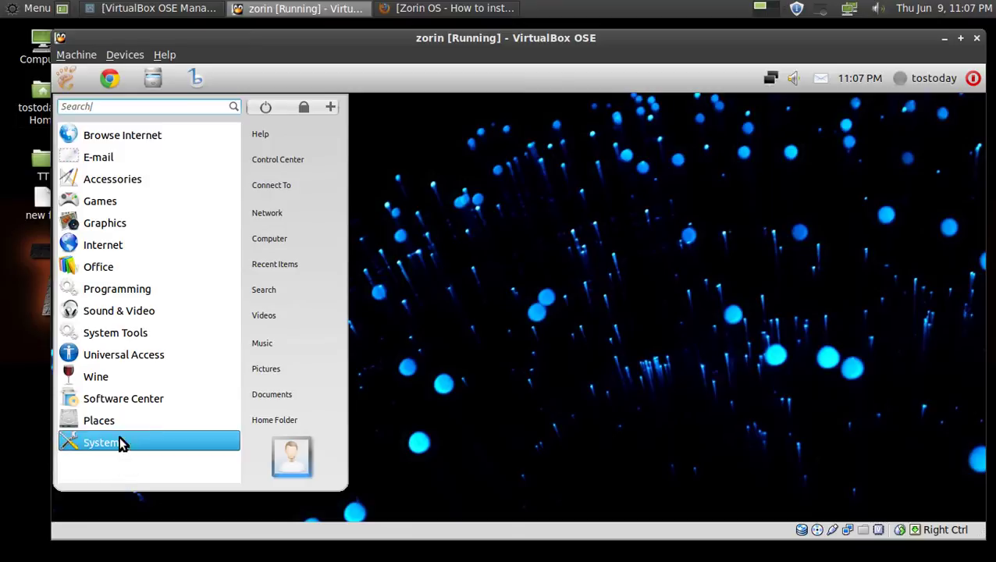
left_click(117, 273)
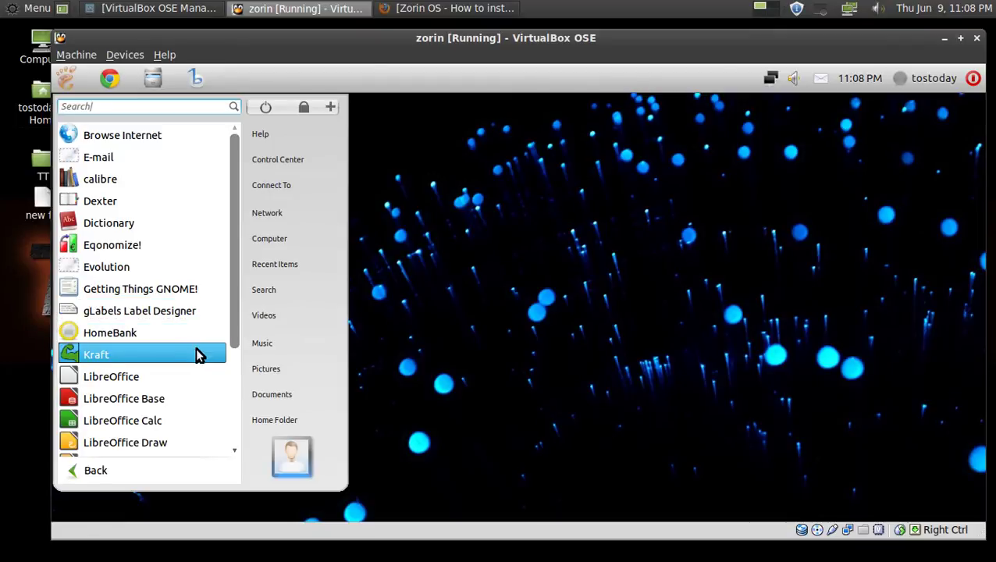
left_click_drag(234, 341, 234, 444)
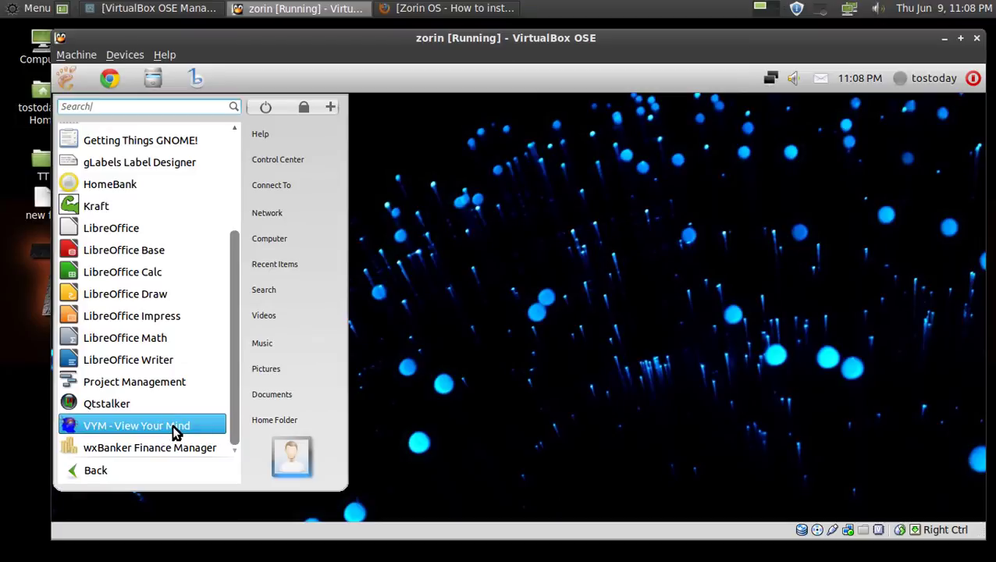
left_click(174, 425)
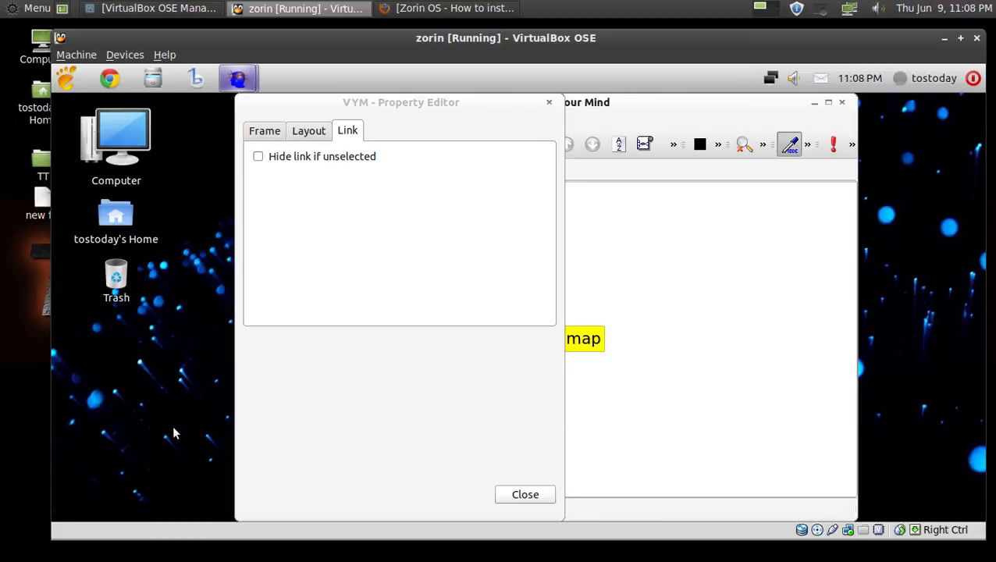
Close VYM's Property Editor, leaving the unnamed map with its 'New map' node.
left_click(522, 496)
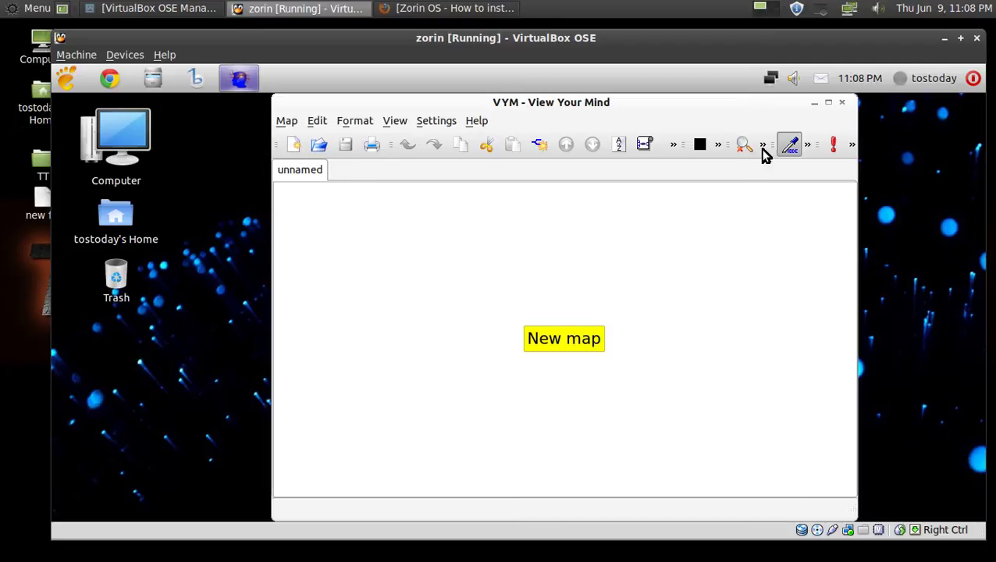
Close VYM and browse the Zorin menu's Office and Programming apps, returning to the category list.
left_click(844, 104)
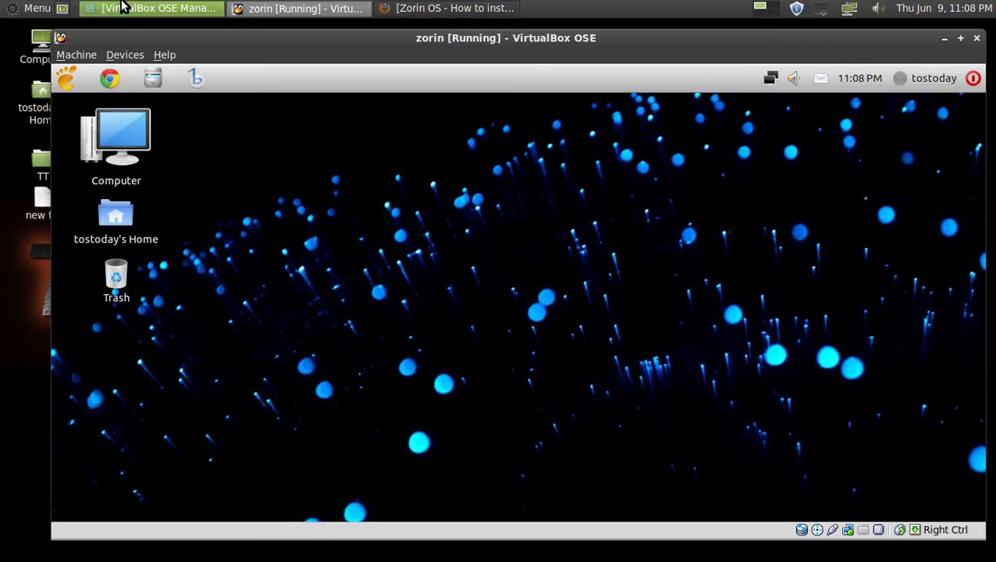
left_click(67, 81)
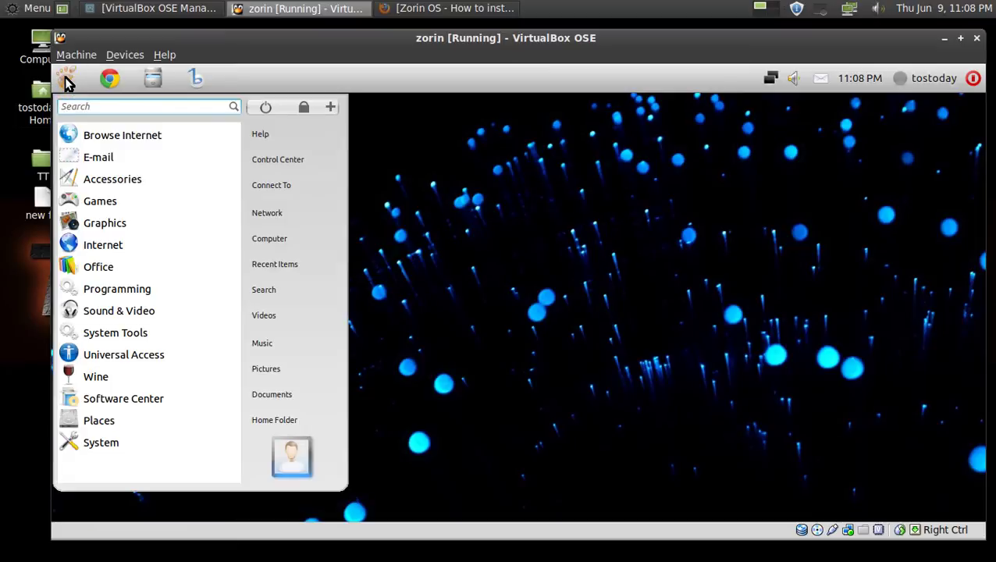
left_click(121, 269)
scroll(121, 390, "down", 5)
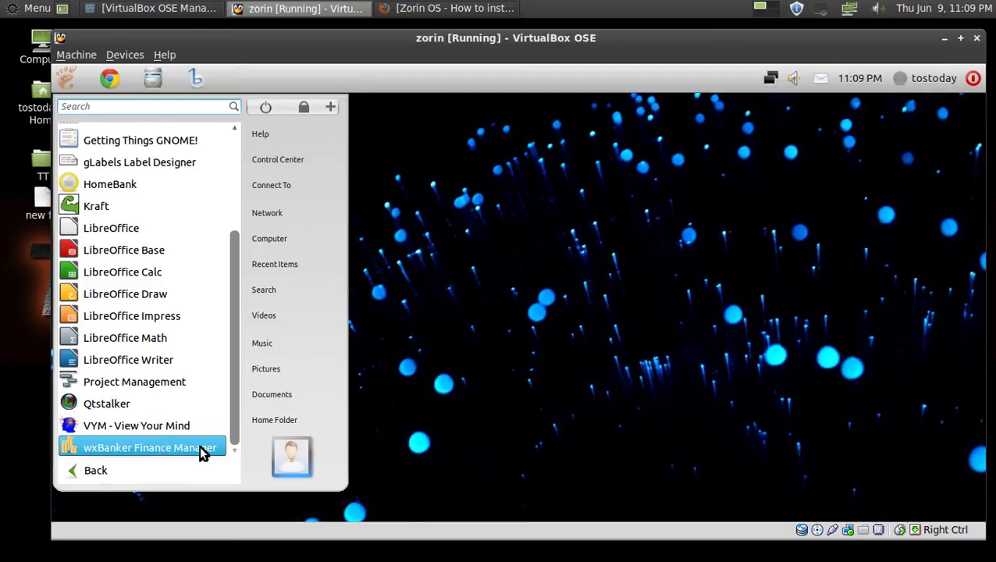
left_click(132, 473)
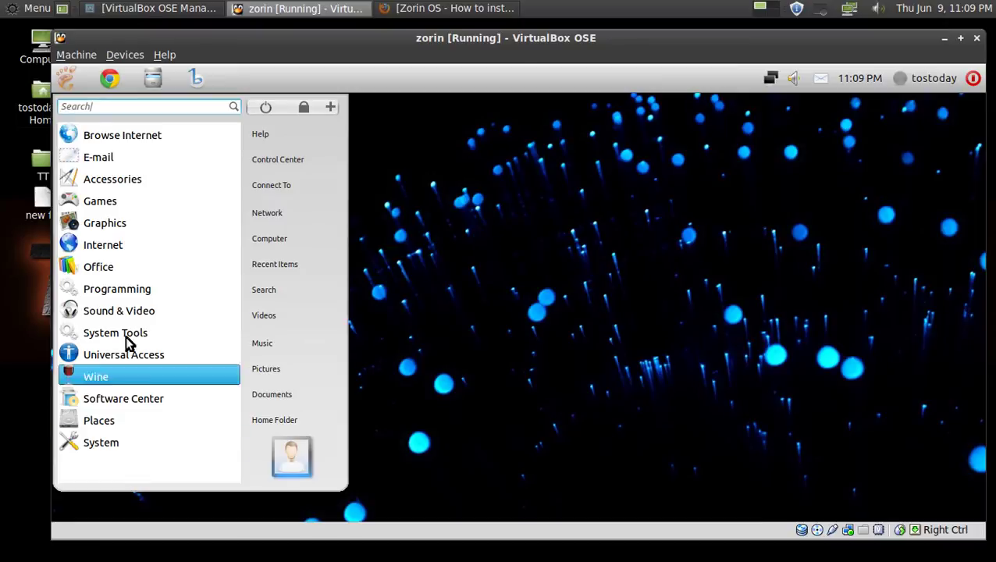
left_click(126, 295)
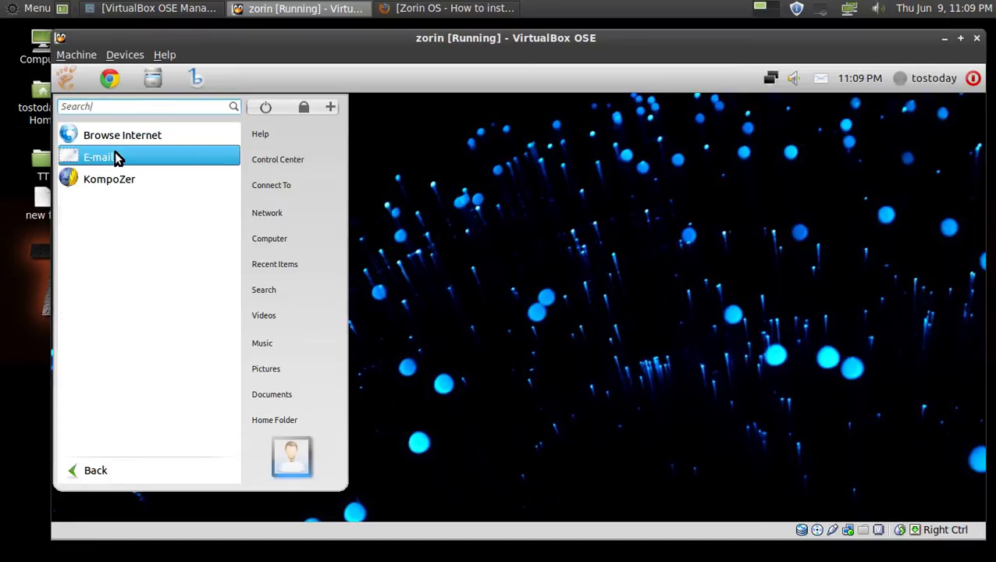
left_click(112, 470)
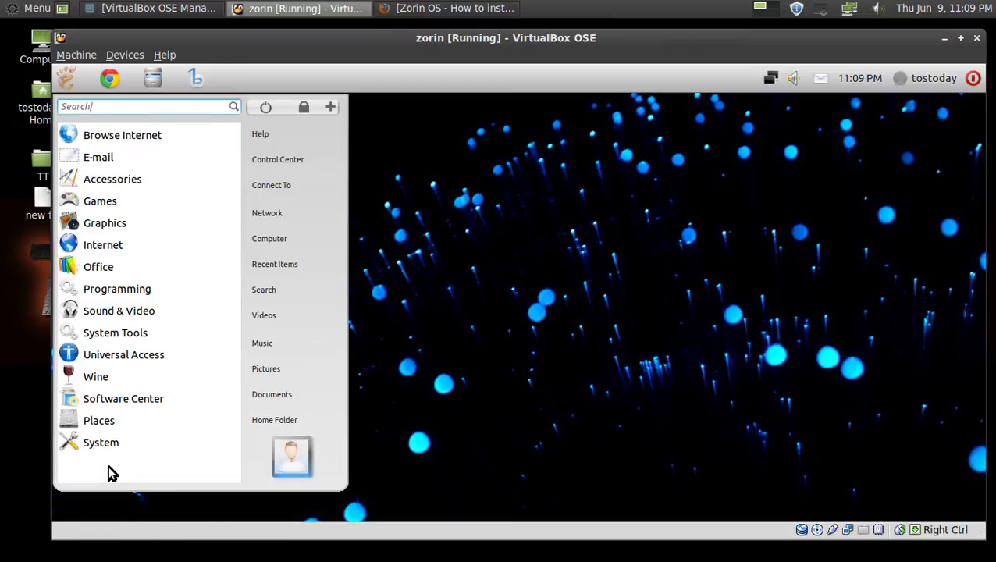
left_click(116, 313)
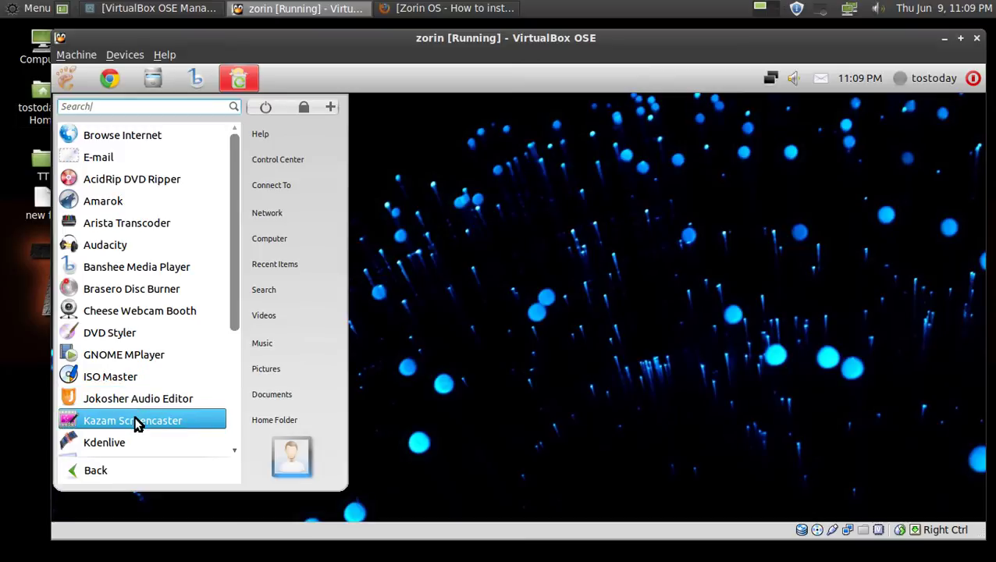
left_click_drag(232, 309, 228, 435)
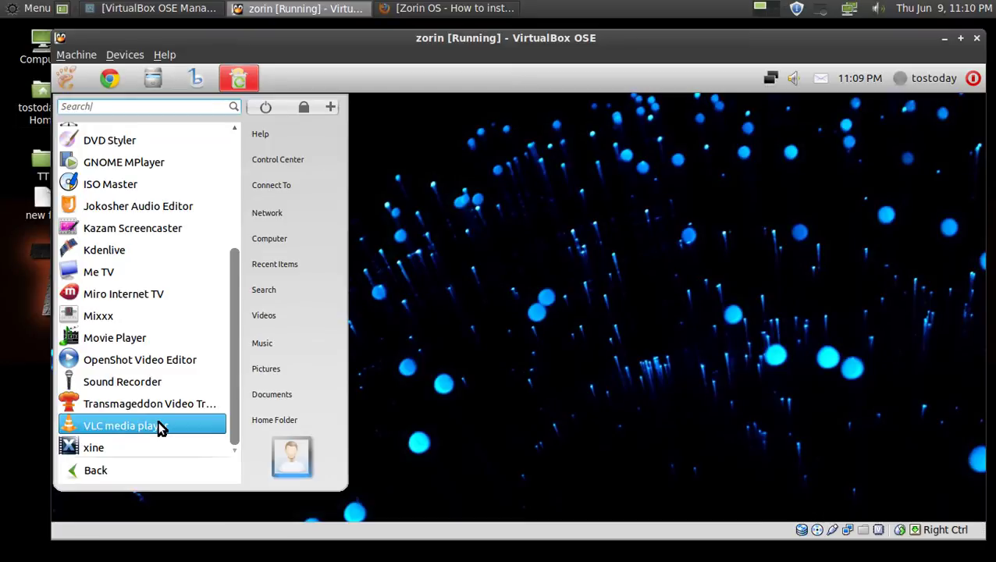
left_click(129, 470)
mouse_move(239, 86)
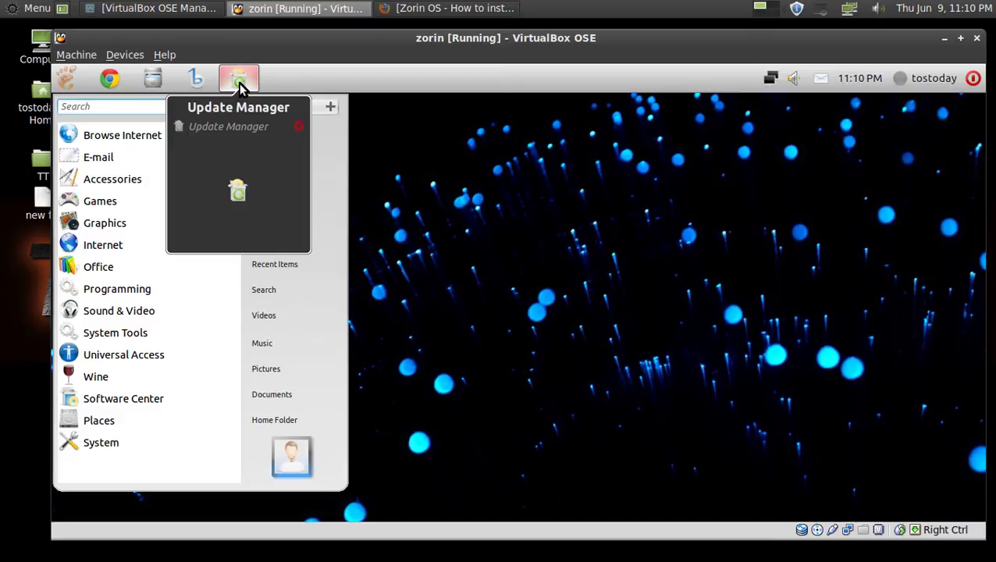
left_click(155, 312)
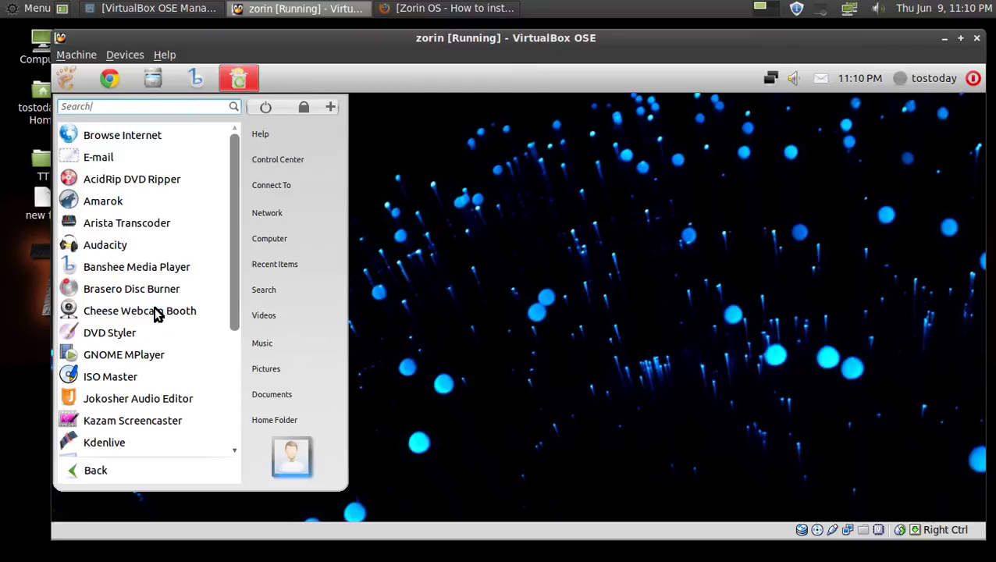
left_click(135, 470)
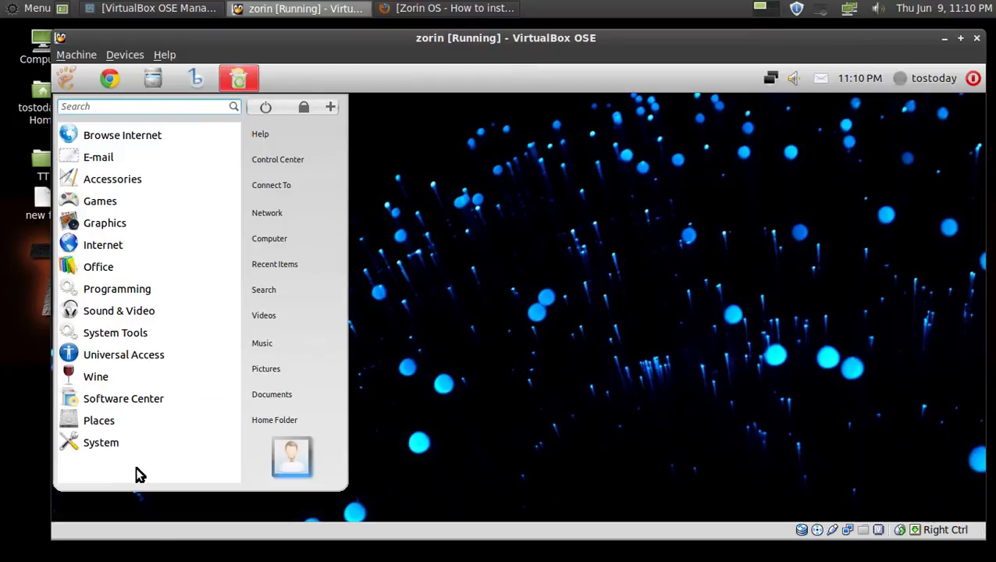
Launch Zorin Look Changer from System Tools, review its six desktop looks, then close it.
left_click(147, 329)
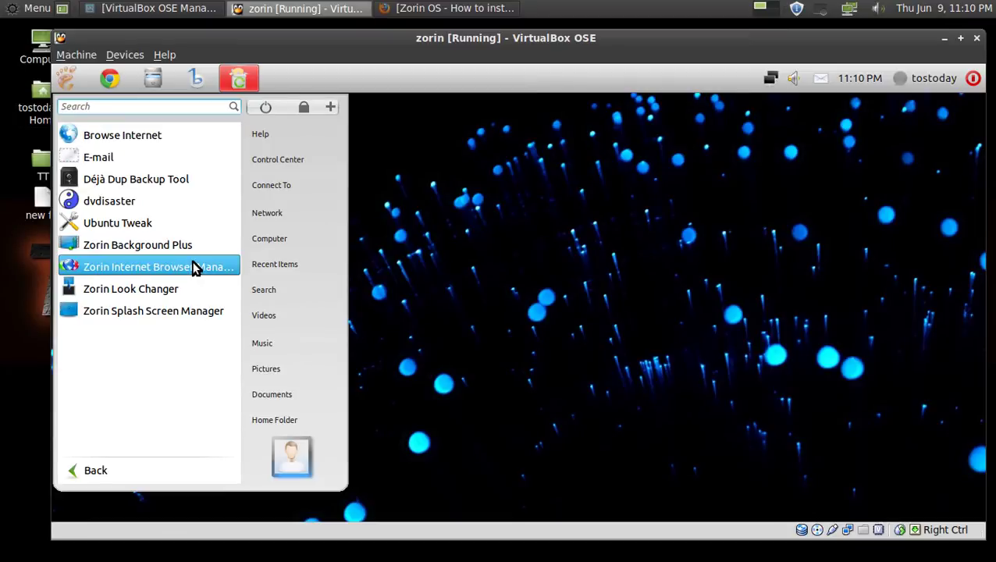
left_click(160, 295)
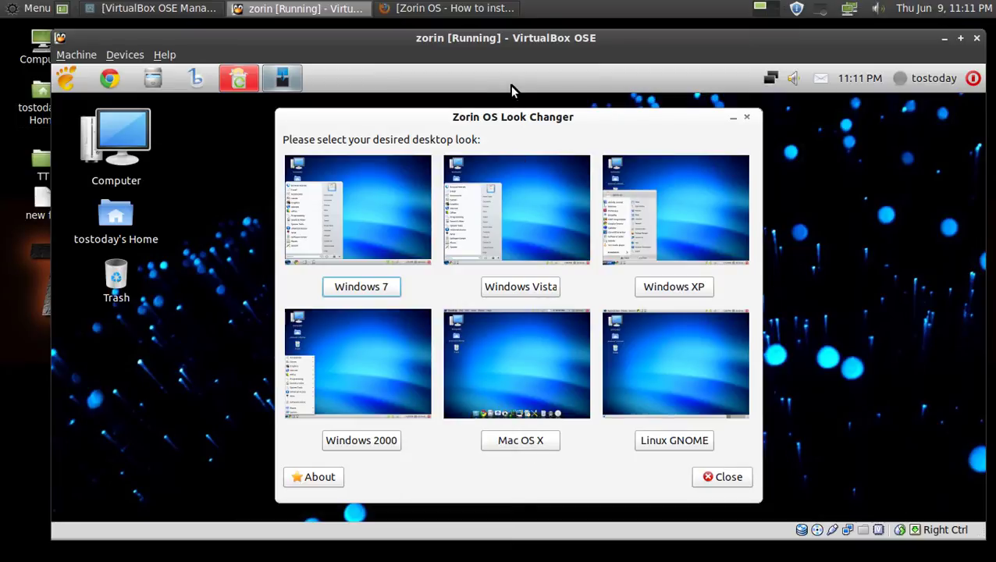
left_click(711, 476)
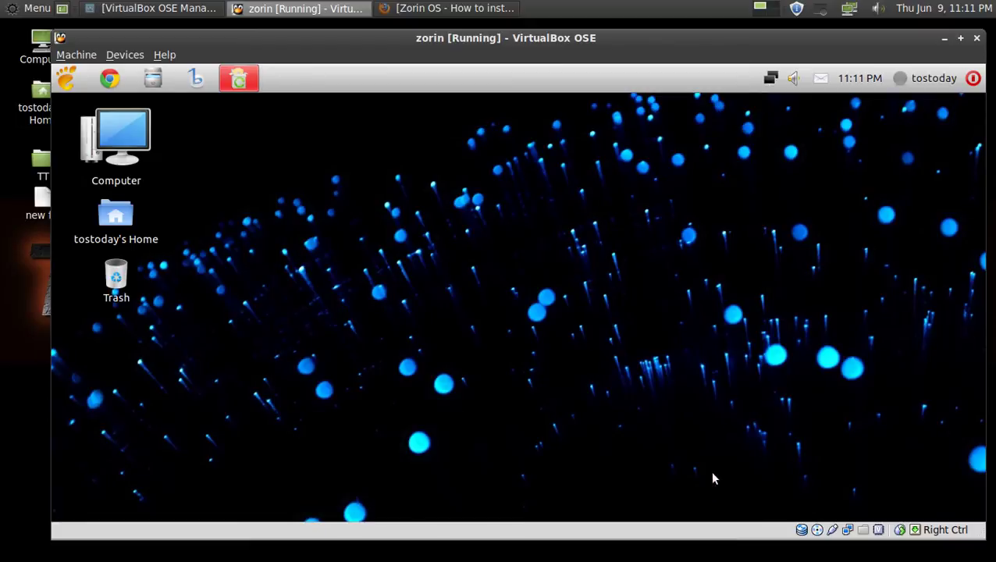
Browse the System Tools, Universal Access and Wine categories, returning to the category list after each.
left_click(78, 83)
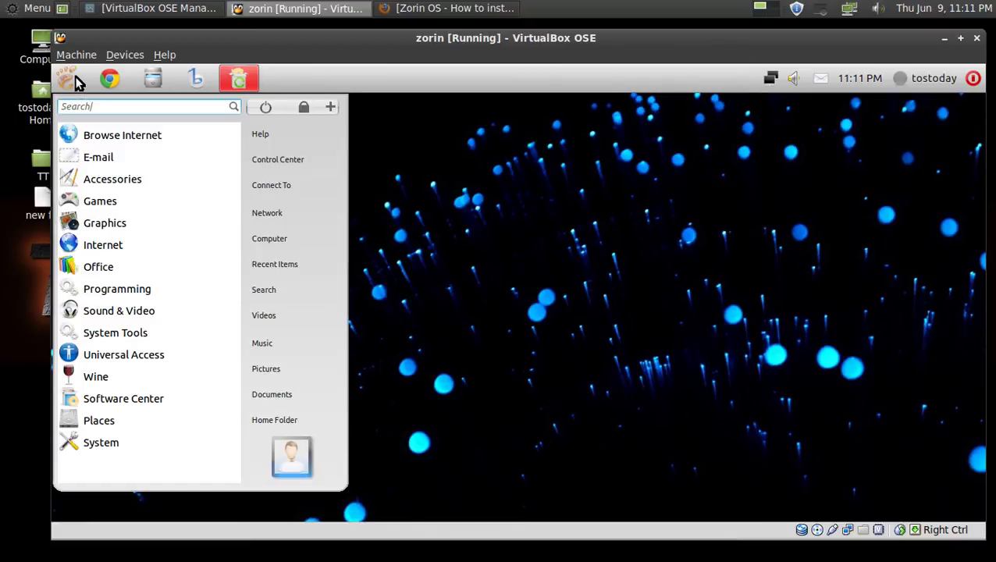
left_click(125, 333)
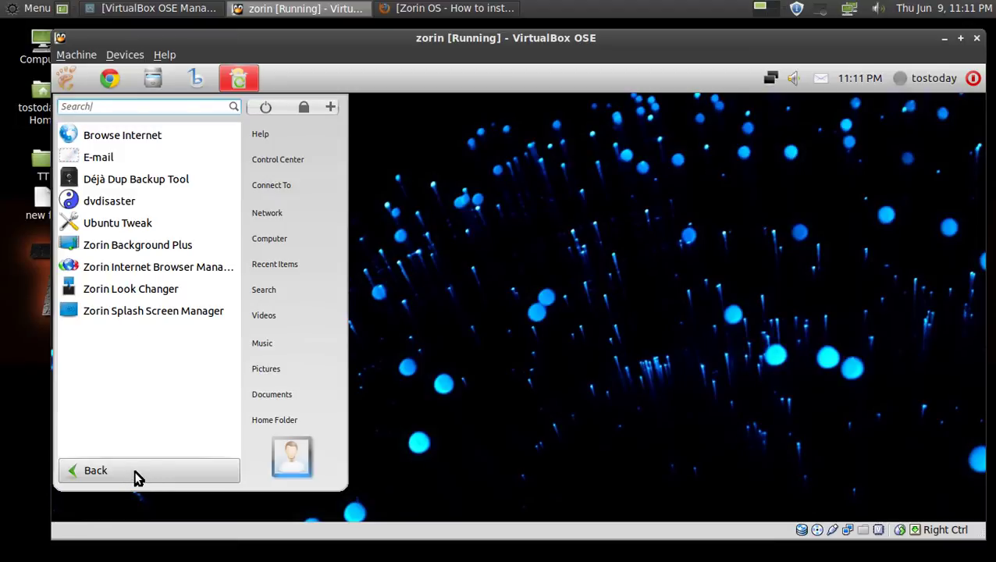
left_click(135, 474)
left_click(131, 360)
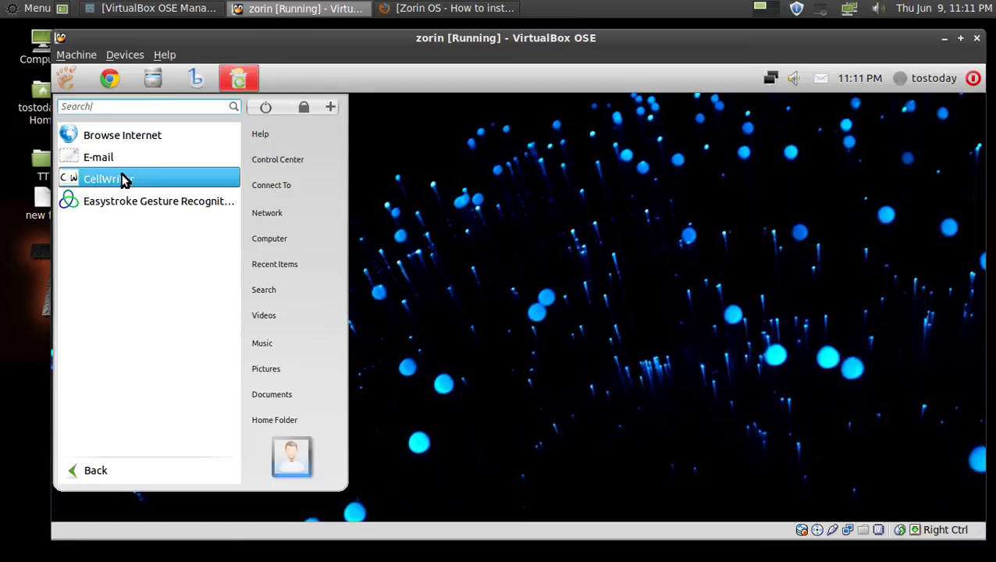
left_click(100, 472)
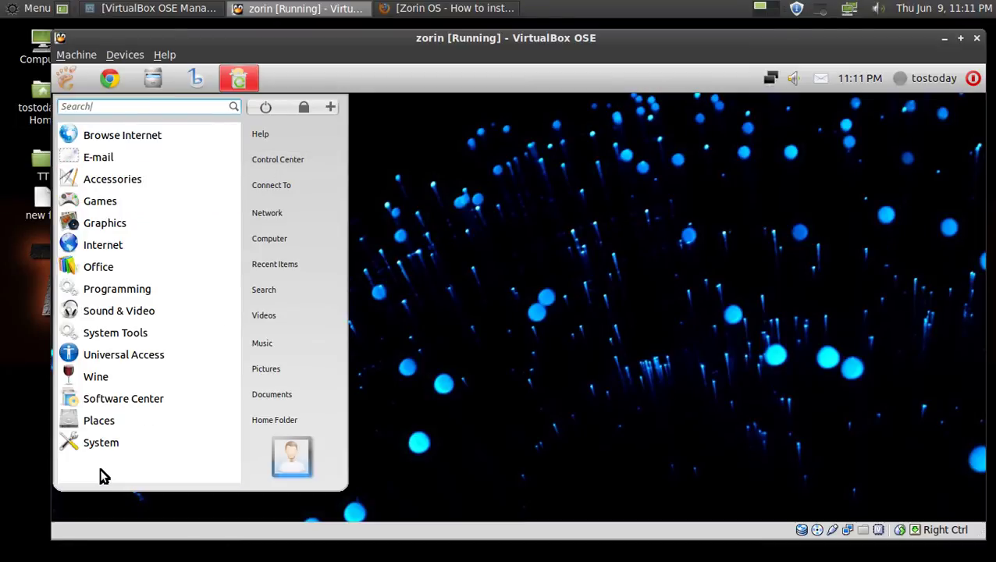
left_click(109, 379)
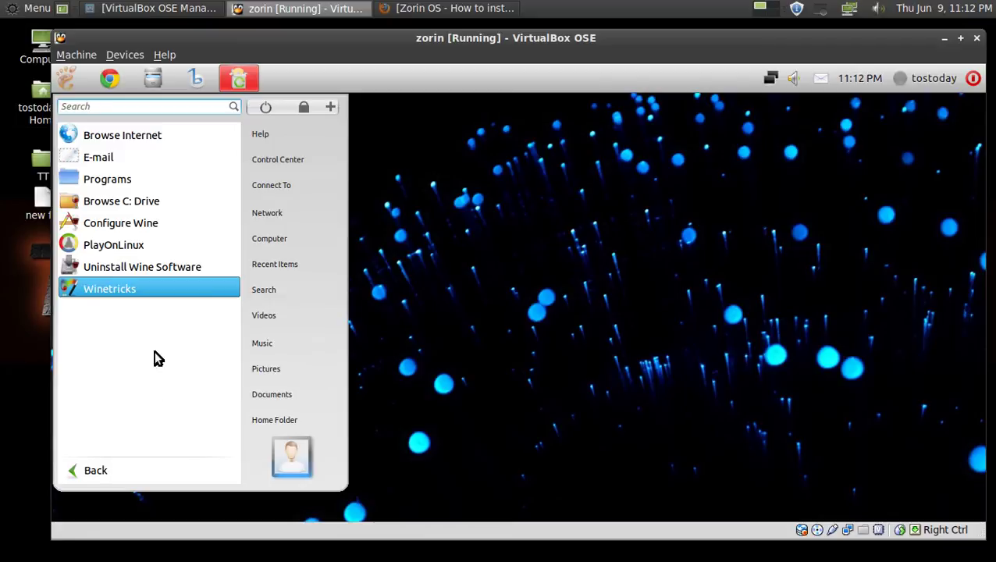
left_click(129, 477)
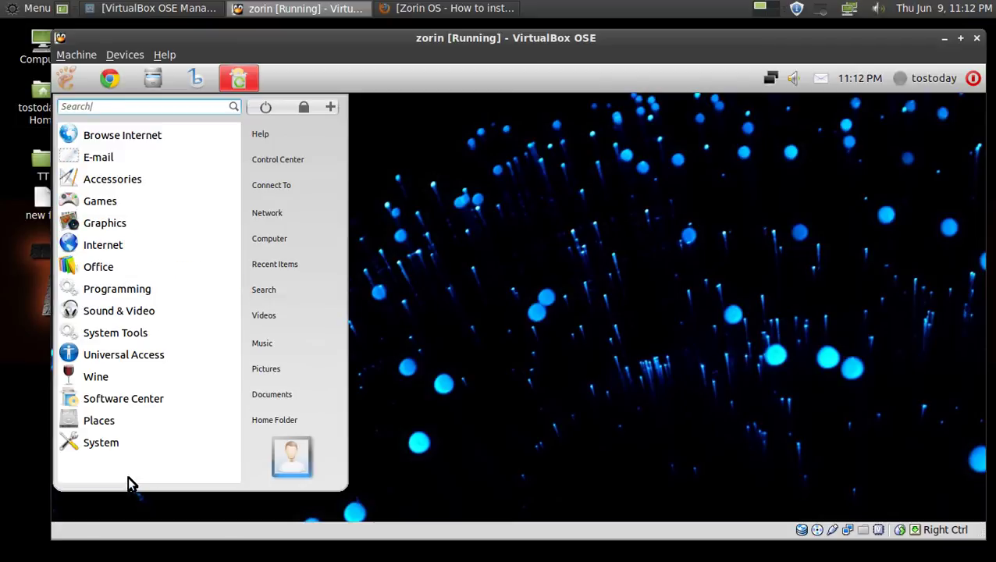
Launch the Software Center and search the Sound & Video department for 'music'.
left_click(140, 398)
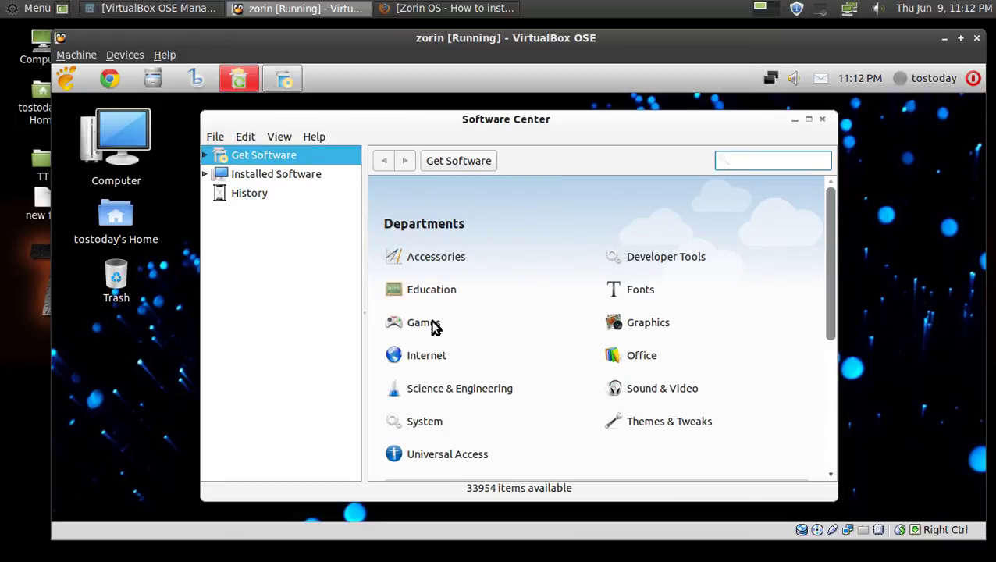
left_click(665, 391)
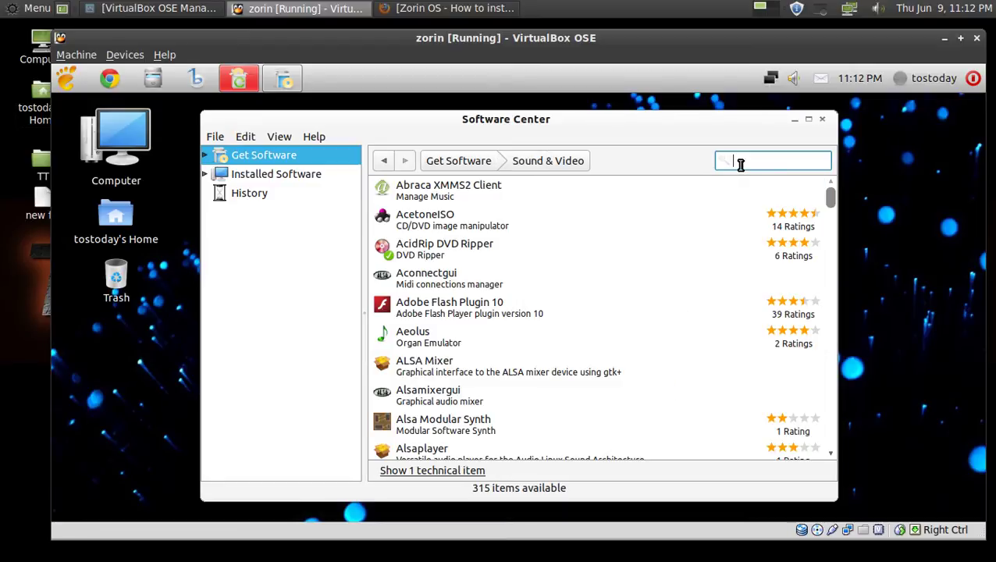
type("mus")
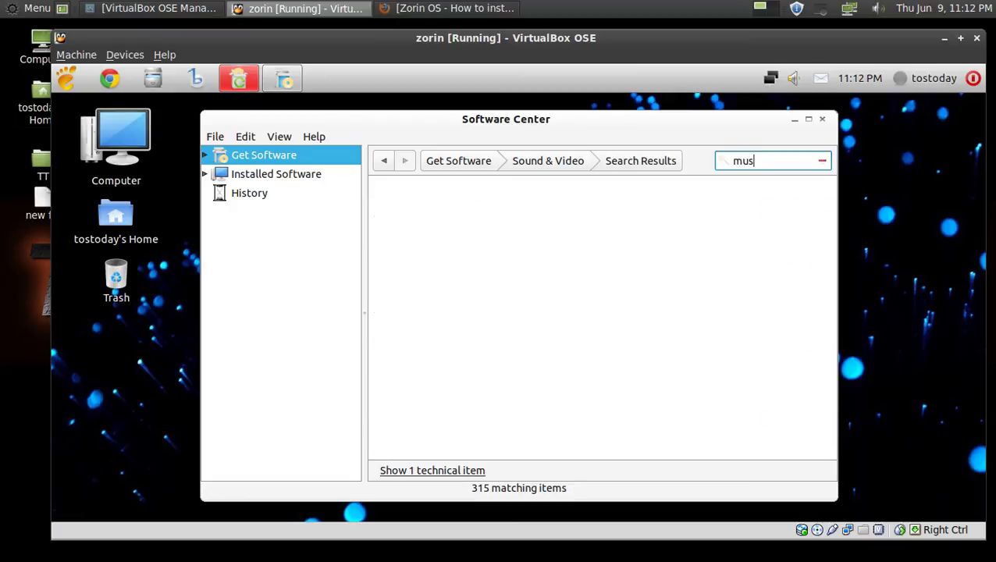
type("i")
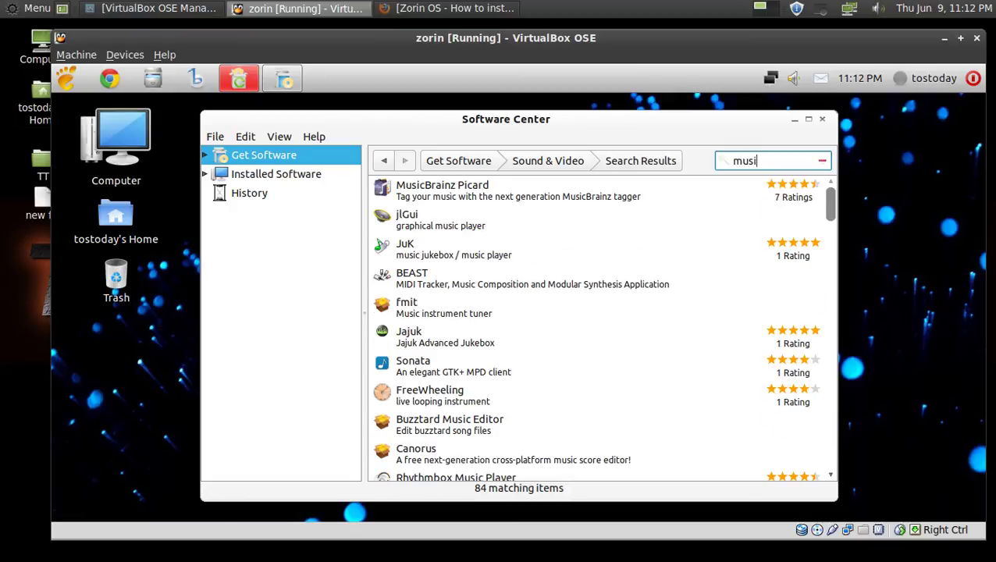
type("c")
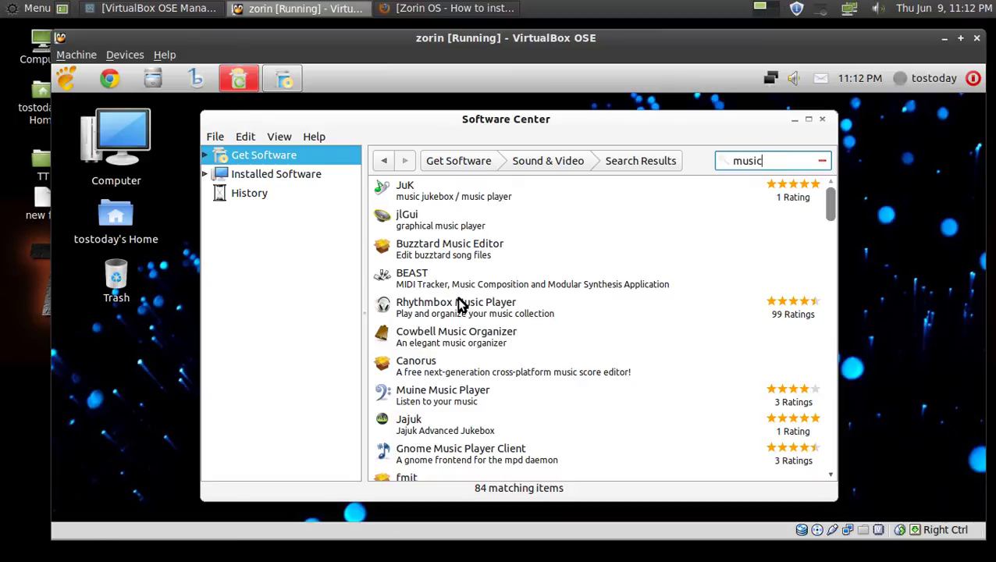
Scroll the 84 music results and expand Quod Libet's entry to reveal its Install button.
scroll(460, 312, "down", 5)
scroll(462, 320, "down", 3)
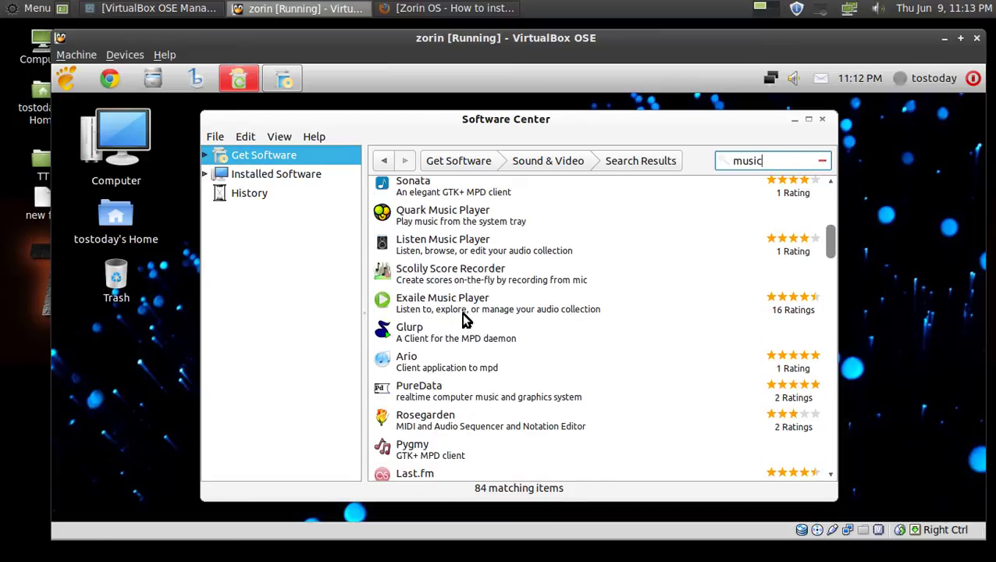
scroll(463, 320, "down", 3)
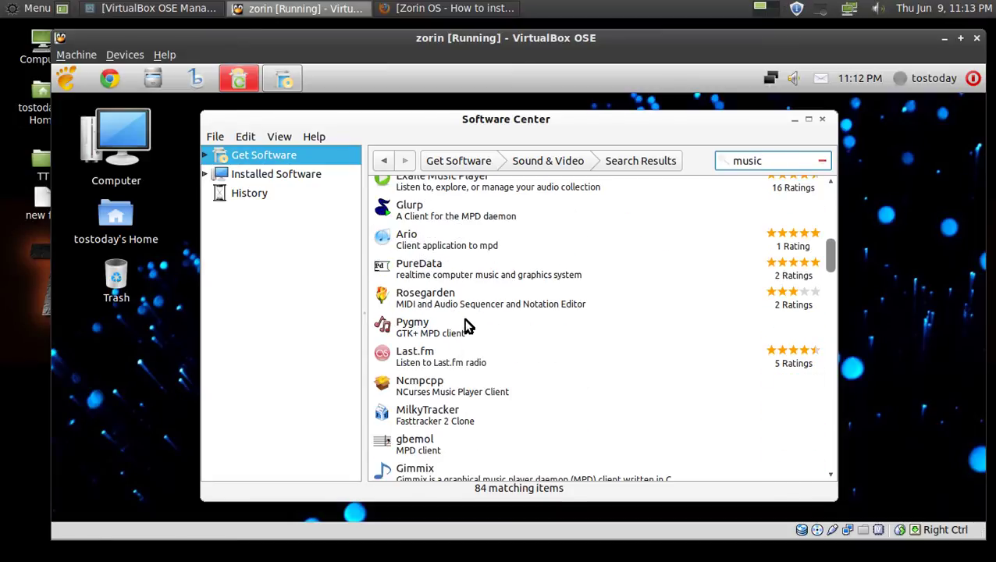
scroll(466, 326, "down", 5)
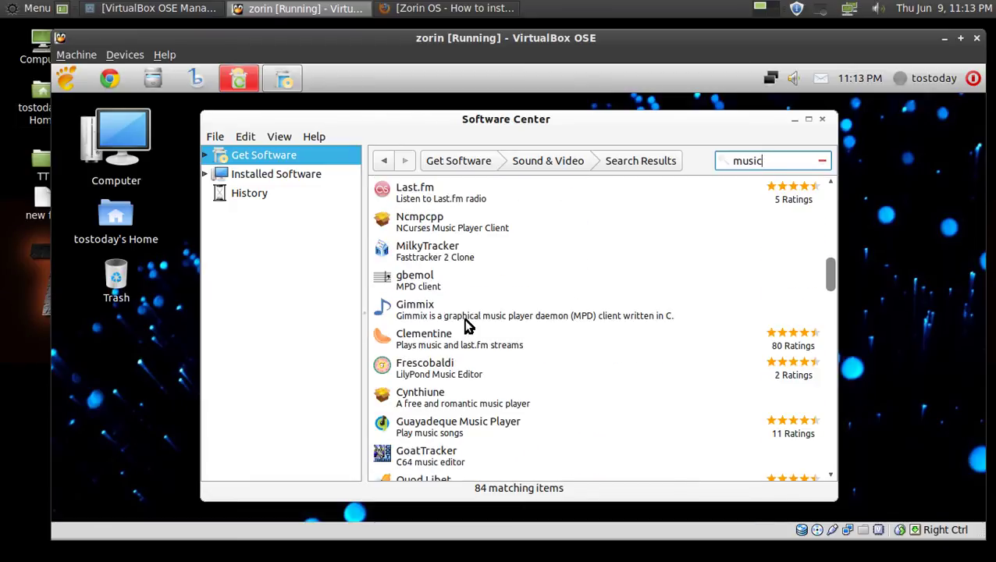
scroll(466, 326, "down", 3)
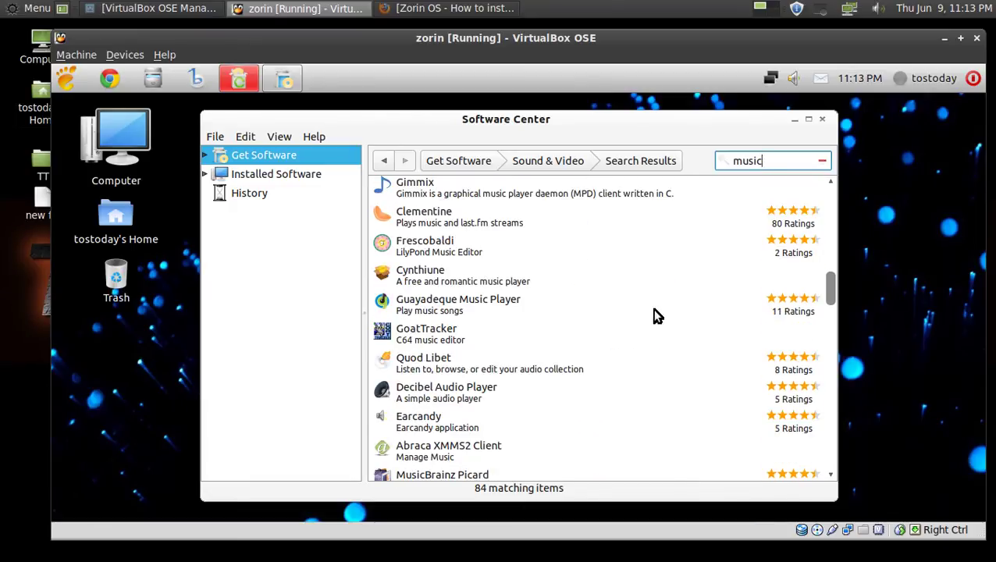
left_click(469, 368)
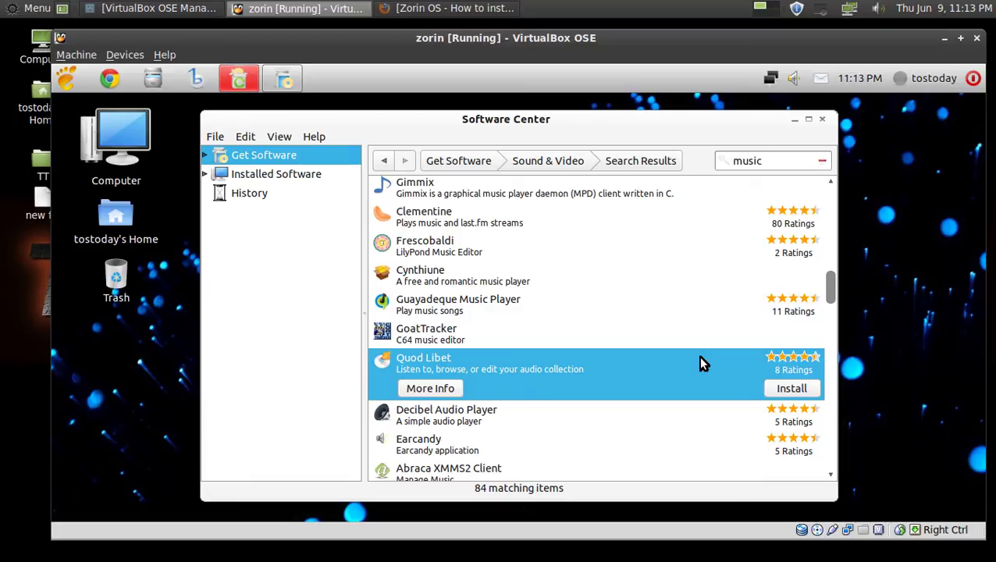
Start installing Quod Libet, cancel at the password prompt, then close the Software Center.
left_click(792, 394)
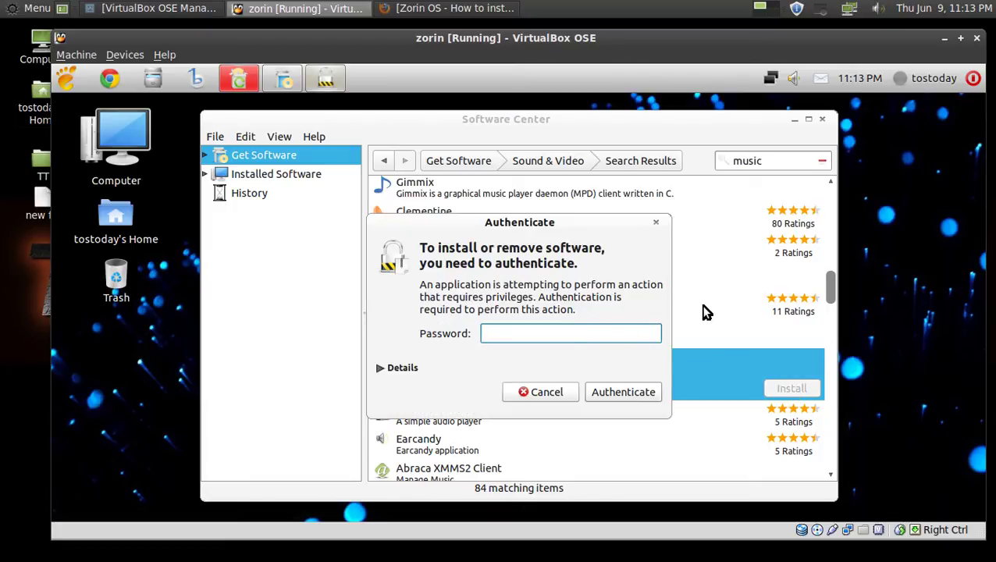
left_click(545, 393)
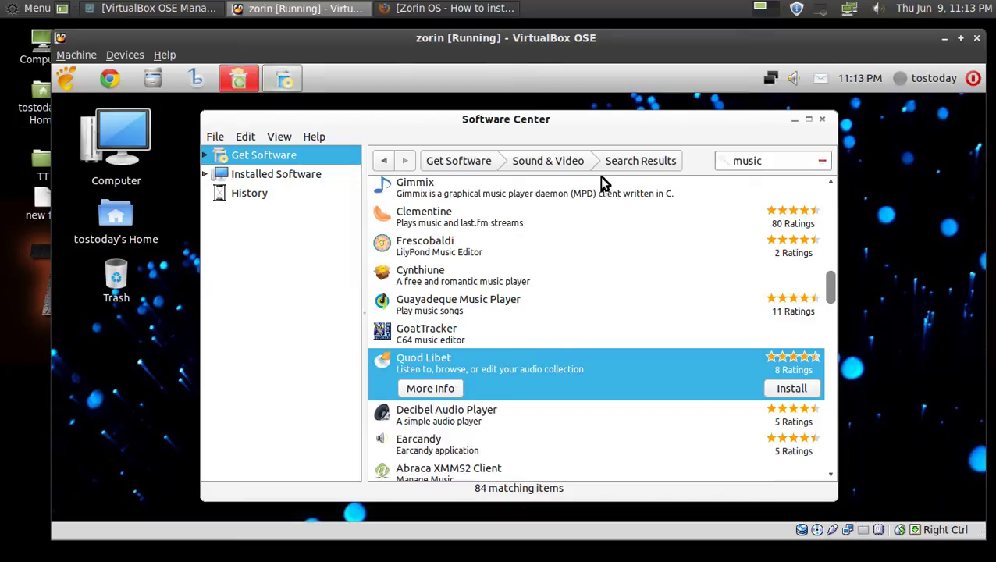
left_click(68, 84)
left_click(131, 312)
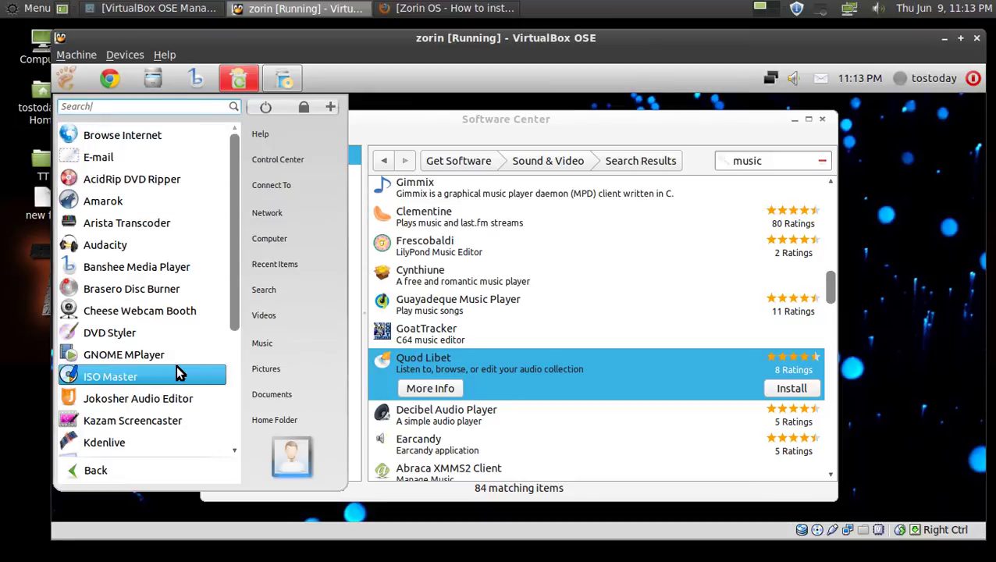
left_click(732, 134)
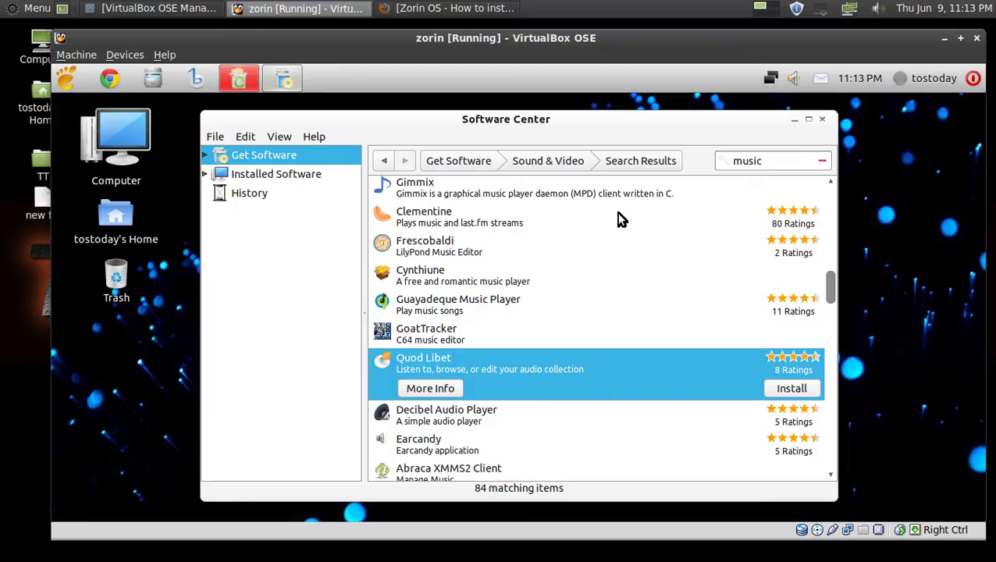
left_click(822, 118)
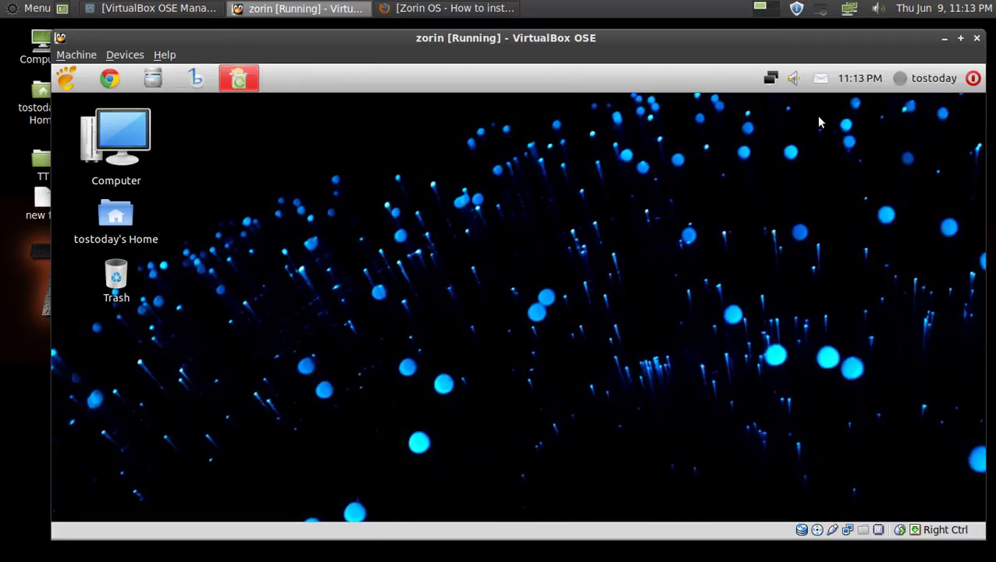
left_click(63, 82)
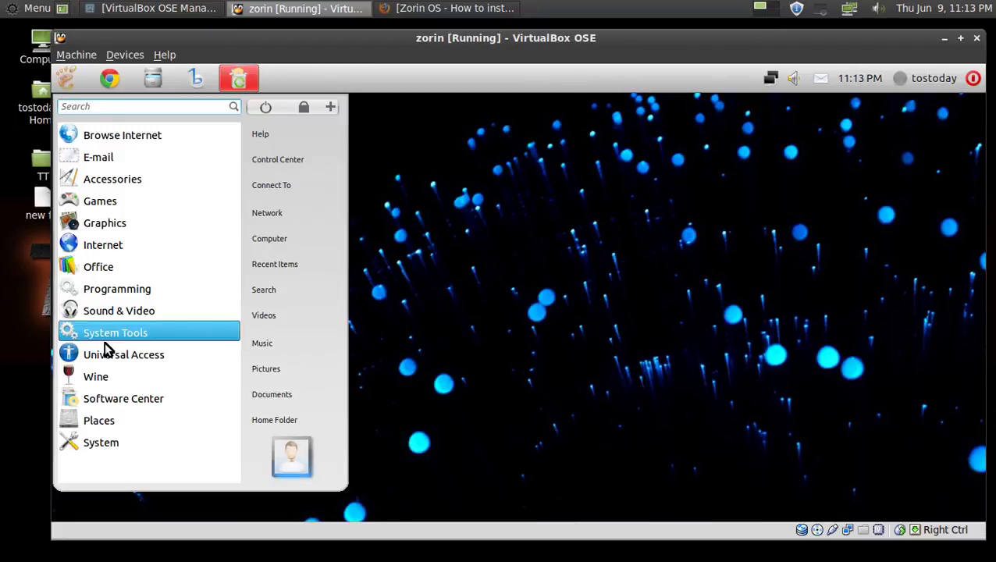
Look through the Wine and Places categories of the Zorin menu.
left_click(107, 378)
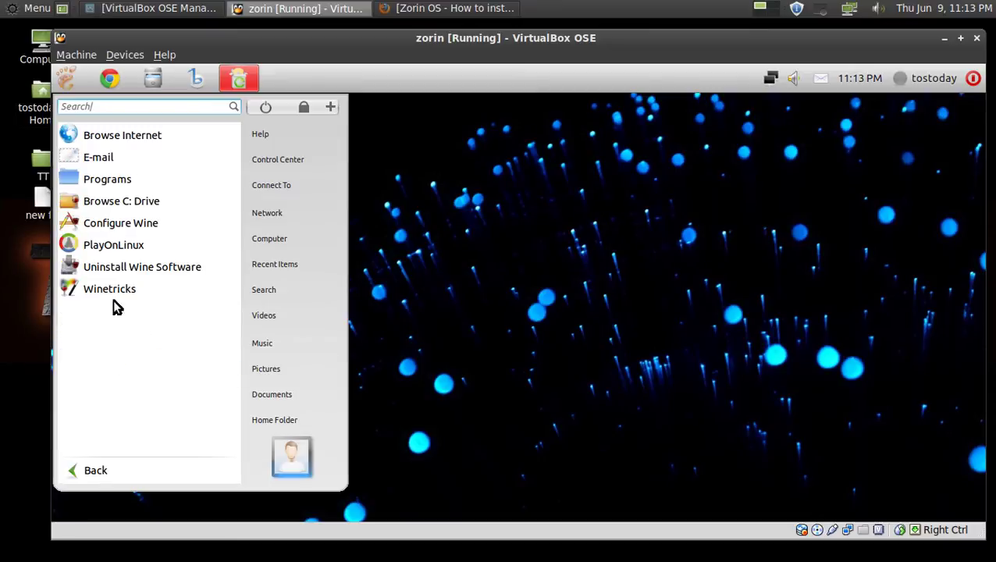
left_click(95, 470)
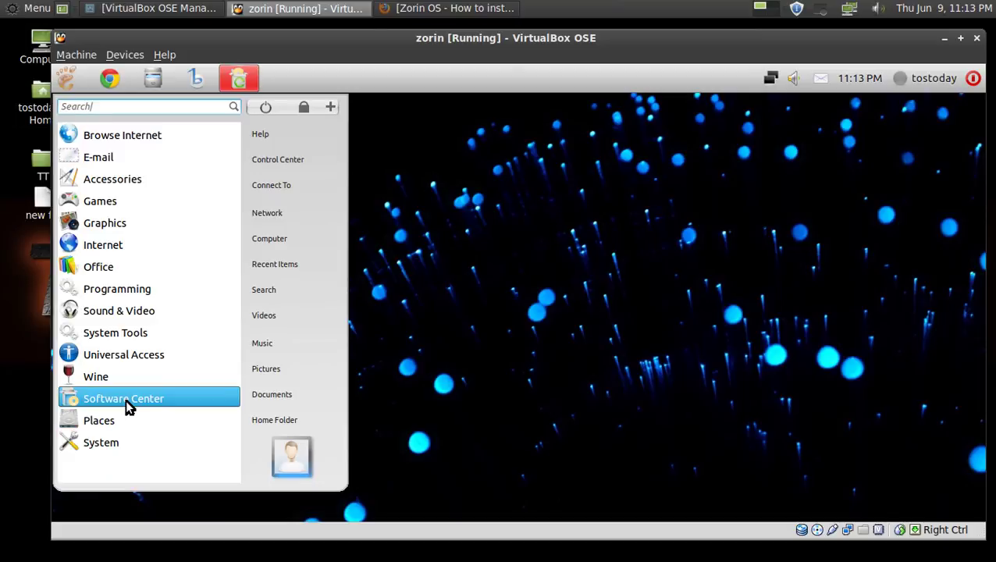
left_click(122, 423)
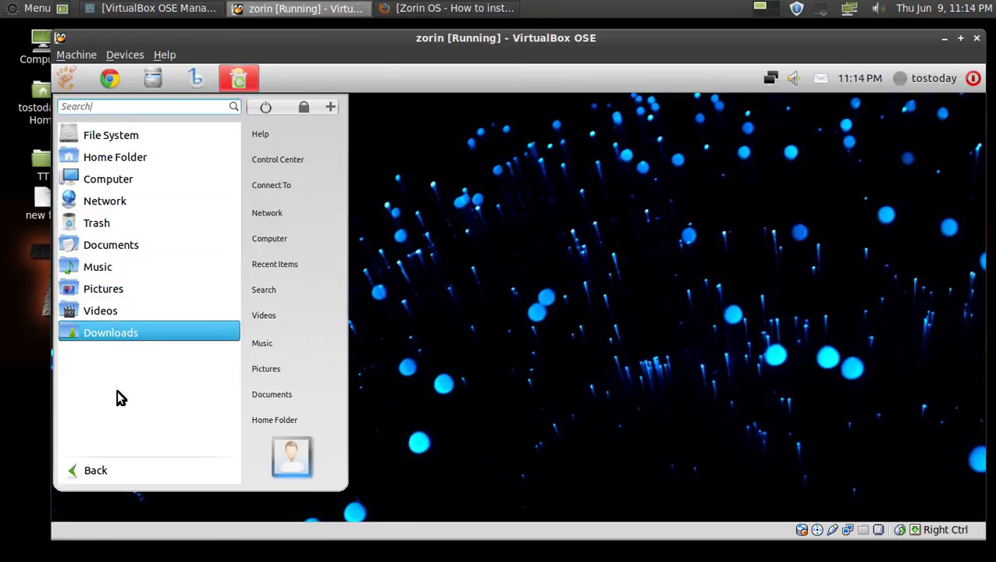
left_click(98, 472)
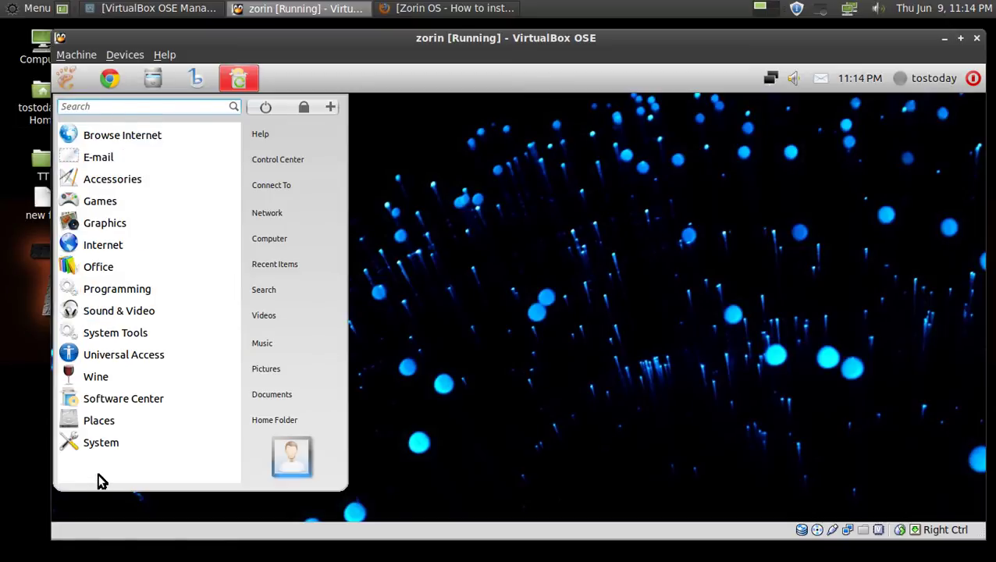
Open System > Preferences, scroll the list and launch Appearance preferences.
left_click(100, 446)
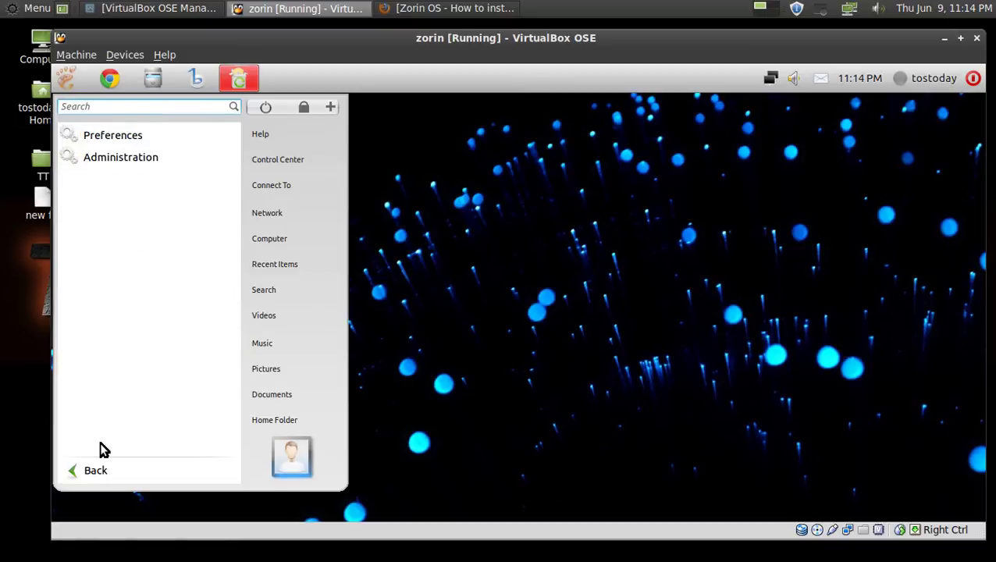
left_click(126, 135)
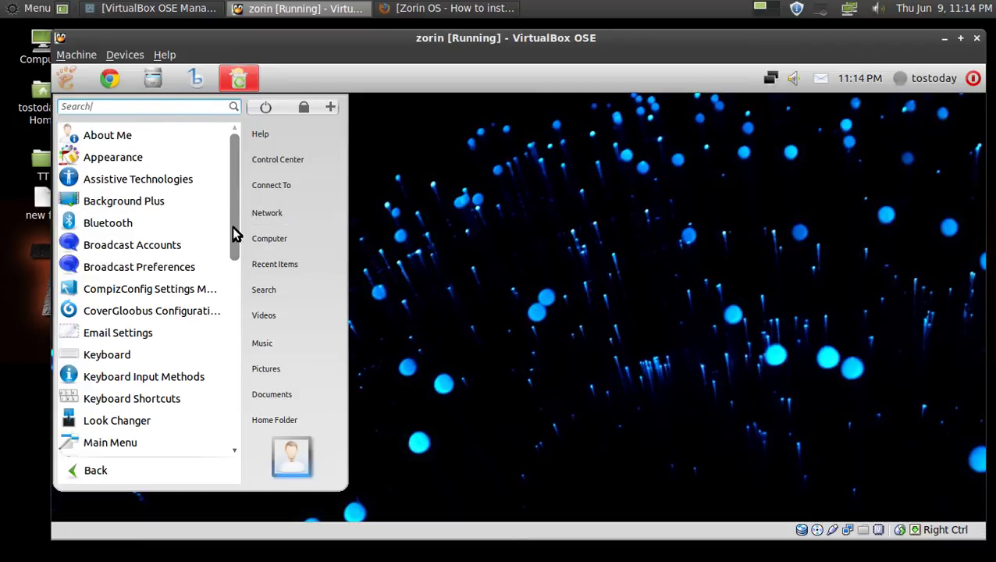
left_click_drag(234, 228, 238, 188)
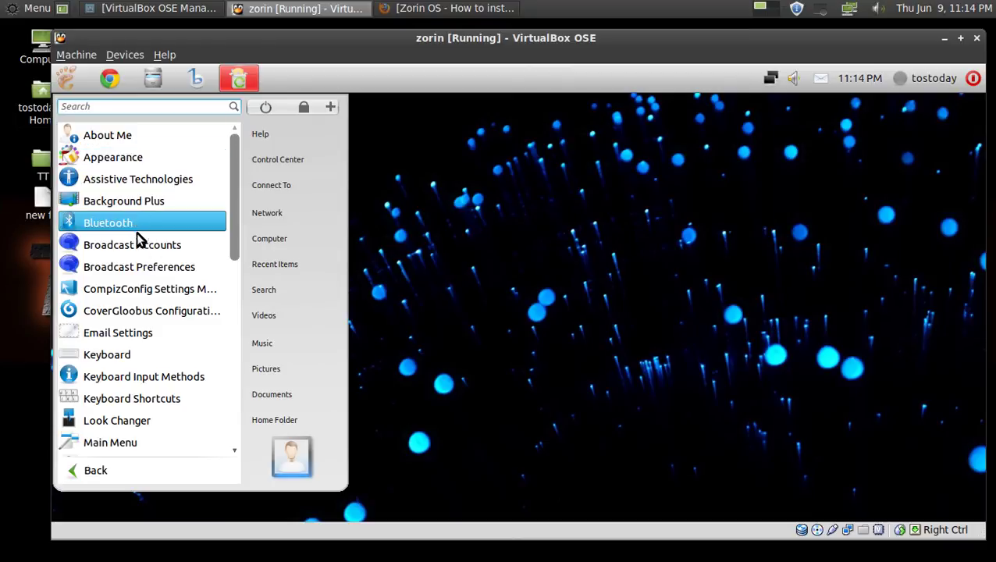
scroll(146, 373, "down", 7)
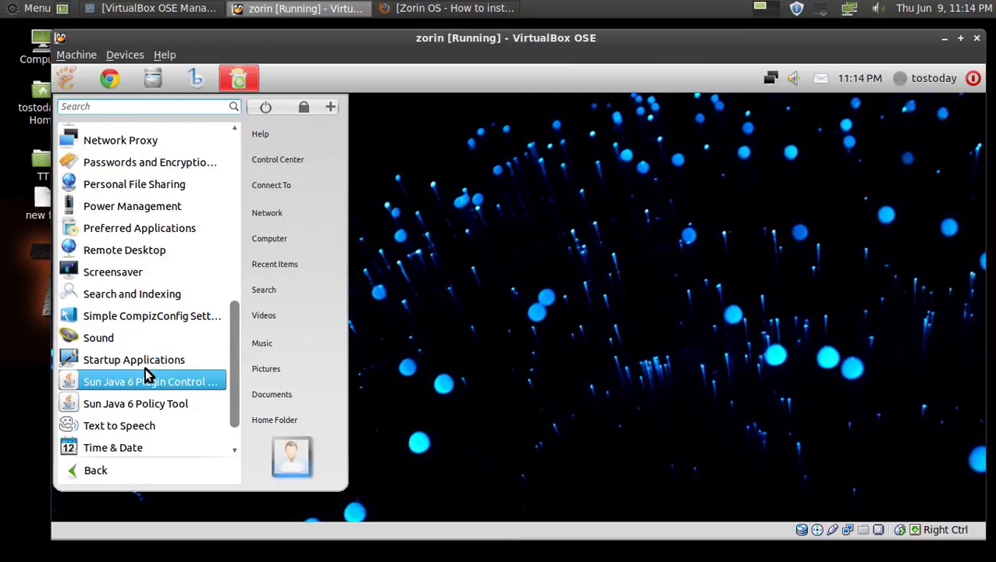
scroll(145, 373, "up", 3)
scroll(146, 373, "up", 3)
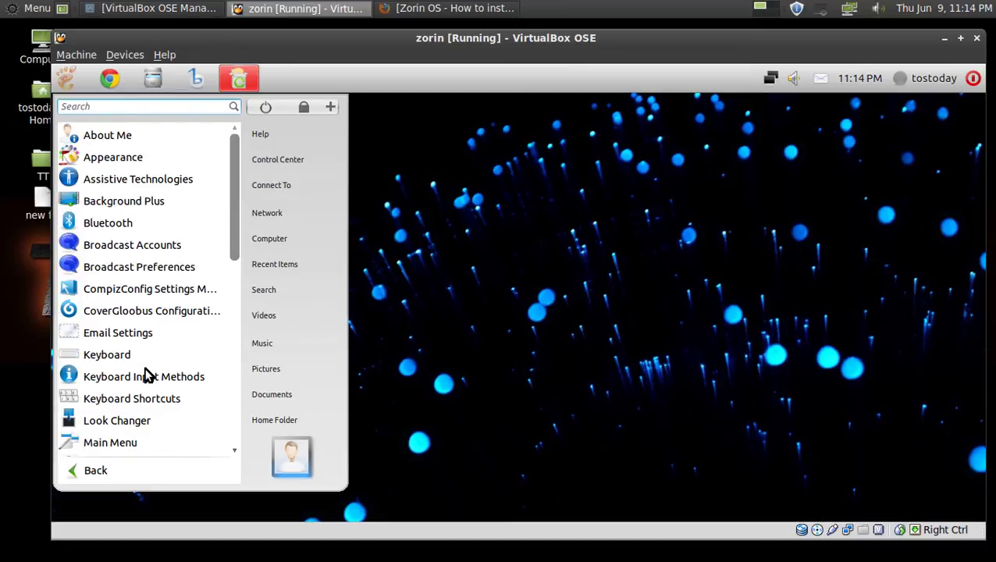
left_click(141, 163)
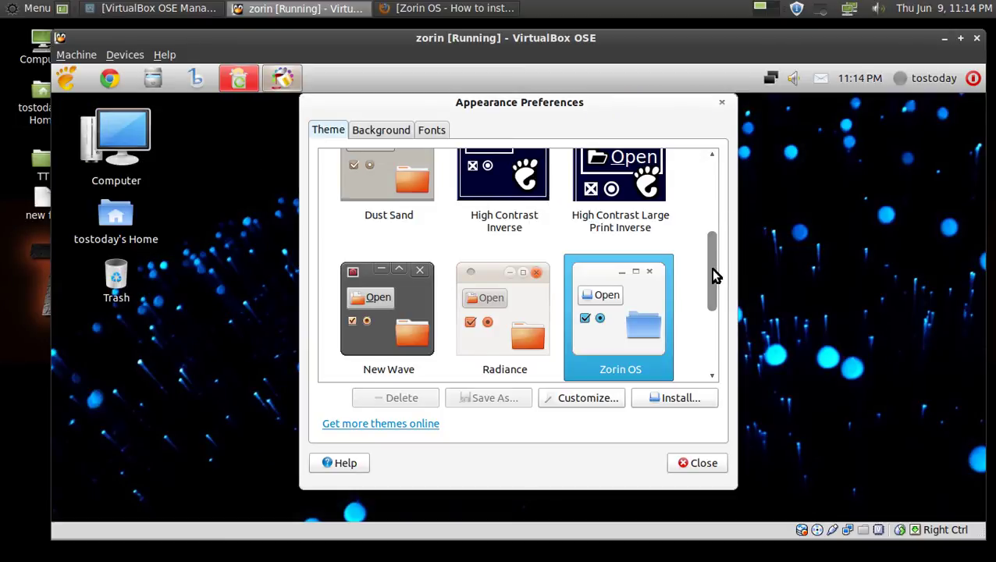
Apply the Ambiance theme in Appearance Preferences, close the dialog, and reopen the Zorin menu.
left_click_drag(714, 270, 734, 123)
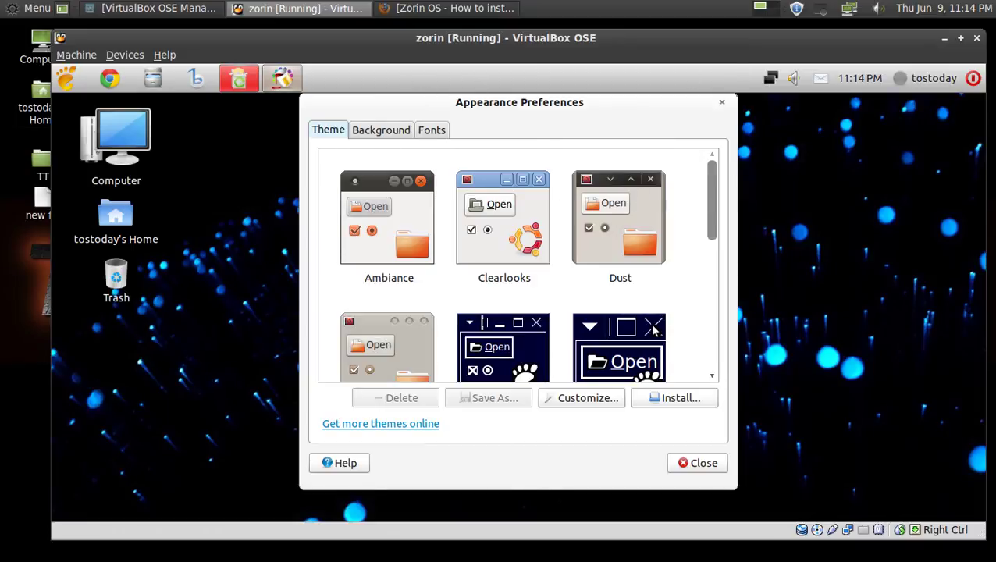
left_click(401, 222)
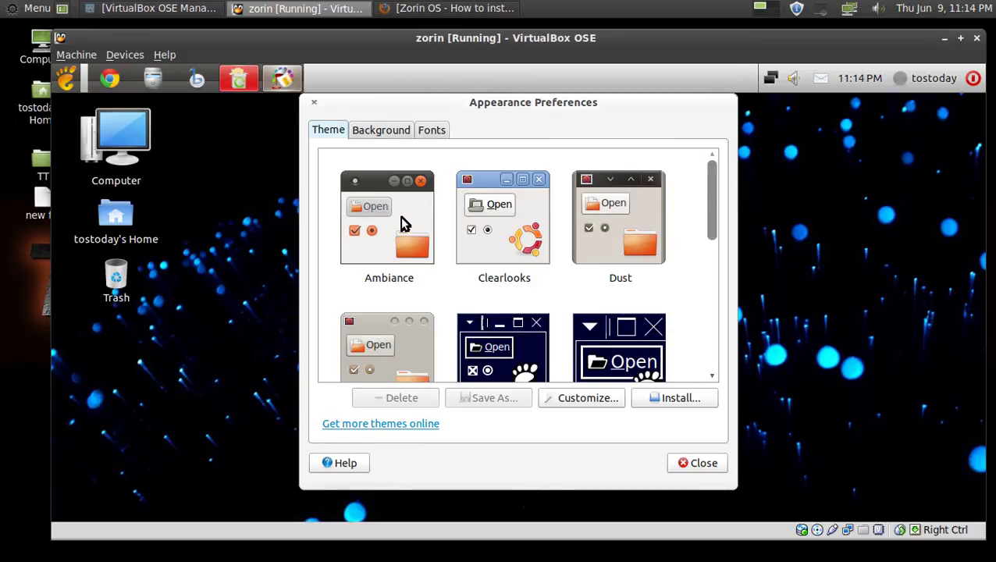
left_click(703, 473)
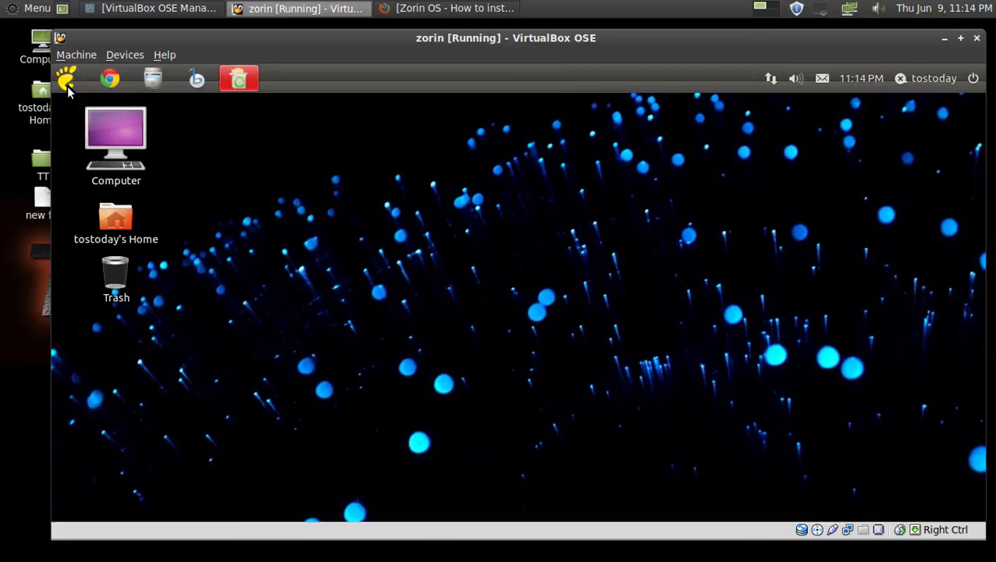
left_click(67, 86)
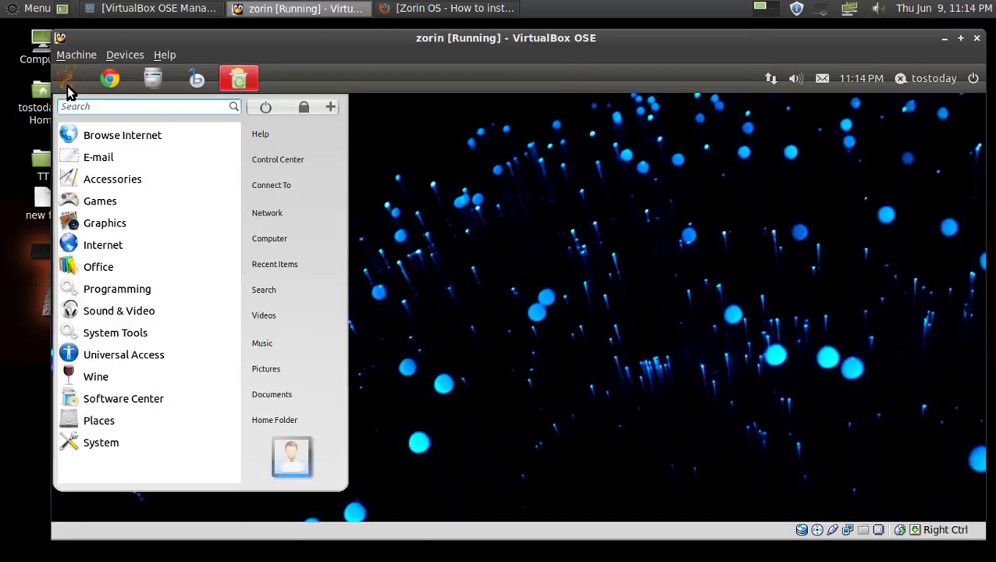
Open the System > Preferences list, scroll it, and return to the System categories.
left_click(115, 442)
left_click(103, 136)
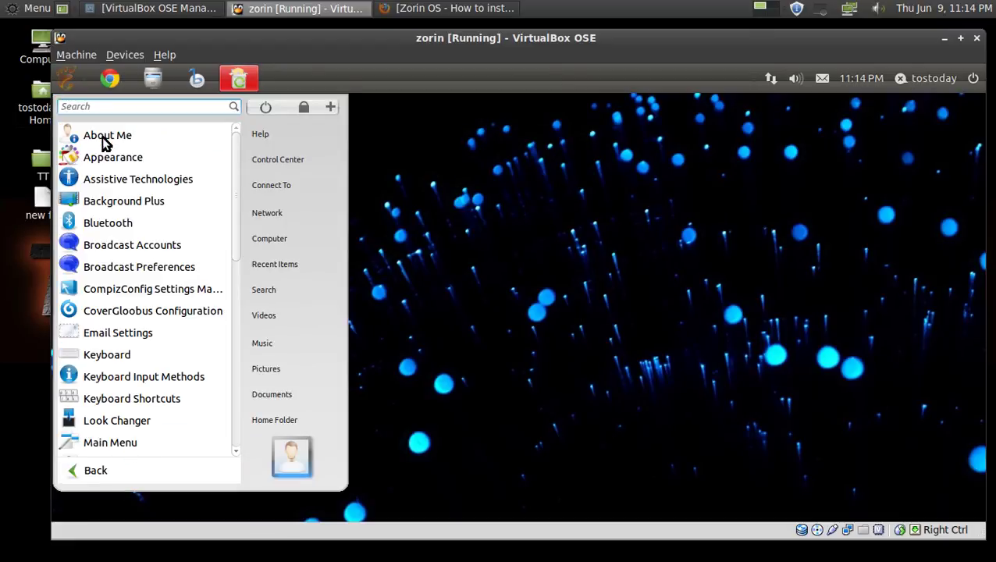
scroll(173, 349, "down", 3)
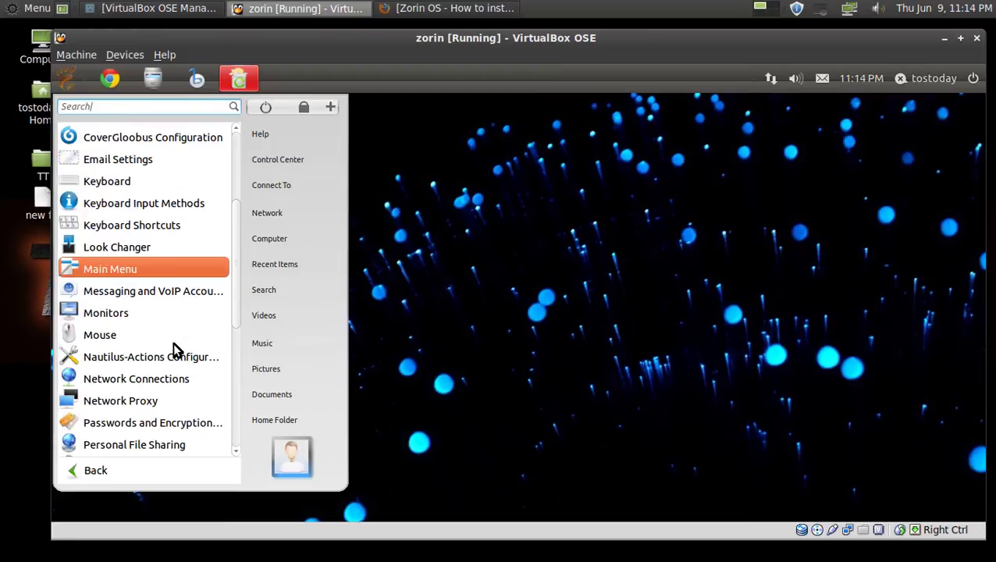
left_click(138, 470)
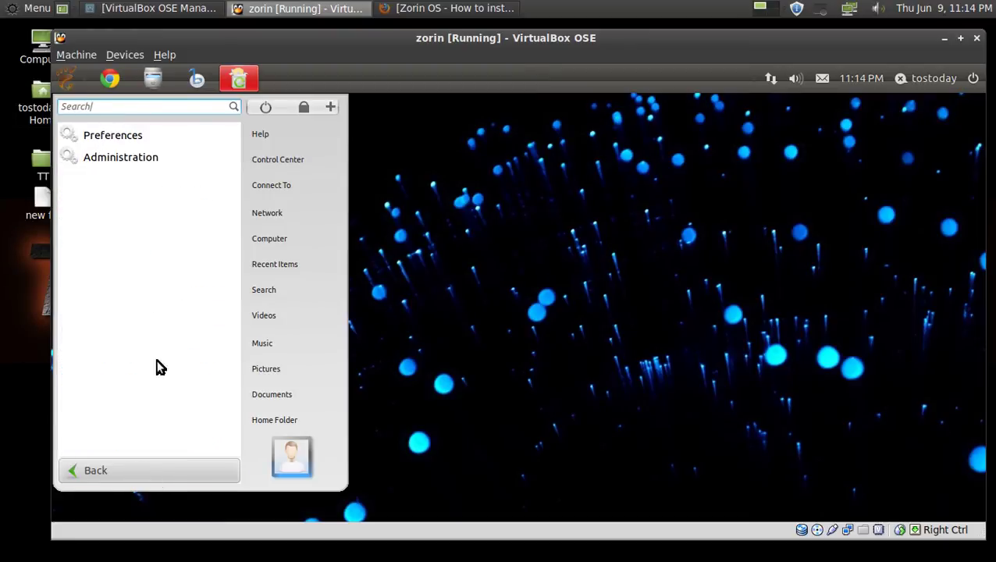
Launch System Monitor from Administration, check resources (302.5 of 1001.2 MiB memory), then close it.
left_click(114, 160)
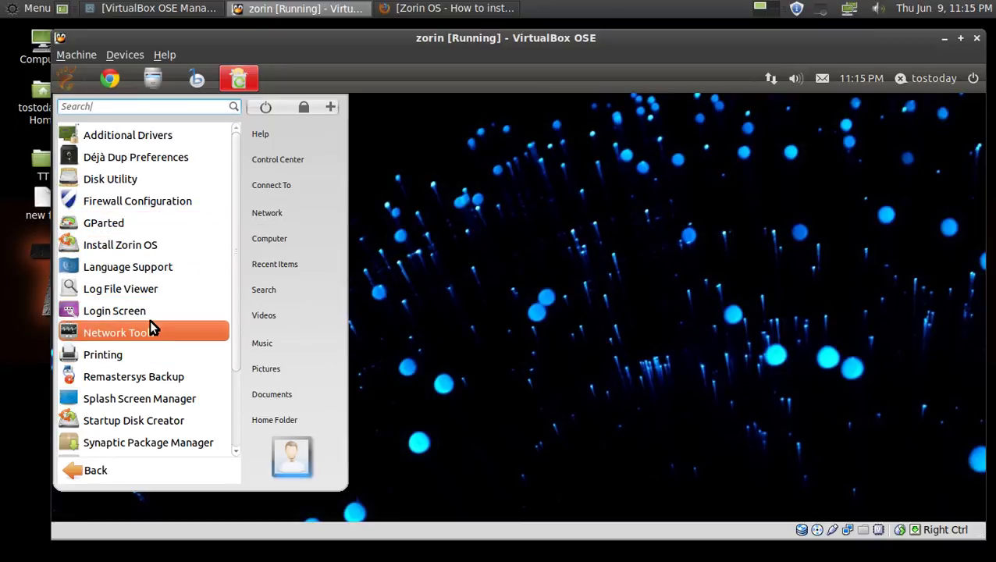
scroll(150, 355, "down", 2)
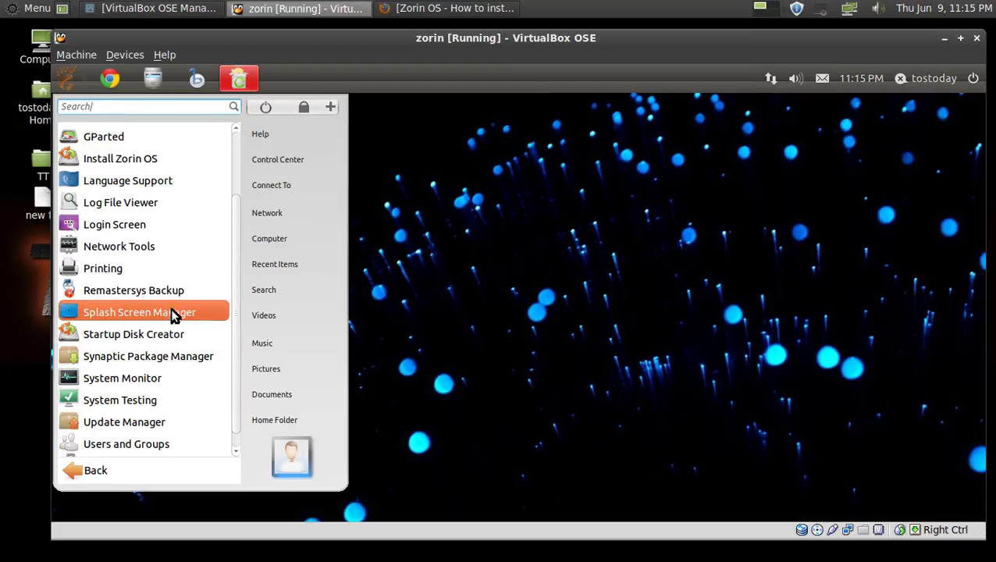
scroll(175, 372, "down", 1)
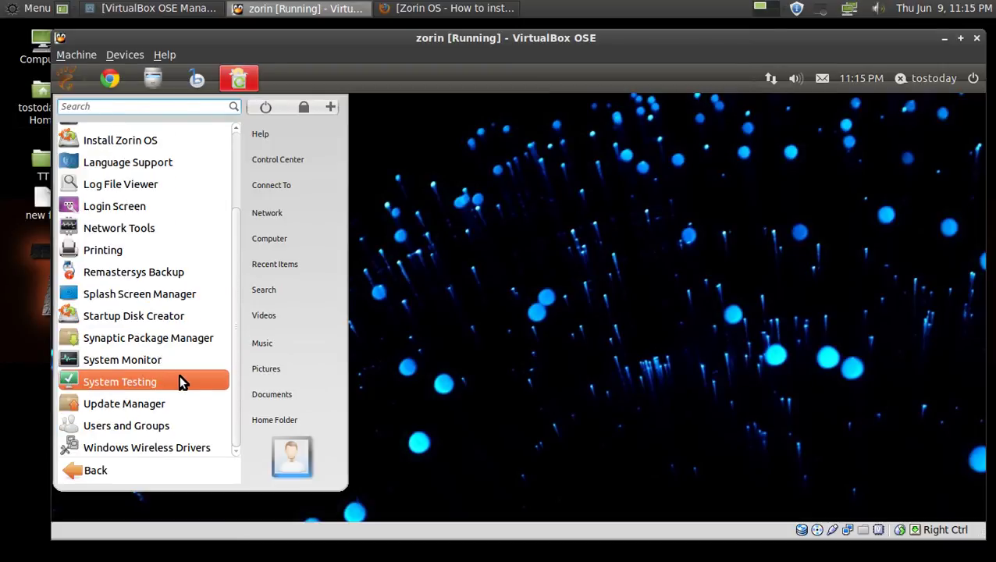
left_click(160, 359)
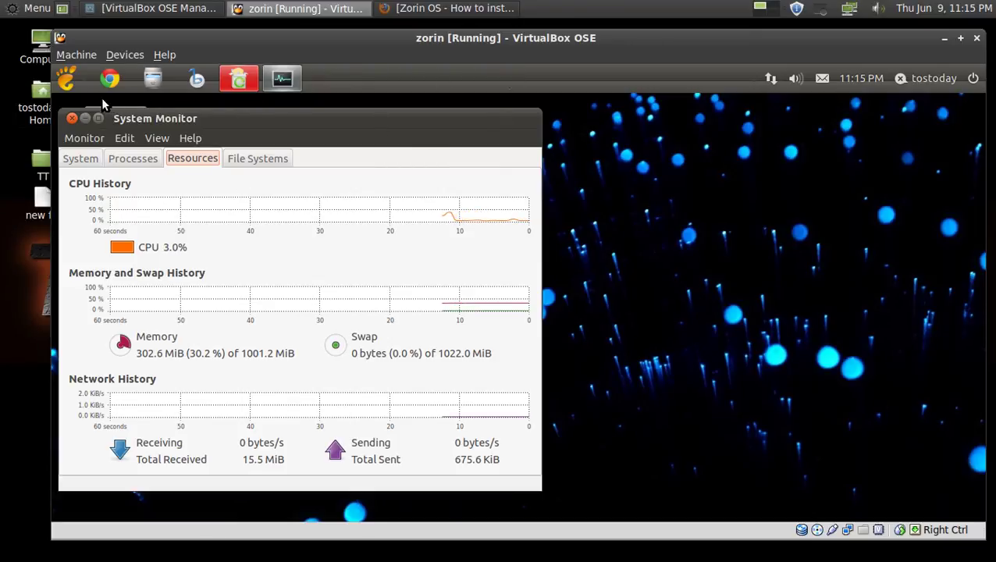
left_click(76, 118)
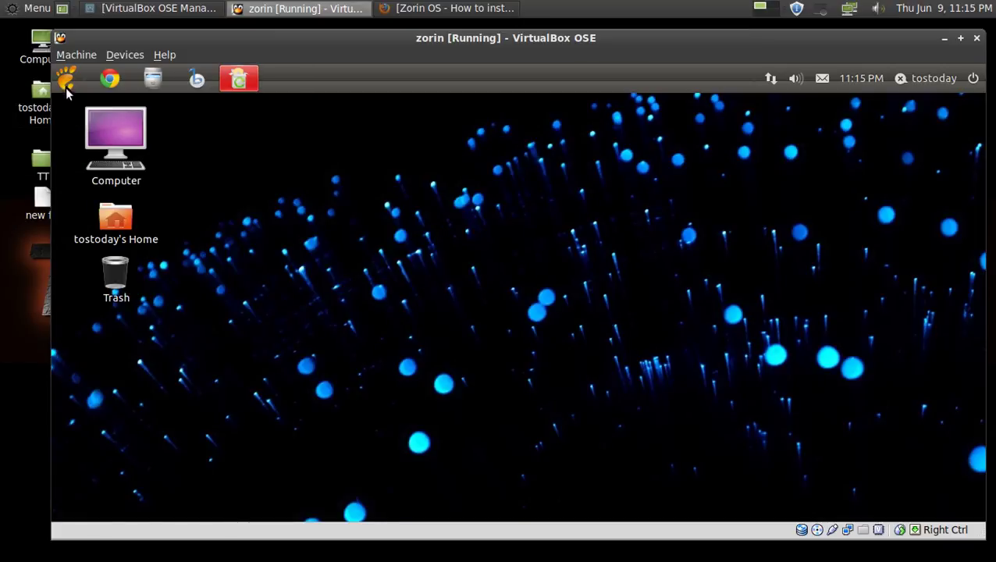
left_click(66, 88)
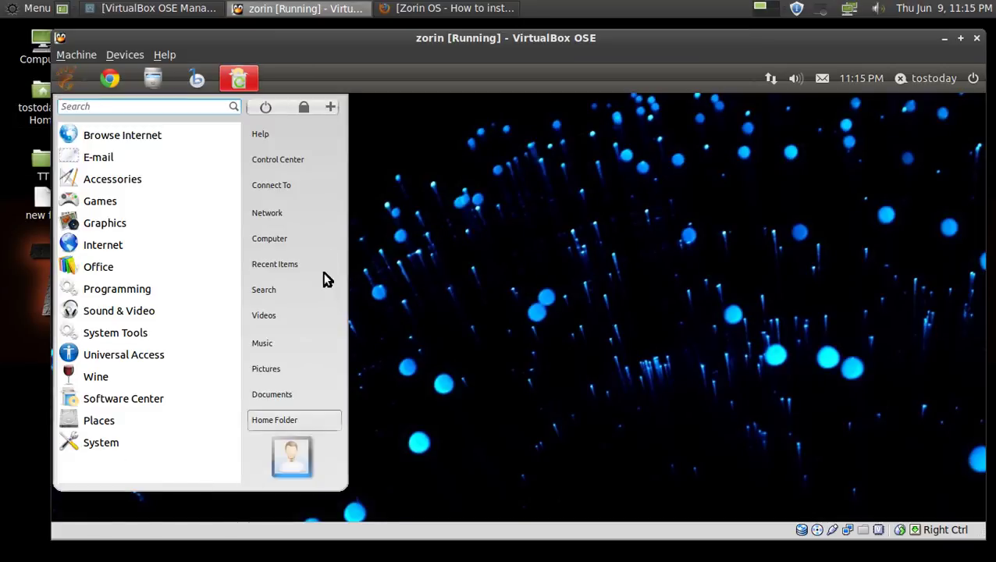
left_click(286, 143)
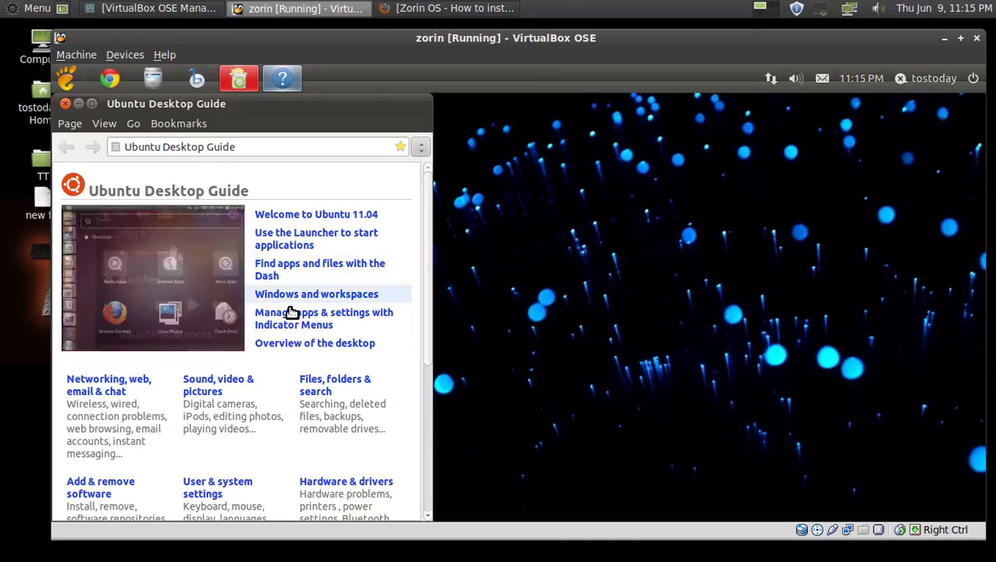
left_click(66, 104)
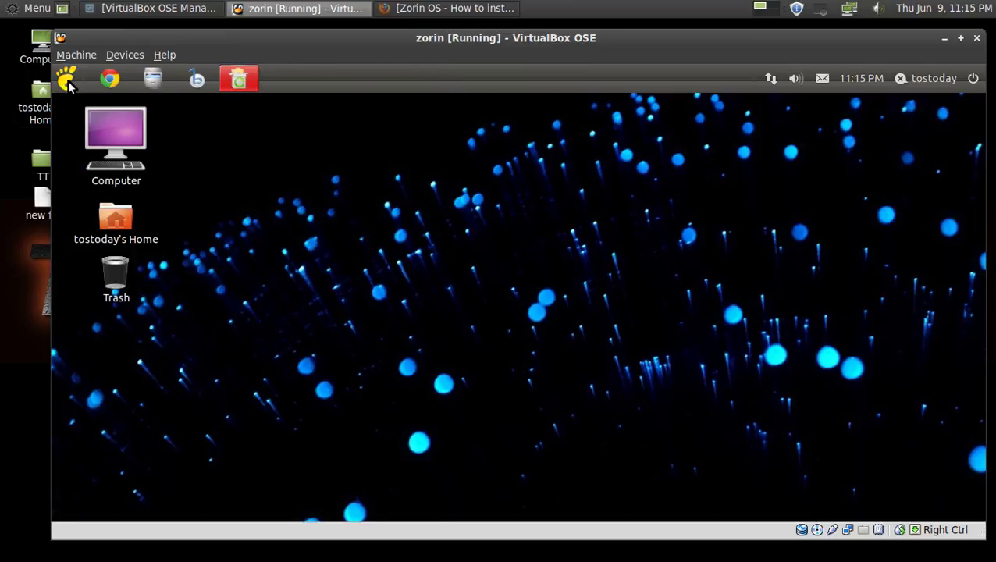
left_click(67, 79)
left_click(264, 162)
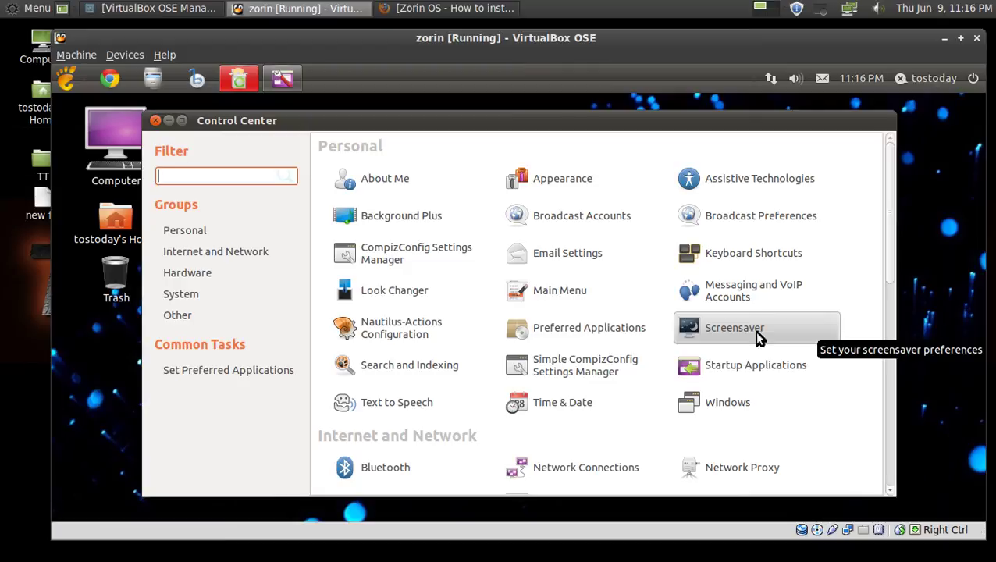
left_click(202, 236)
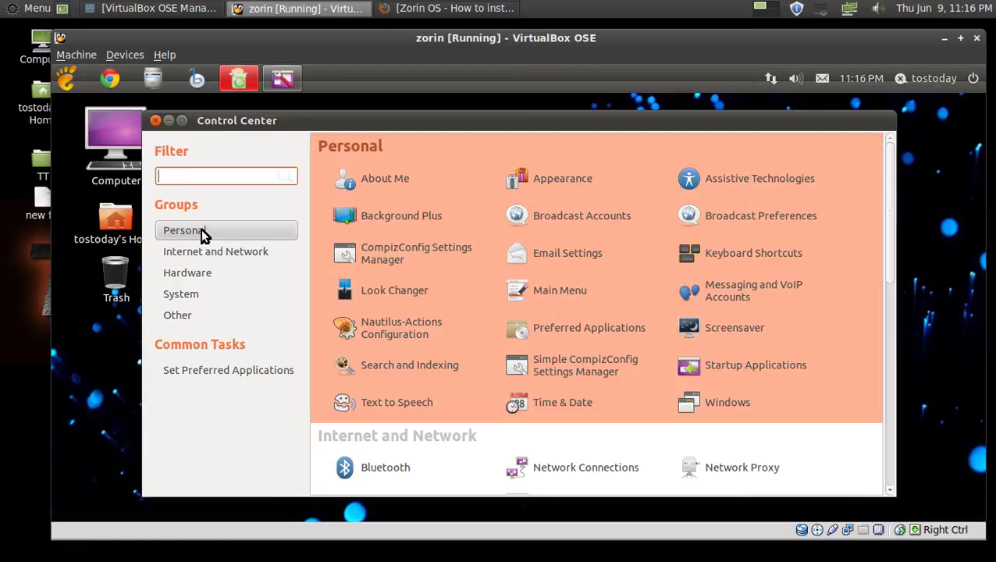
left_click(211, 258)
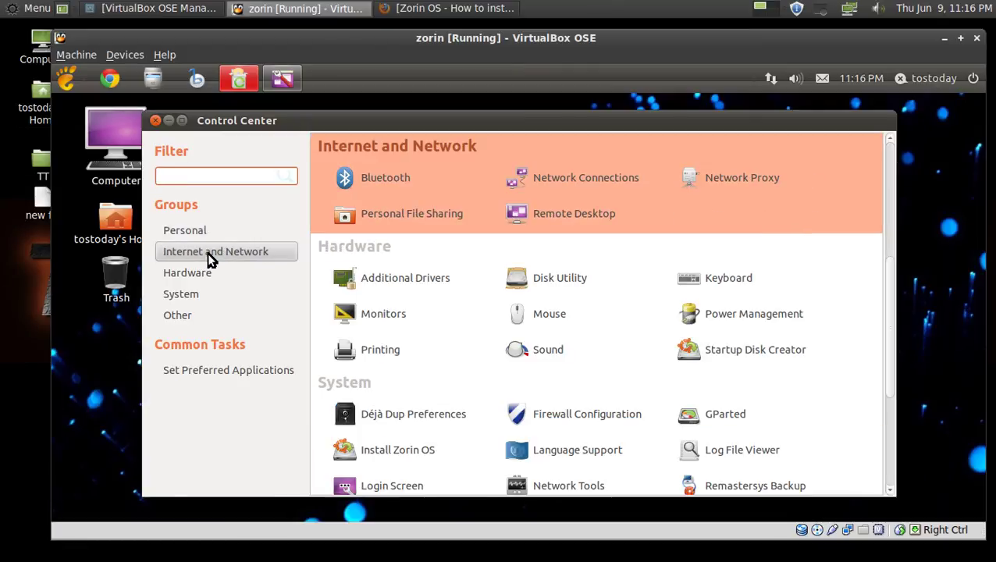
left_click(197, 275)
left_click(196, 293)
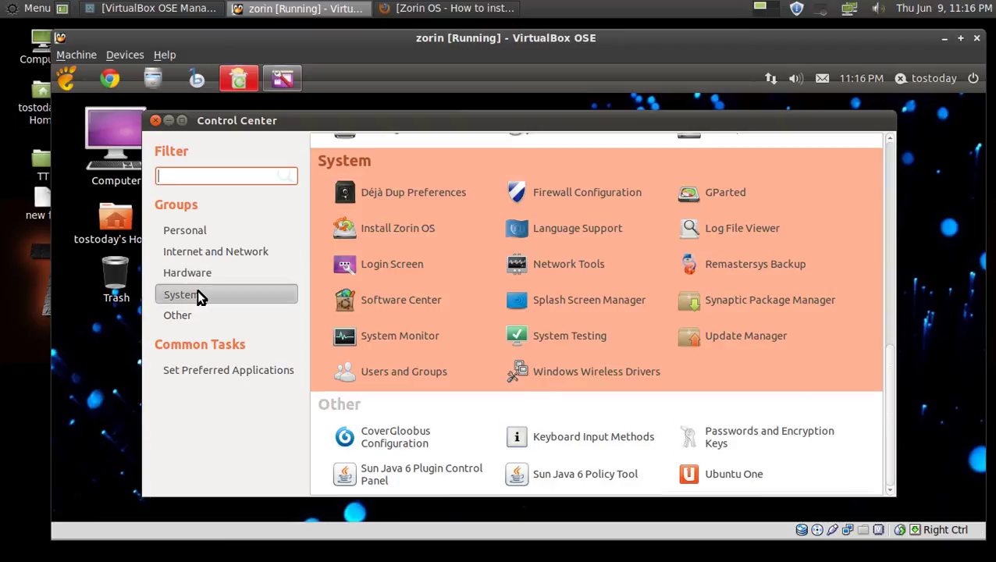
left_click(231, 316)
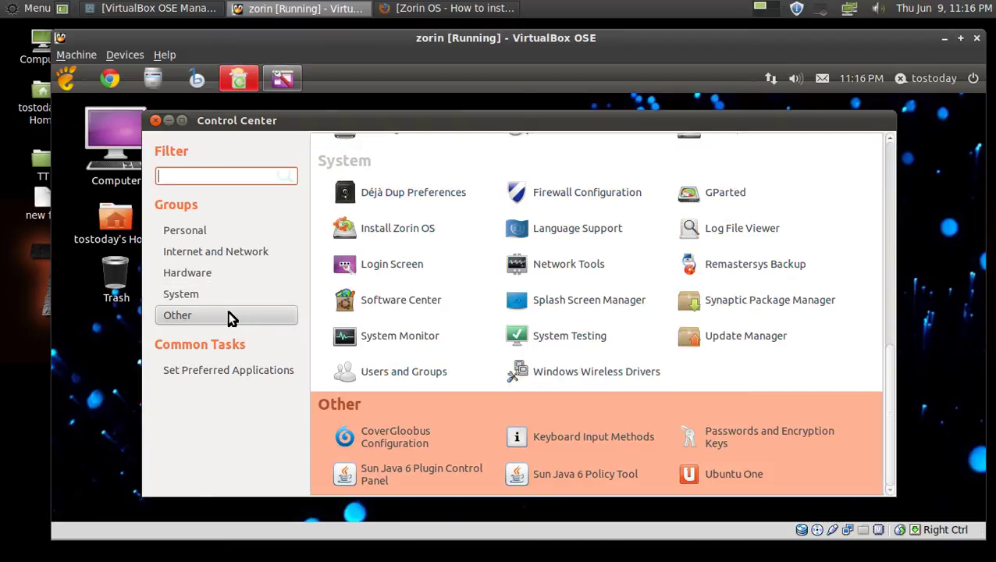
left_click(156, 121)
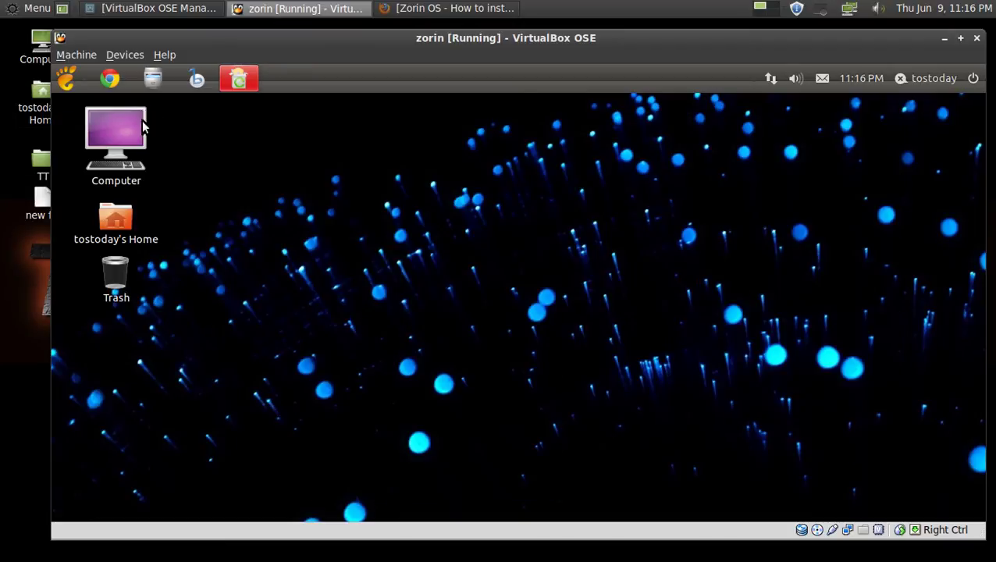
left_click(67, 79)
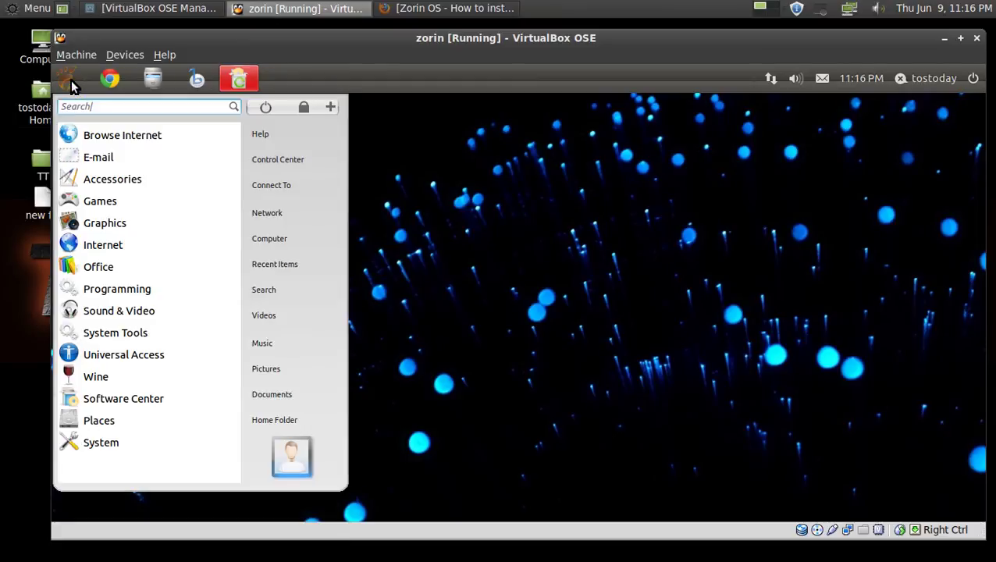
left_click(289, 186)
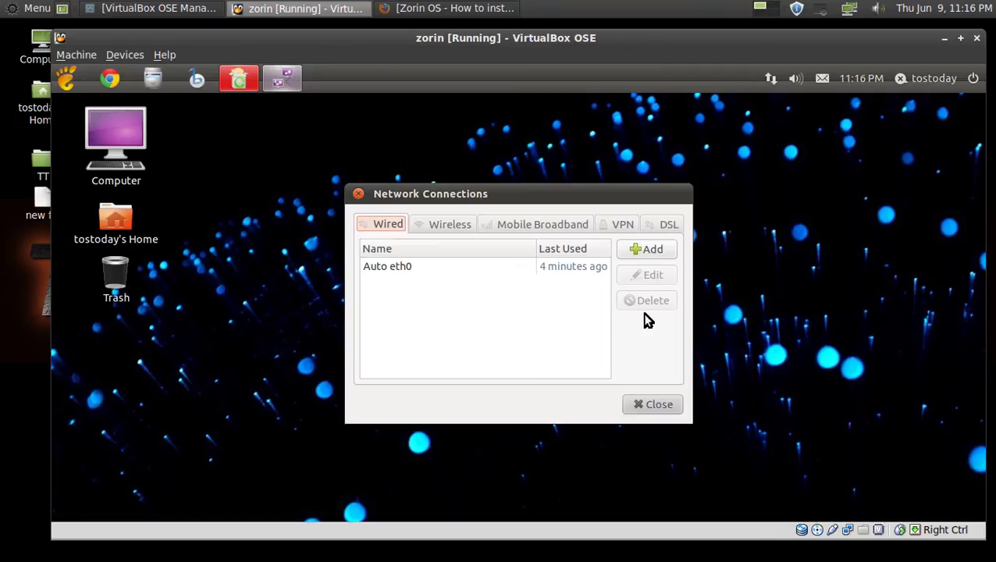
left_click(434, 227)
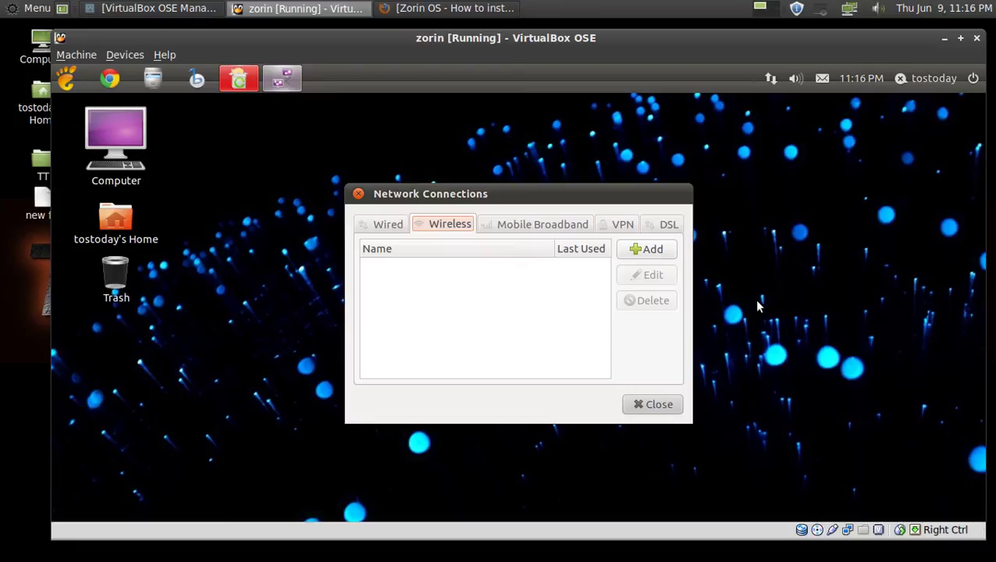
left_click(663, 402)
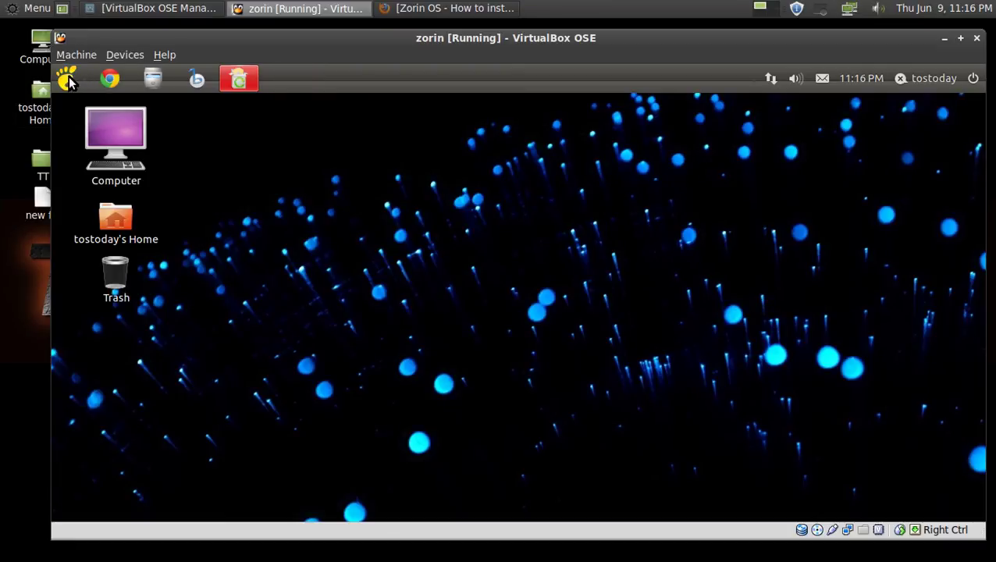
Open the Network and Computer locations from the Zorin menu, closing each window afterwards.
left_click(76, 81)
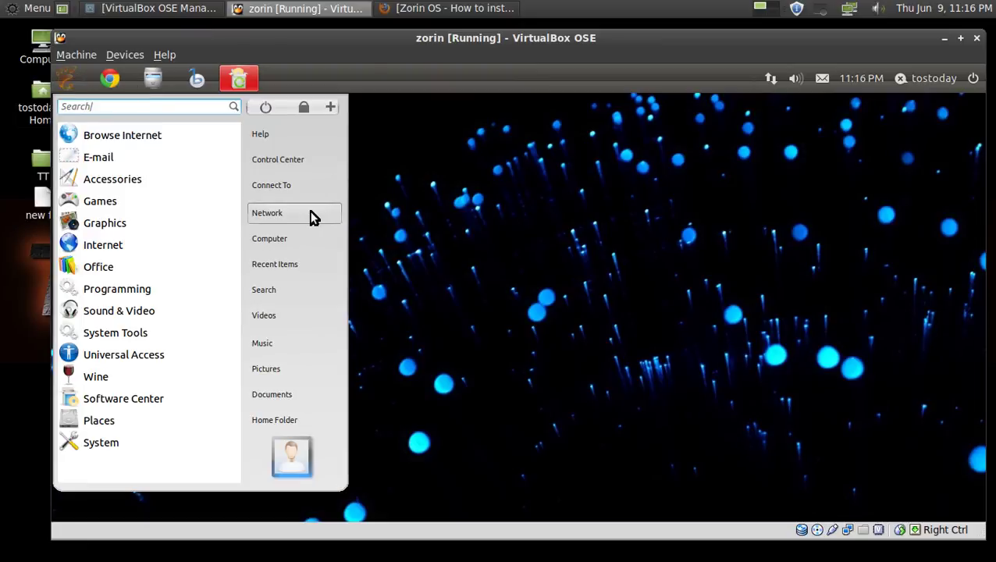
left_click(310, 216)
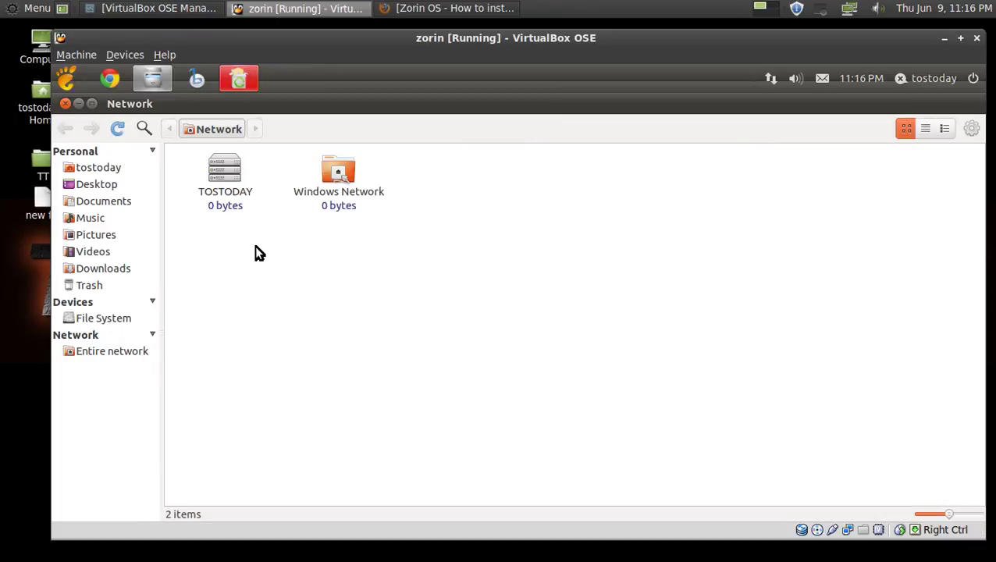
left_click(65, 104)
left_click(66, 81)
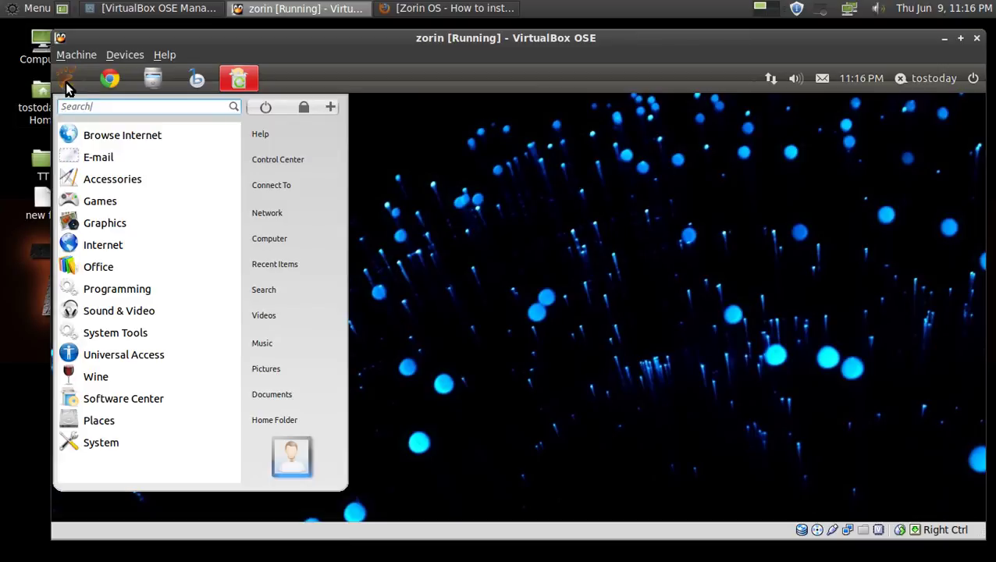
left_click(307, 238)
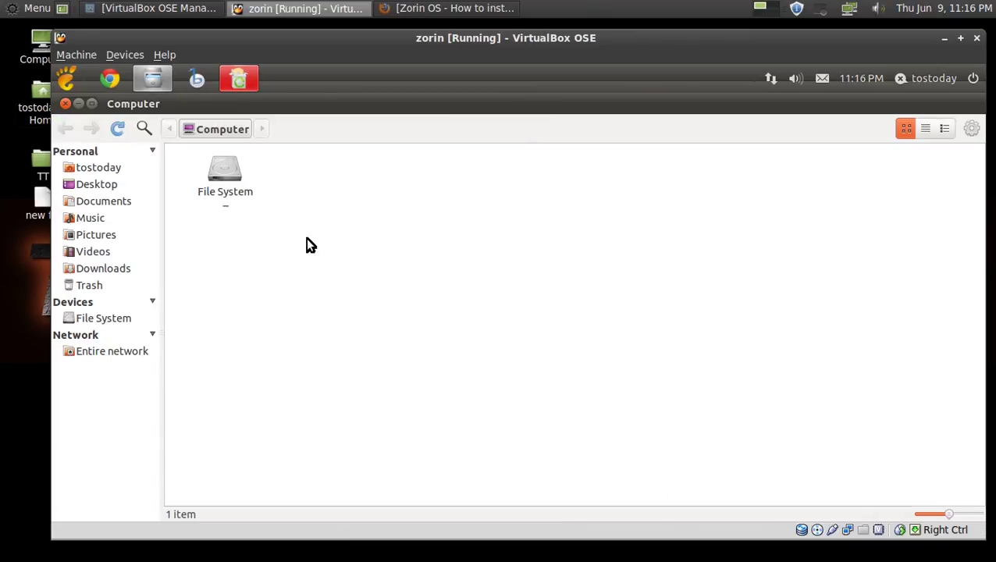
left_click(64, 103)
View the recent items list, then open Search for Files and close it.
left_click(66, 78)
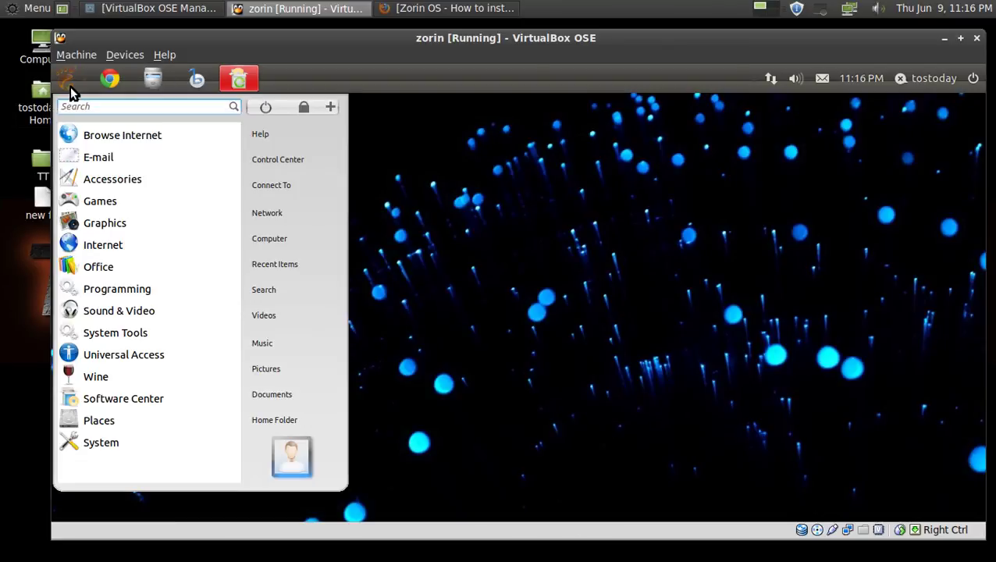
left_click(303, 264)
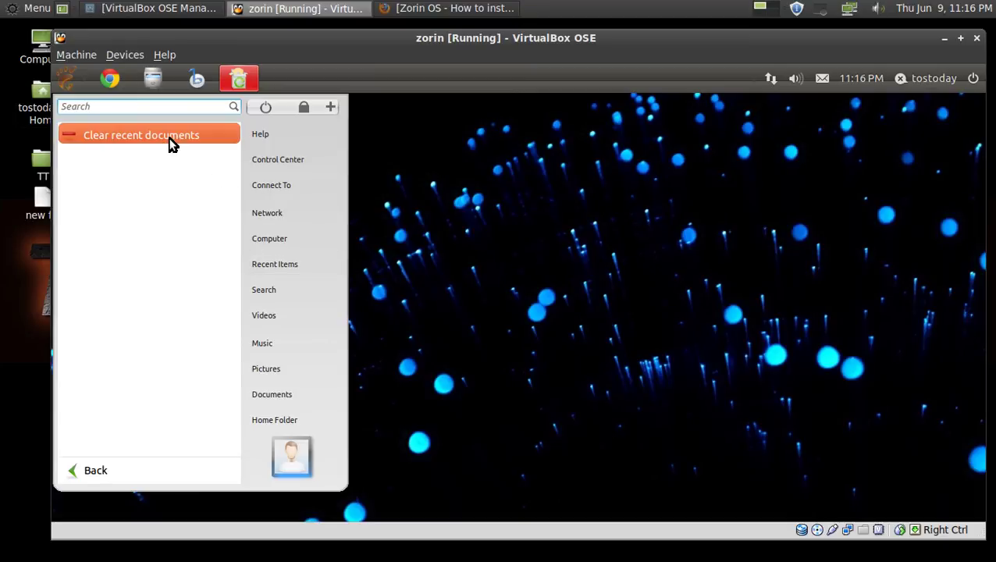
left_click(117, 478)
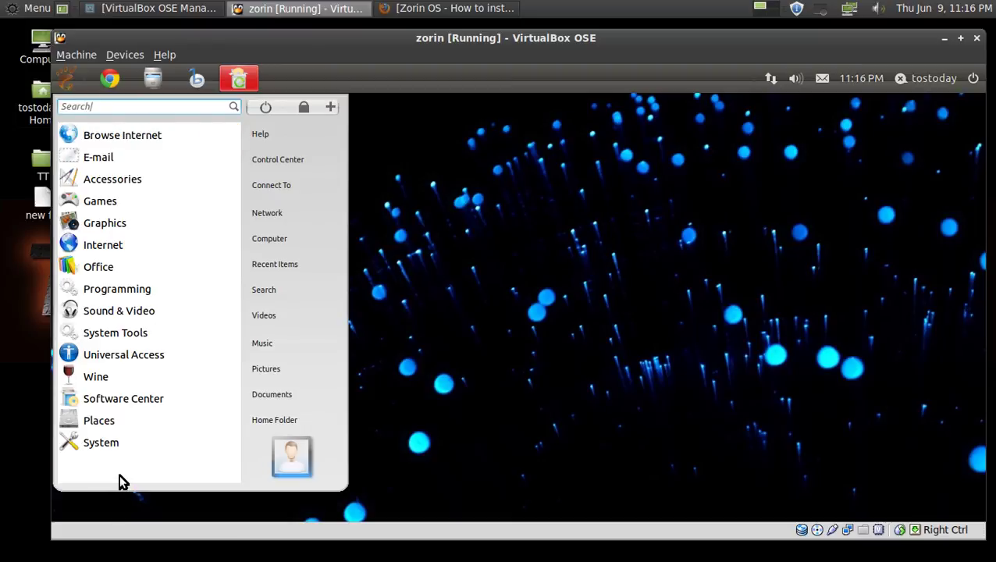
left_click(270, 291)
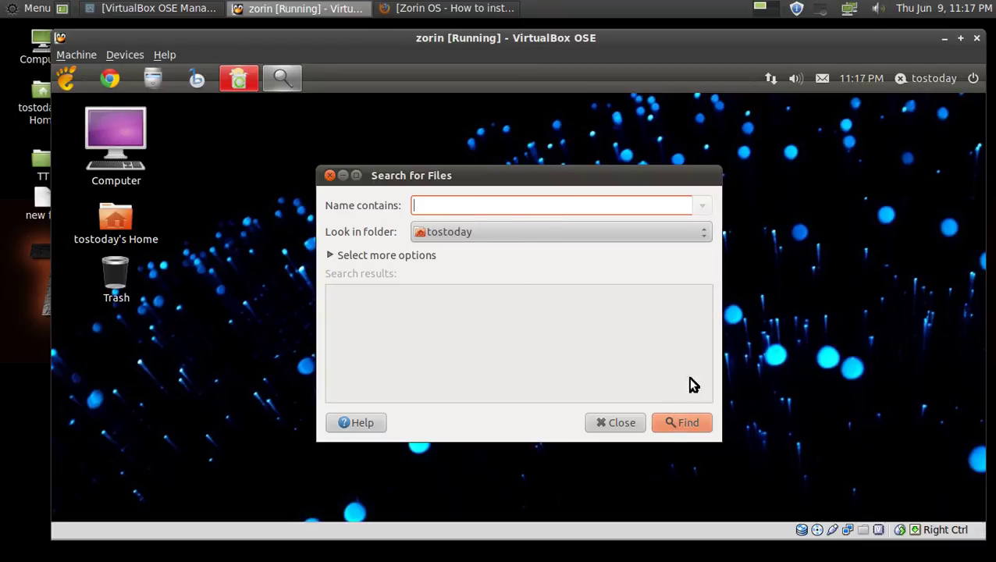
left_click(629, 423)
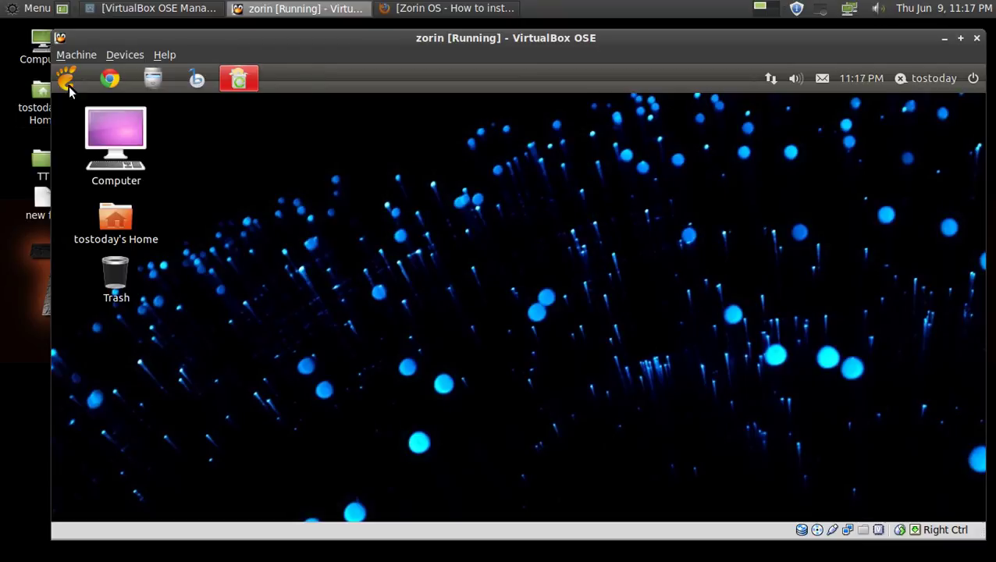
Open Videos, browse the Desktop, Documents, Music and Pictures folders, then close the window.
left_click(66, 79)
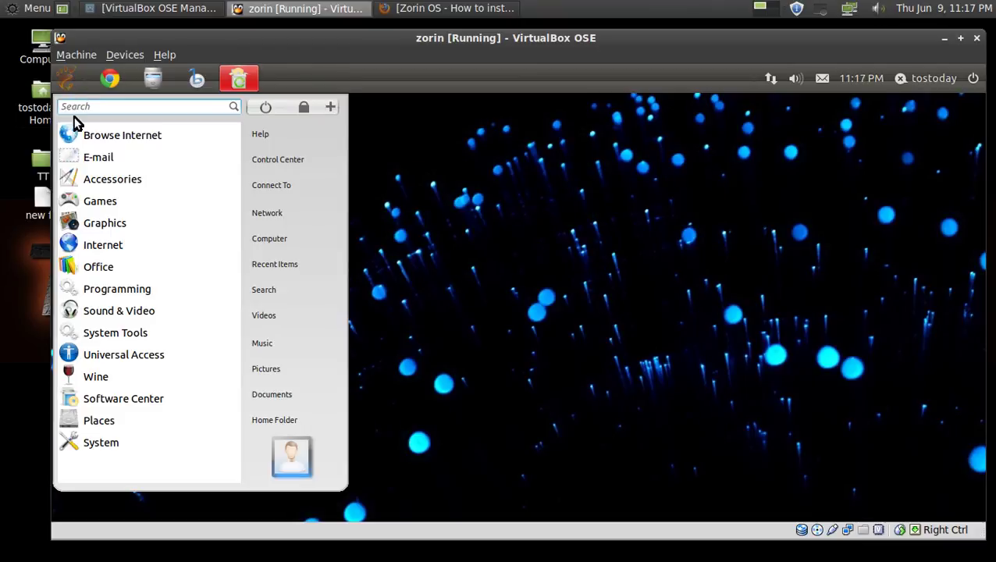
left_click(279, 315)
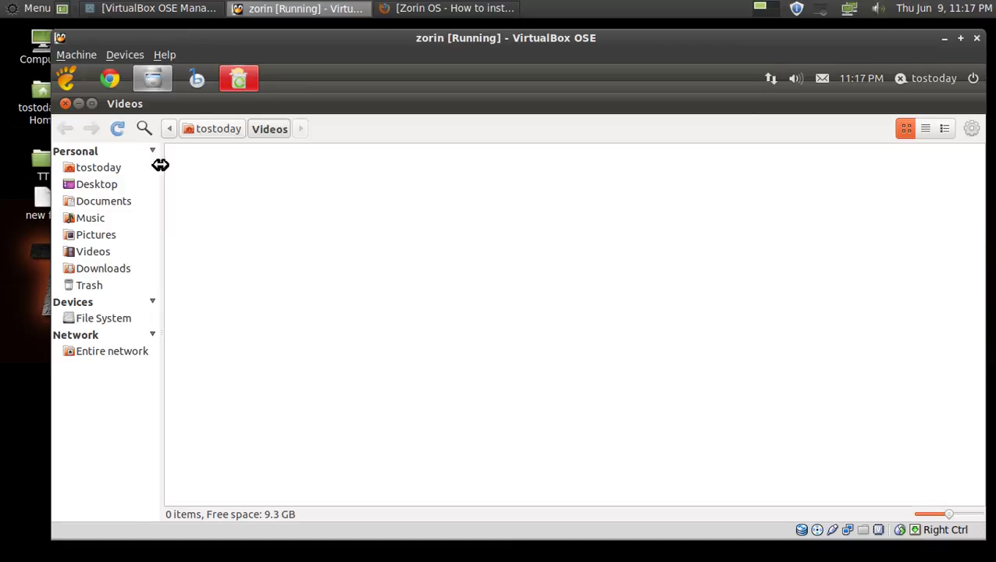
left_click(96, 168)
left_click(94, 183)
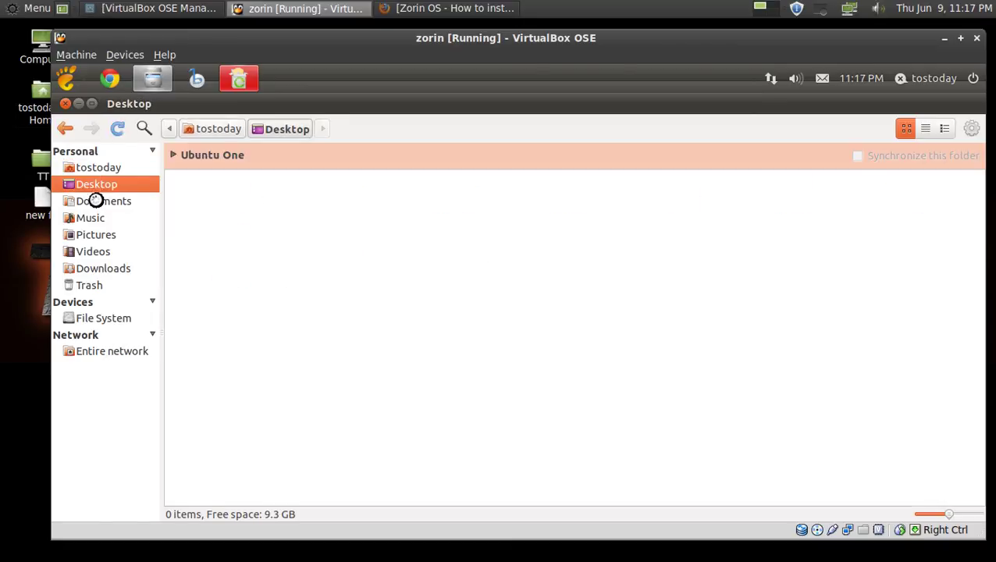
left_click(95, 200)
left_click(96, 218)
left_click(95, 234)
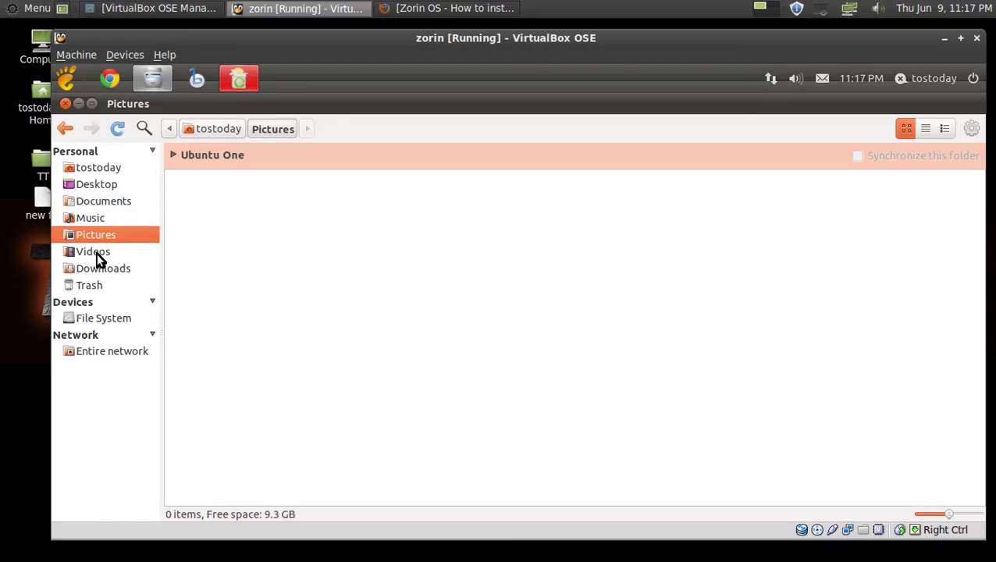
left_click(66, 104)
Open the Home Folder and switch its view to list, then compact list.
left_click(69, 80)
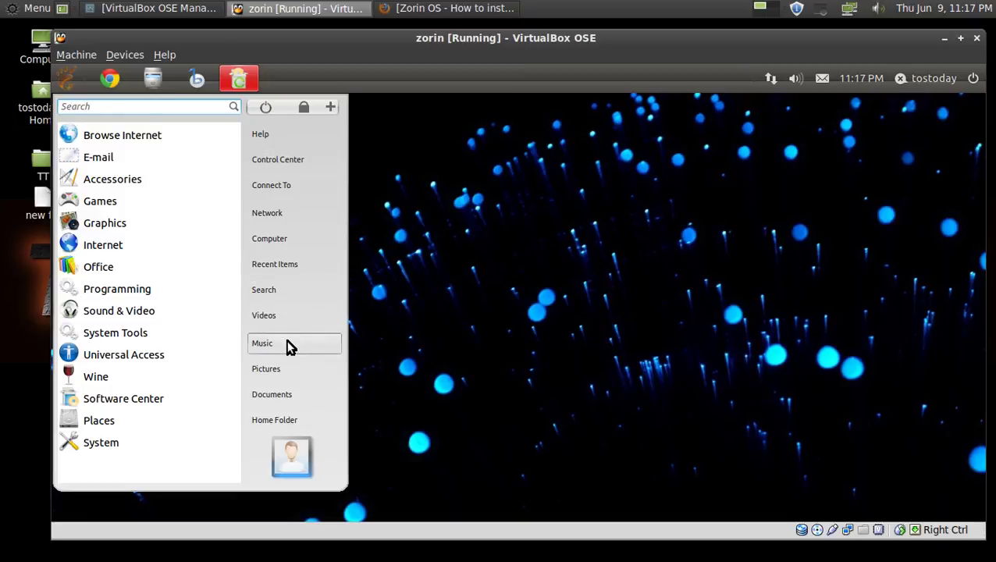
left_click(282, 419)
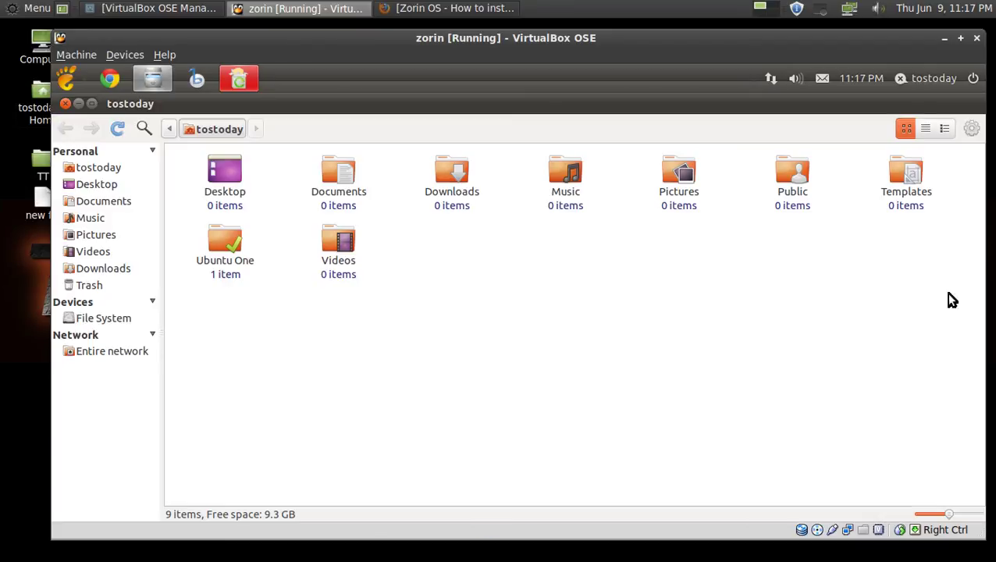
left_click(925, 130)
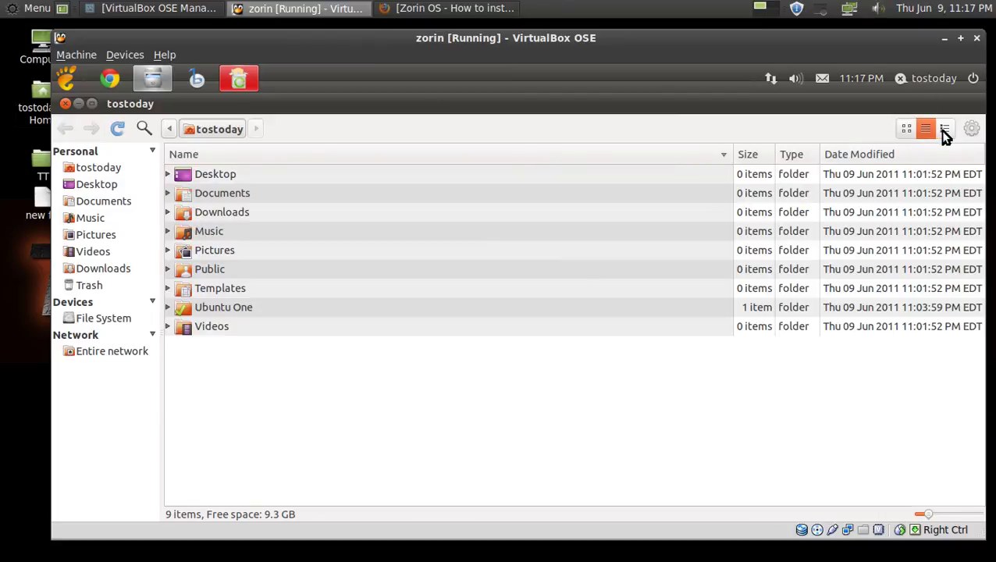
left_click(944, 130)
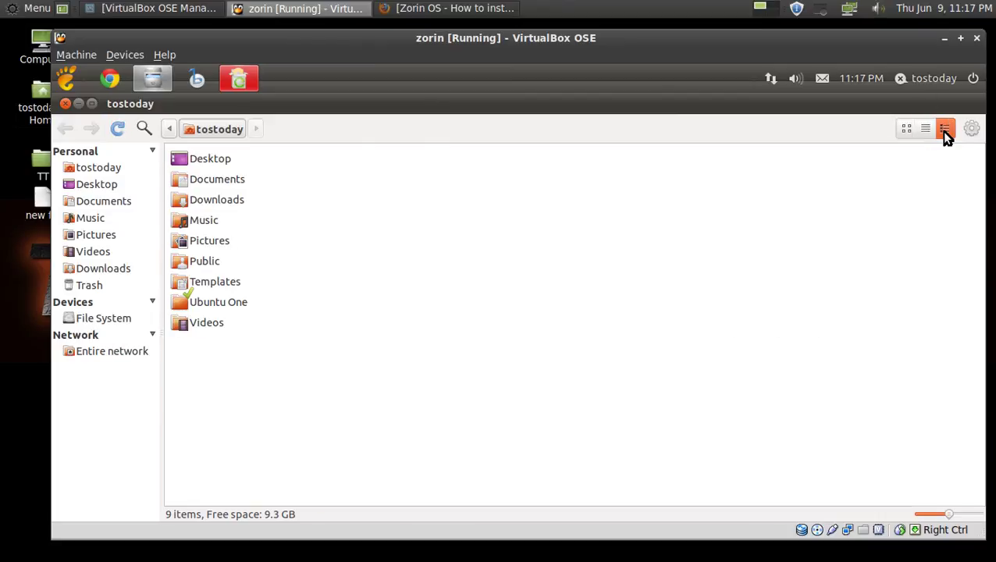
Cancel the virtual machine close prompt and close the home folder window.
left_click(976, 37)
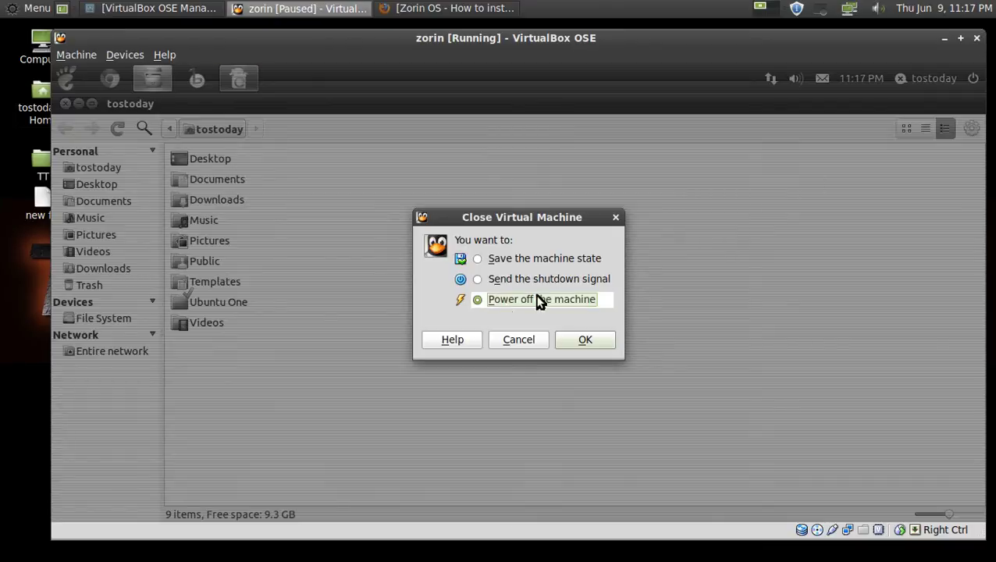
left_click(517, 339)
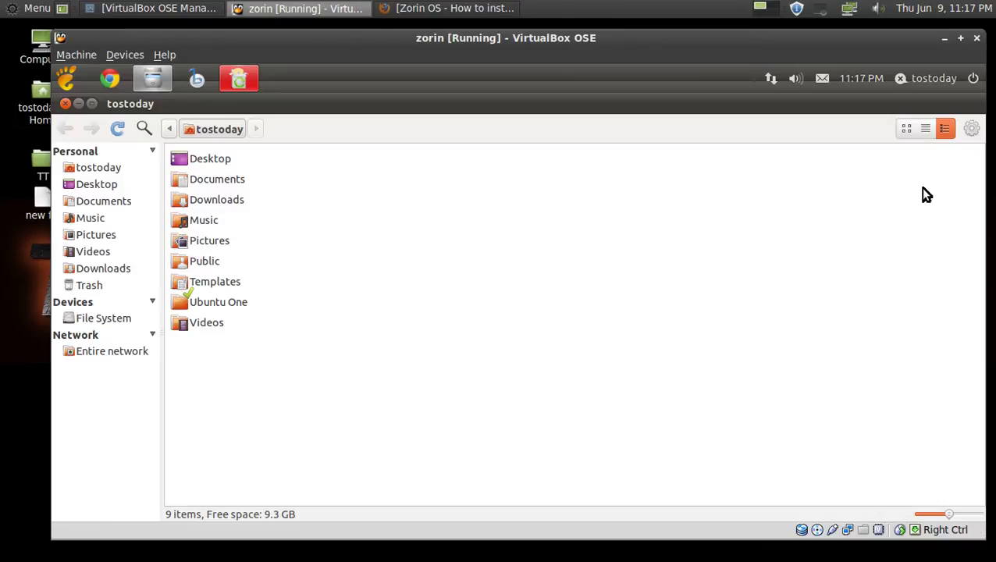
left_click(66, 104)
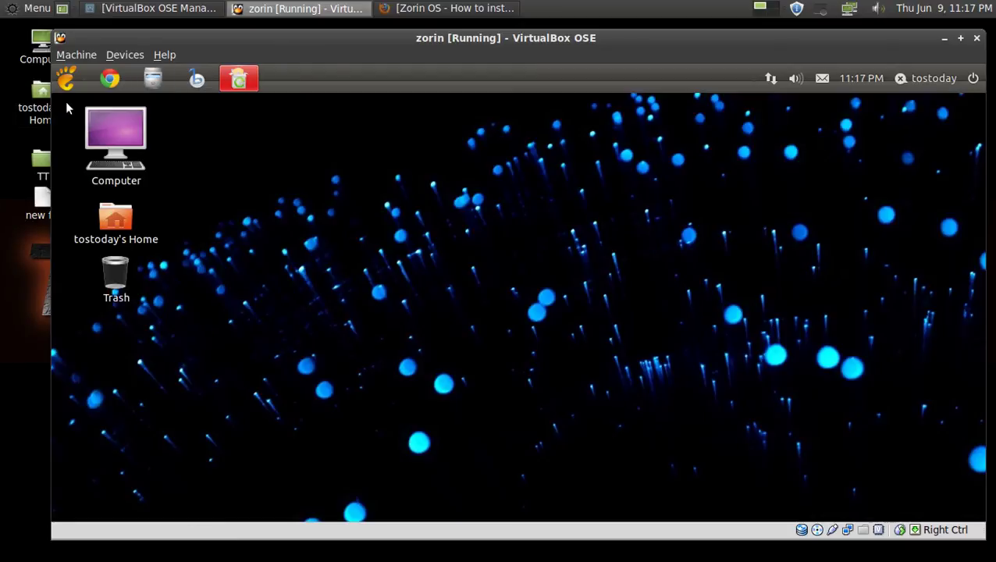
View the Computer desktop icon's properties, then open and close the home folder.
right_click(132, 138)
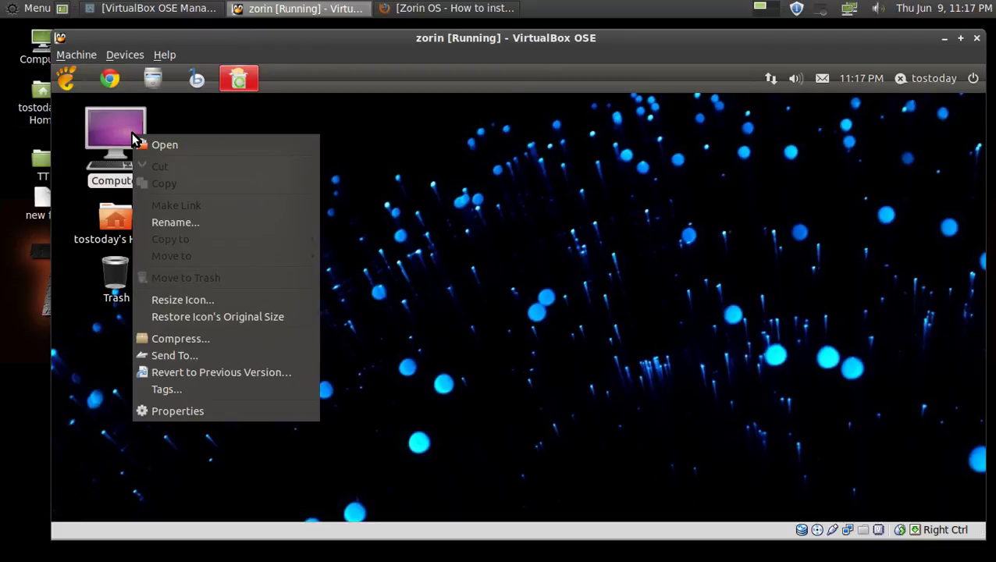
left_click(188, 412)
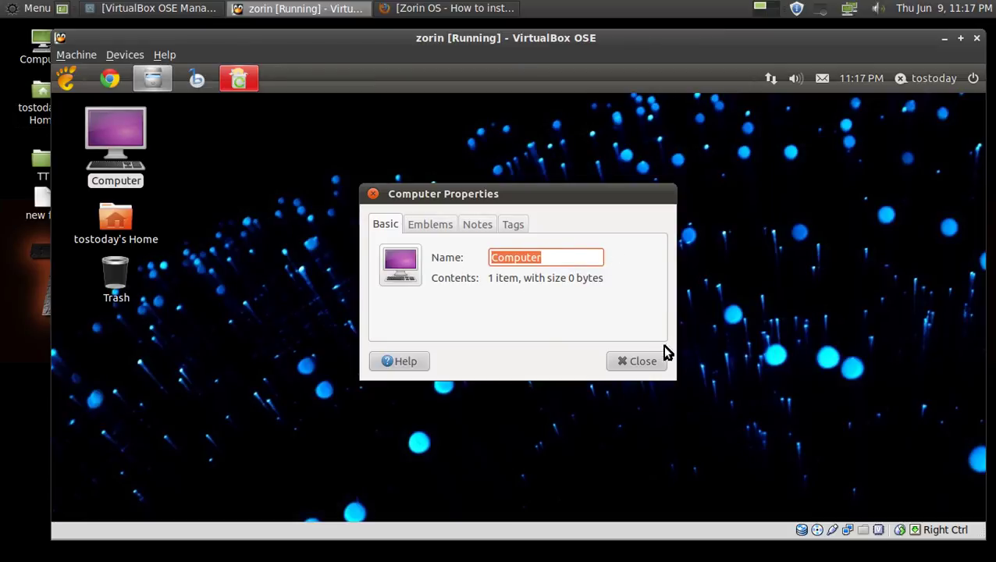
left_click(636, 361)
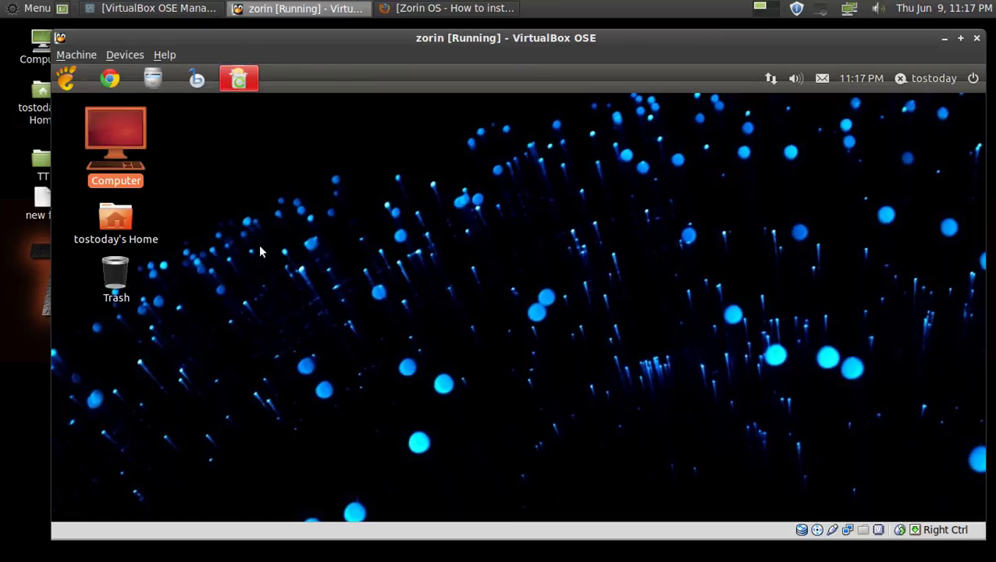
left_click(123, 219)
double_click(122, 219)
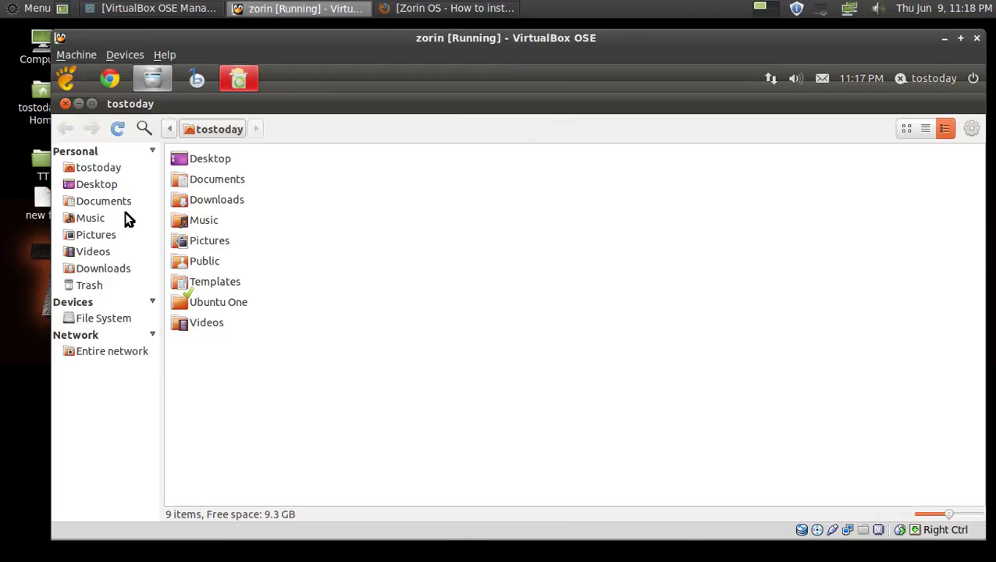
left_click(66, 104)
Confirm the Trash is empty, then bring up the Zorin application menu's category list.
left_click(124, 274)
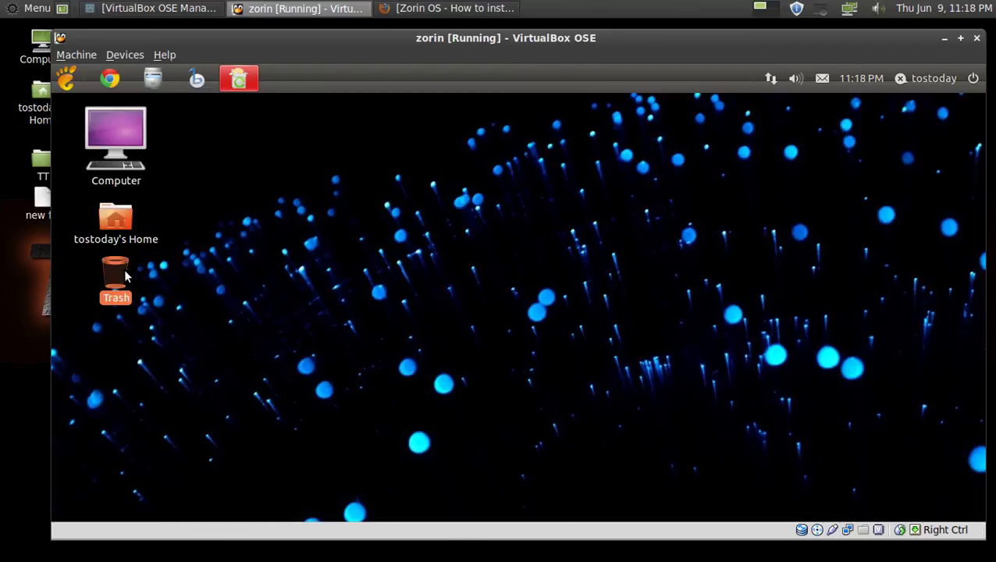
double_click(125, 275)
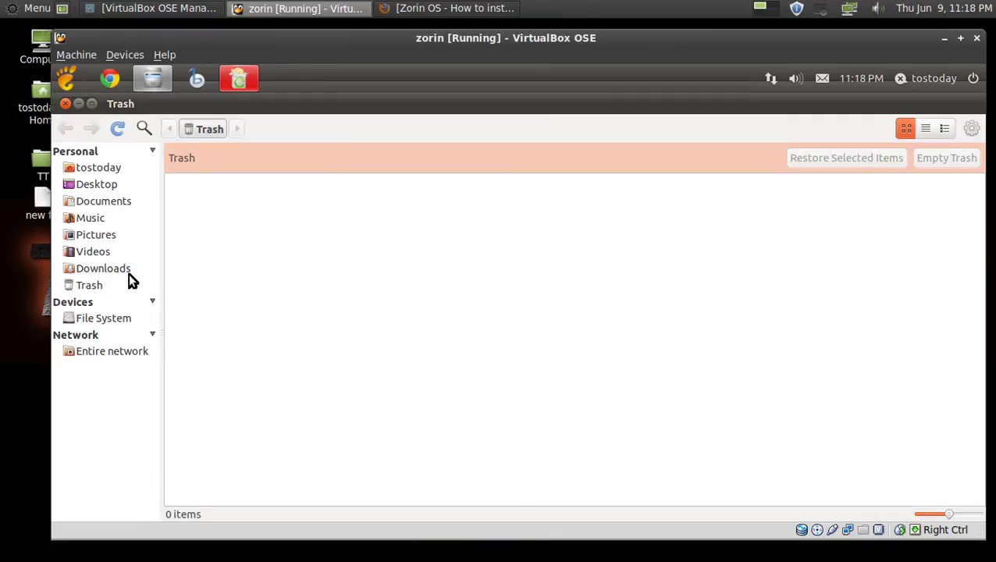
left_click(66, 103)
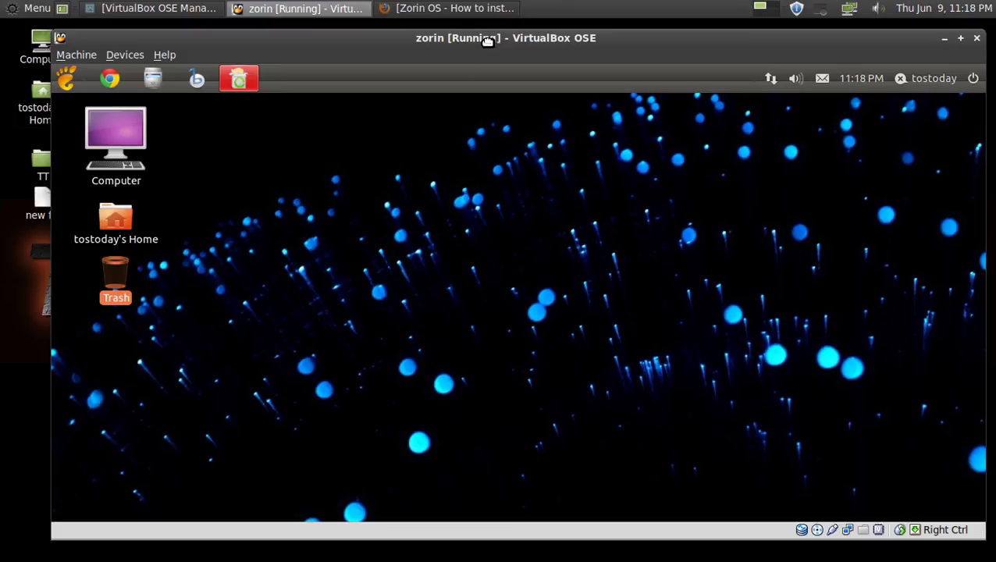
left_click_drag(487, 40, 474, 43)
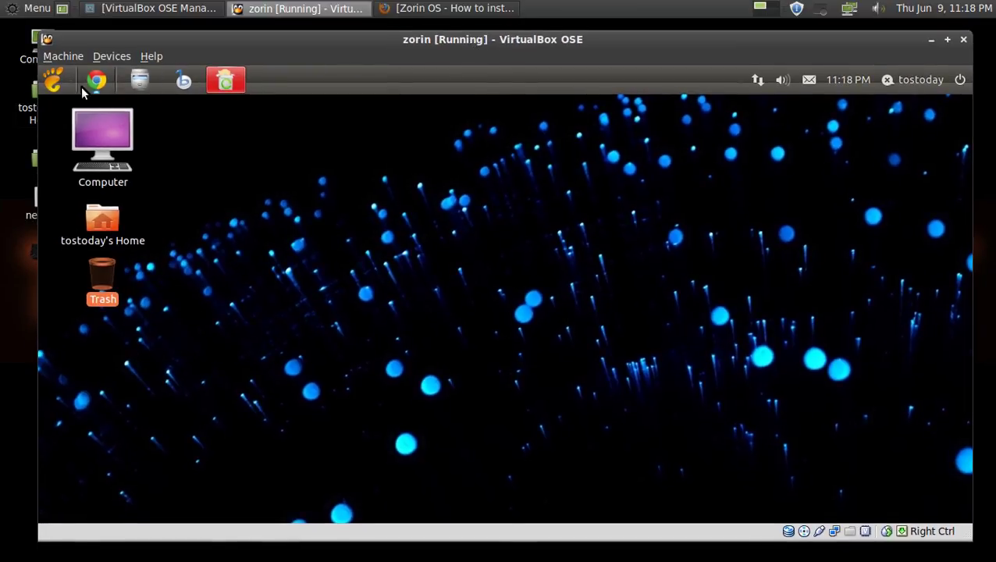
left_click(55, 84)
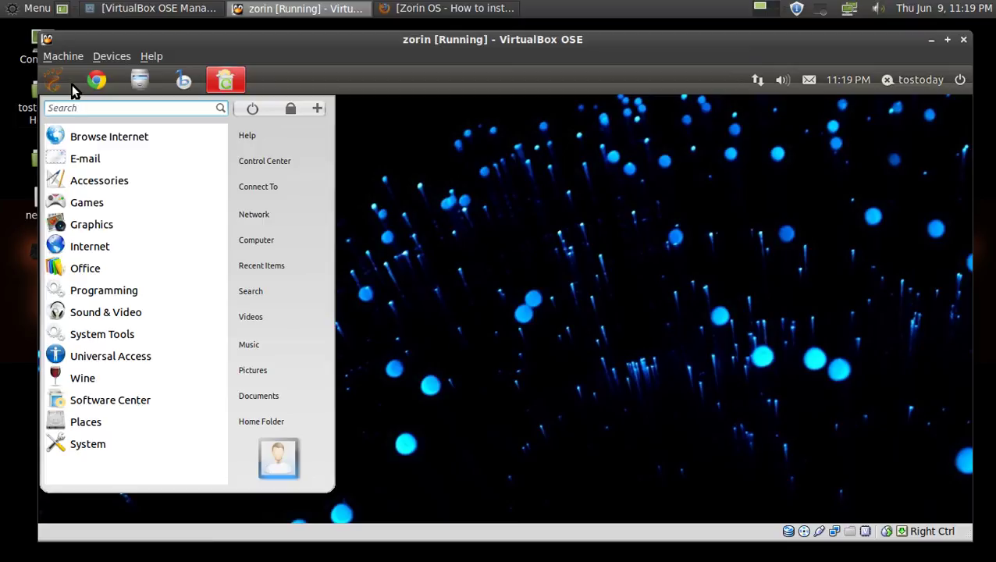
Close the Zorin start menu and dismiss the desktop's right-click menu without choosing anything.
left_click(54, 83)
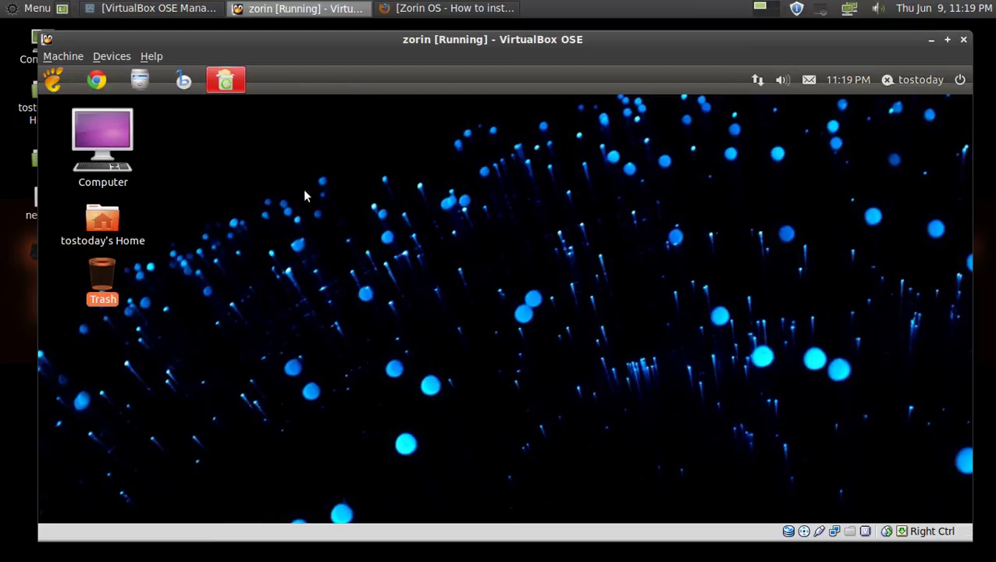
right_click(407, 241)
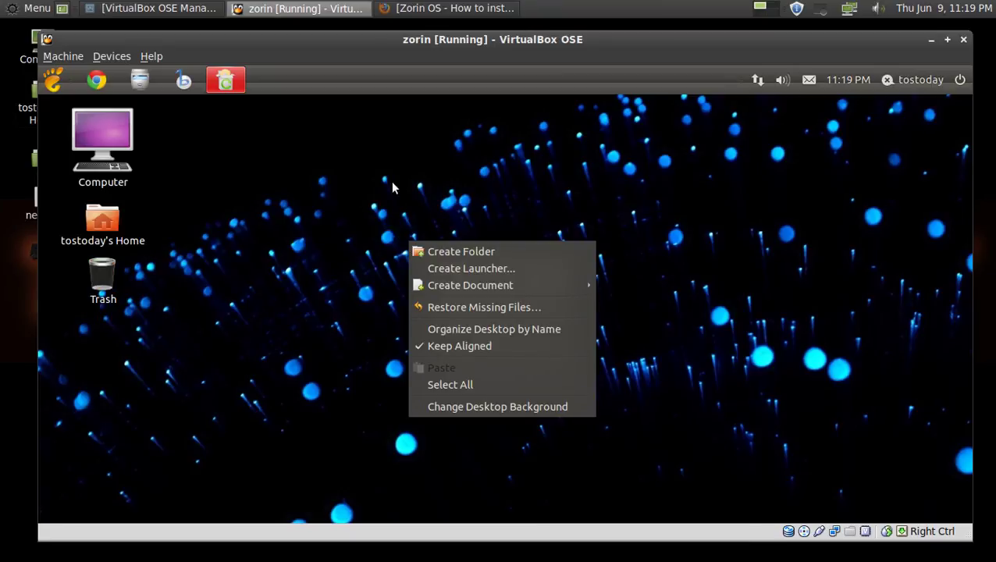
left_click(465, 185)
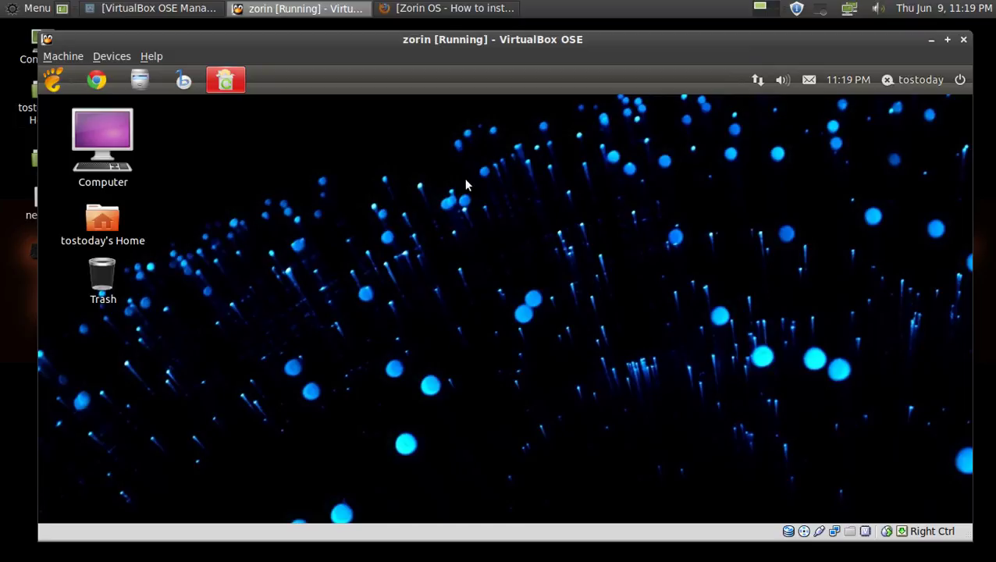
Bring Firefox forward and go from the install guide to the Zorin OS home page.
left_click(447, 9)
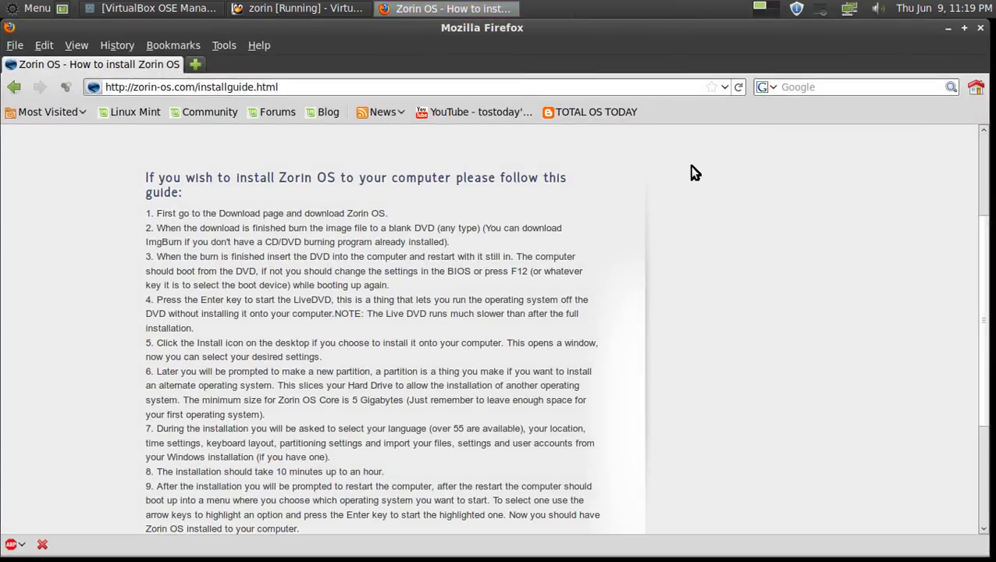
left_click_drag(987, 282, 987, 205)
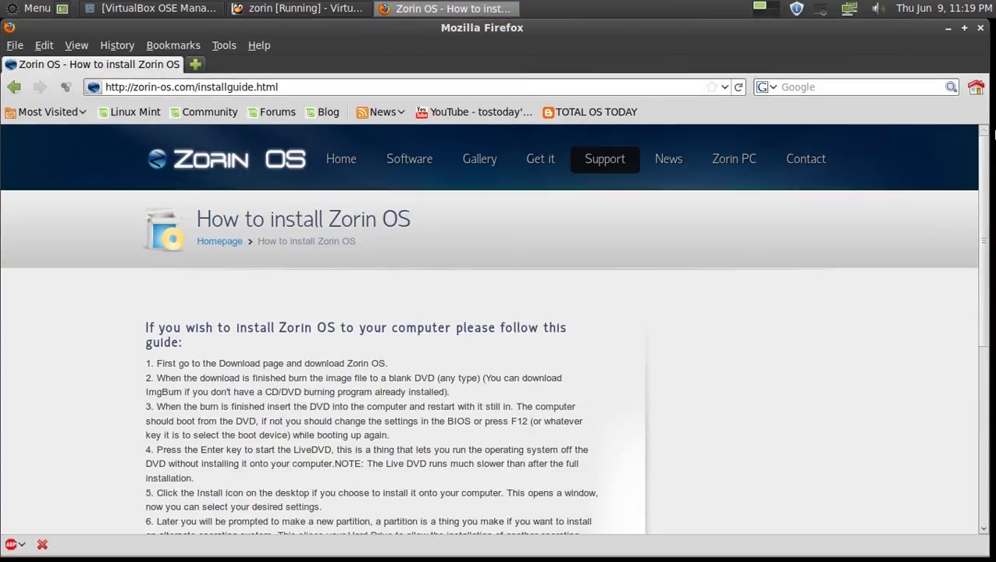
mouse_move(419, 181)
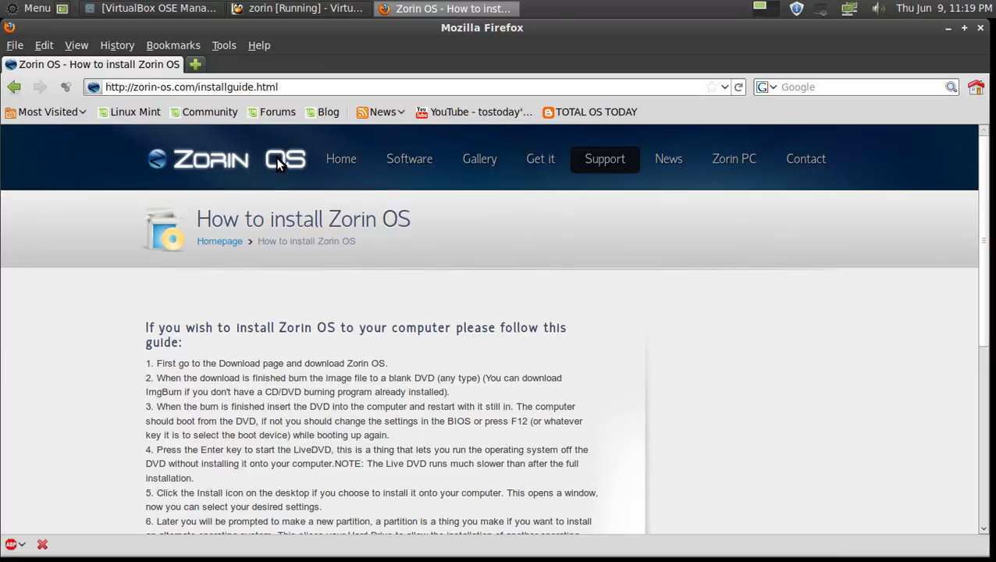
left_click(352, 163)
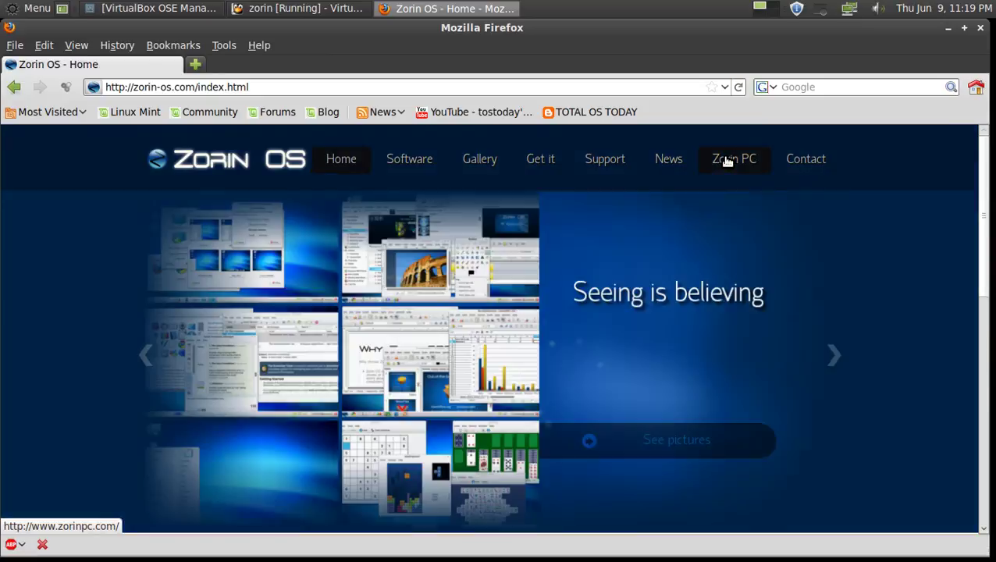
Open the Zorin PC website and scroll through its Hardware and Software sections.
left_click(725, 159)
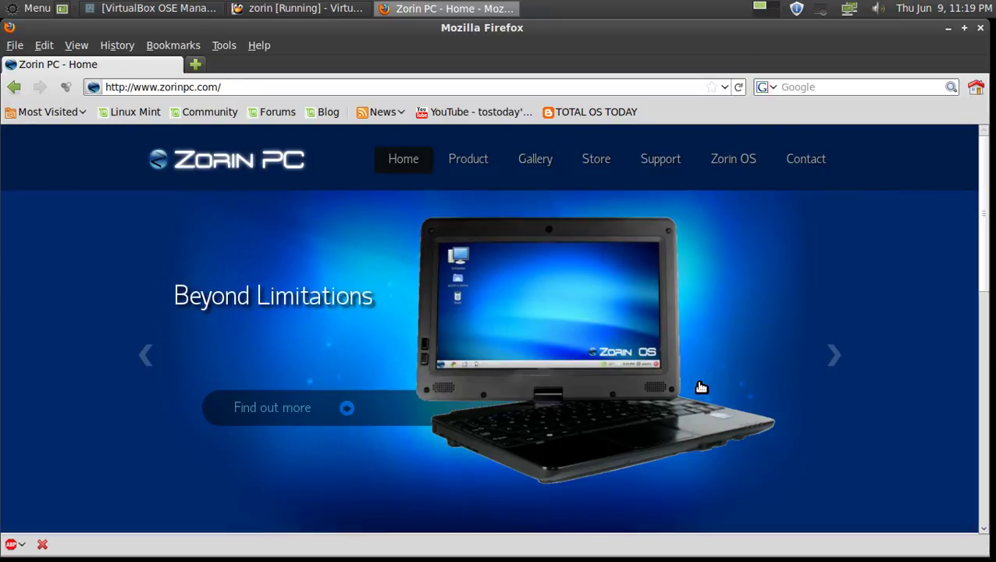
scroll(705, 391, "down", 5)
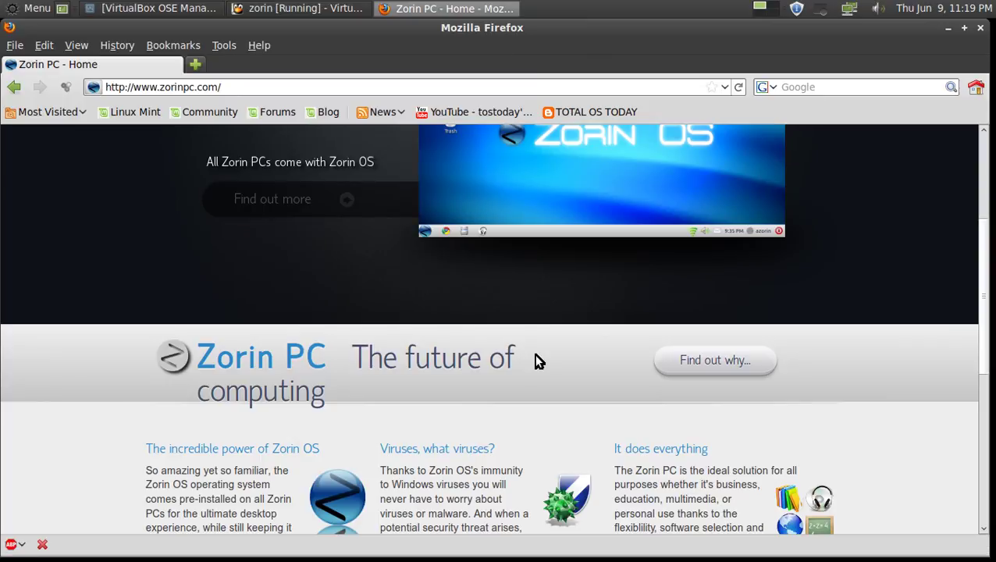
scroll(534, 357, "down", 3)
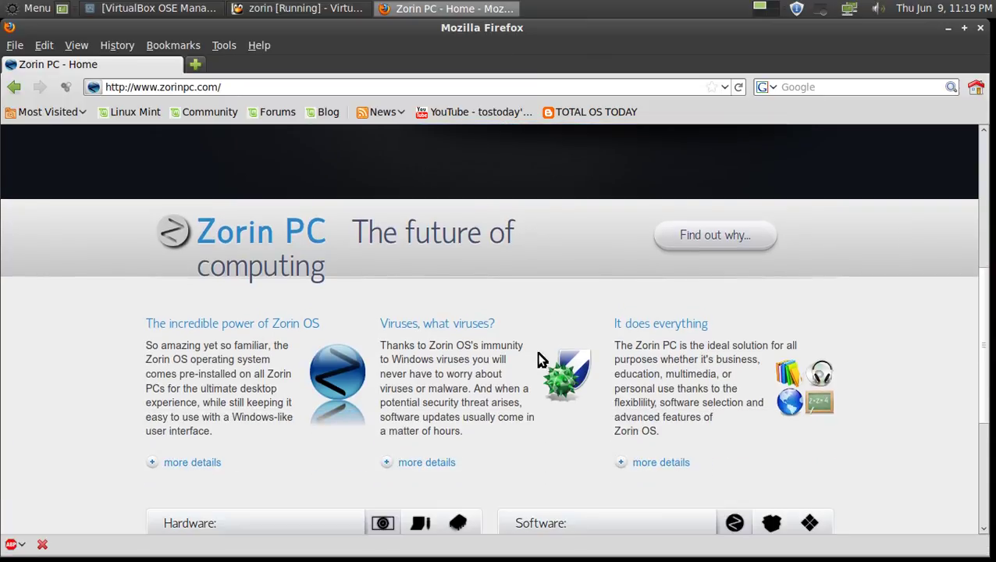
scroll(539, 344, "down", 6)
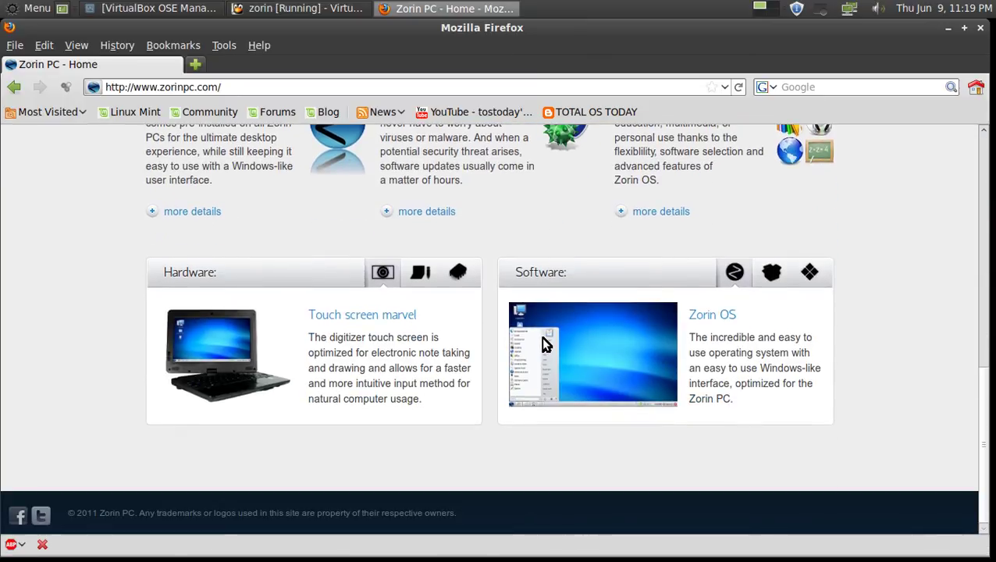
scroll(545, 344, "up", 14)
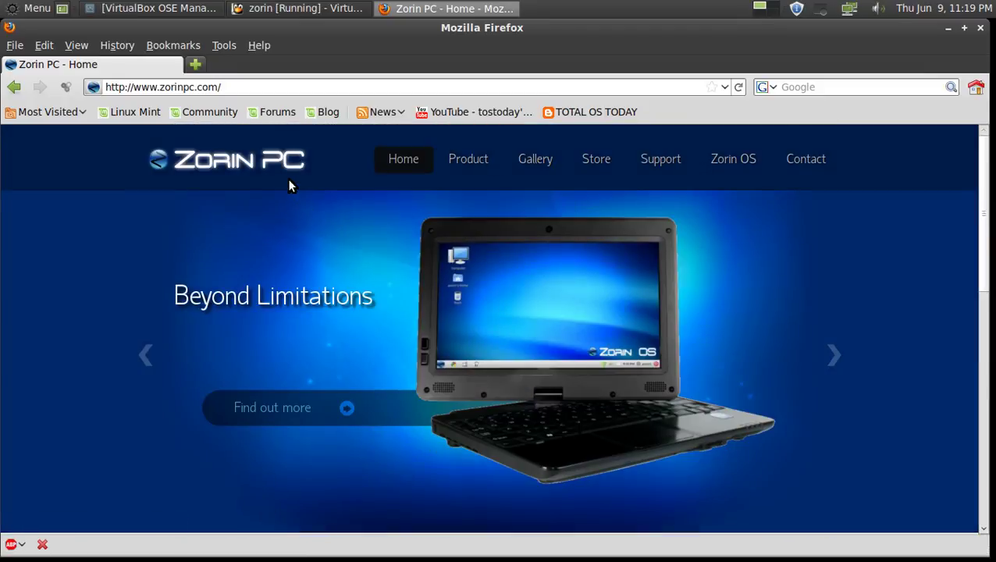
Open the TOTAL OS TODAY bookmark and scroll through the blog's posts.
left_click(598, 114)
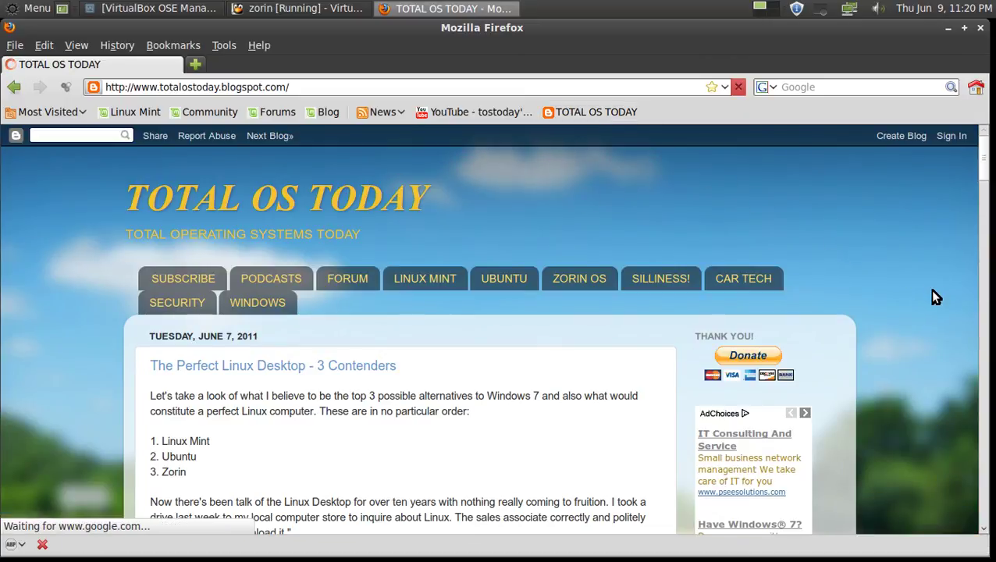
scroll(932, 292, "down", 2)
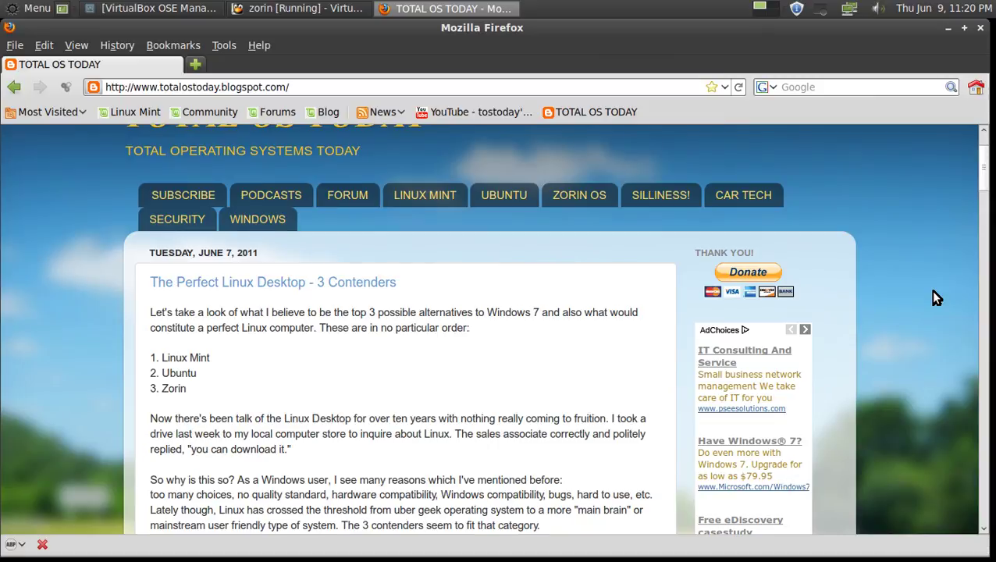
scroll(936, 295, "down", 15)
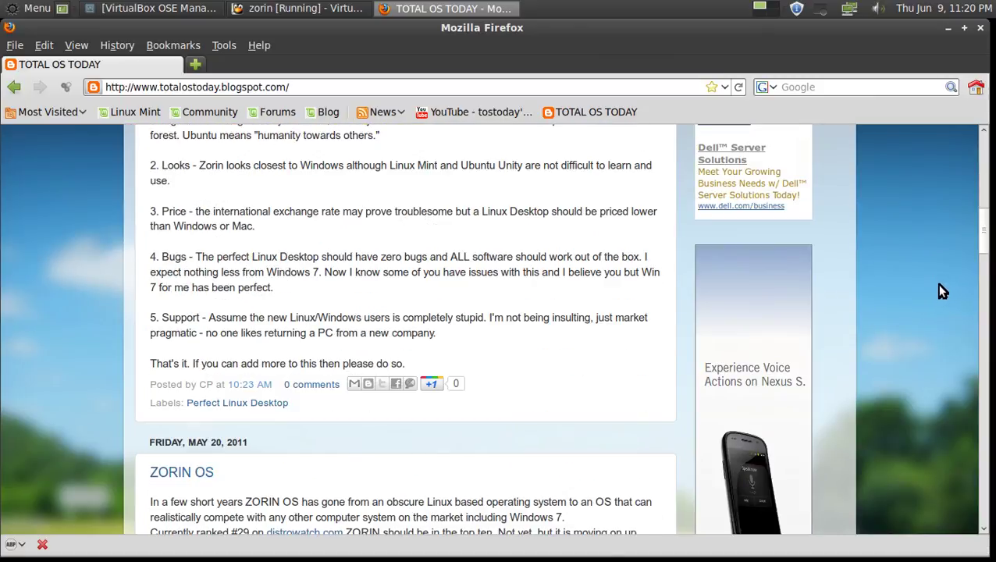
scroll(952, 291, "down", 20)
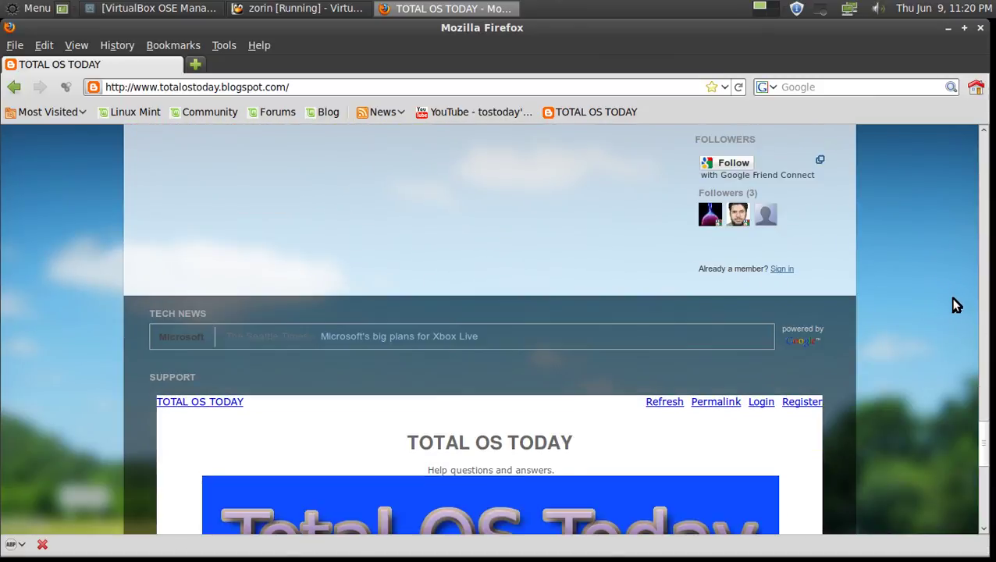
scroll(956, 305, "down", 10)
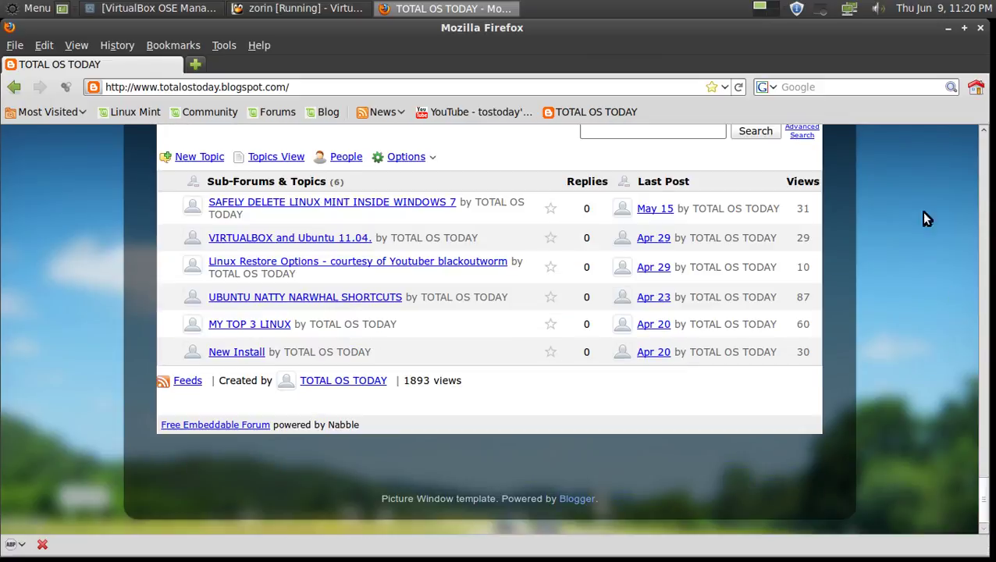
scroll(981, 357, "up", 15)
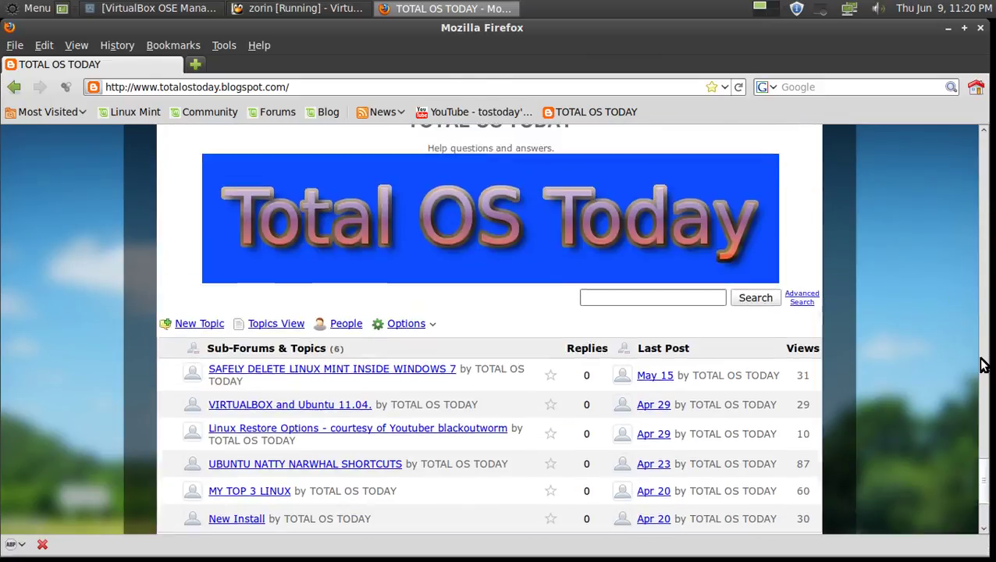
Close Firefox and minimize the VirtualBox window to reveal the host desktop.
scroll(981, 398, "down", 5)
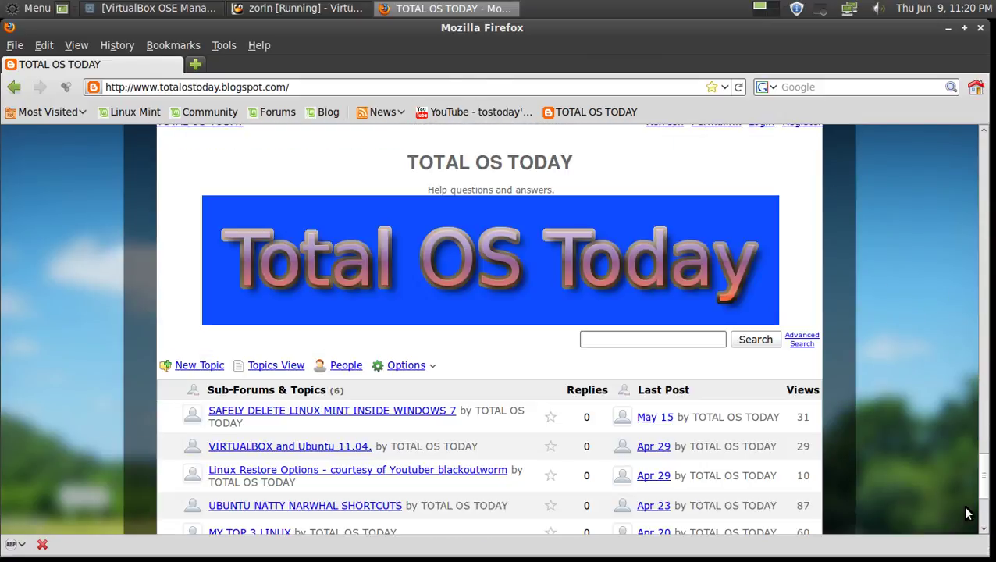
left_click(981, 30)
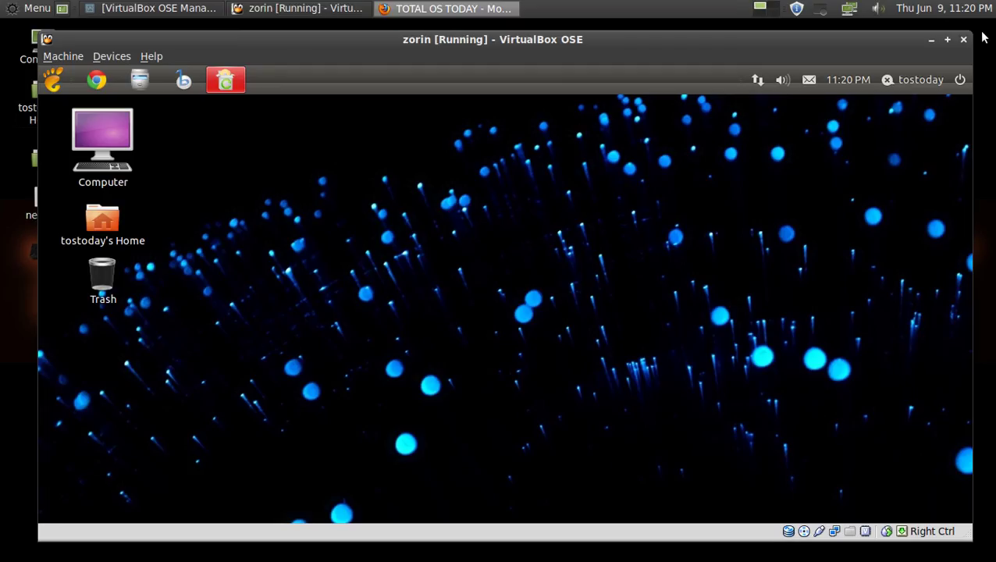
left_click(932, 40)
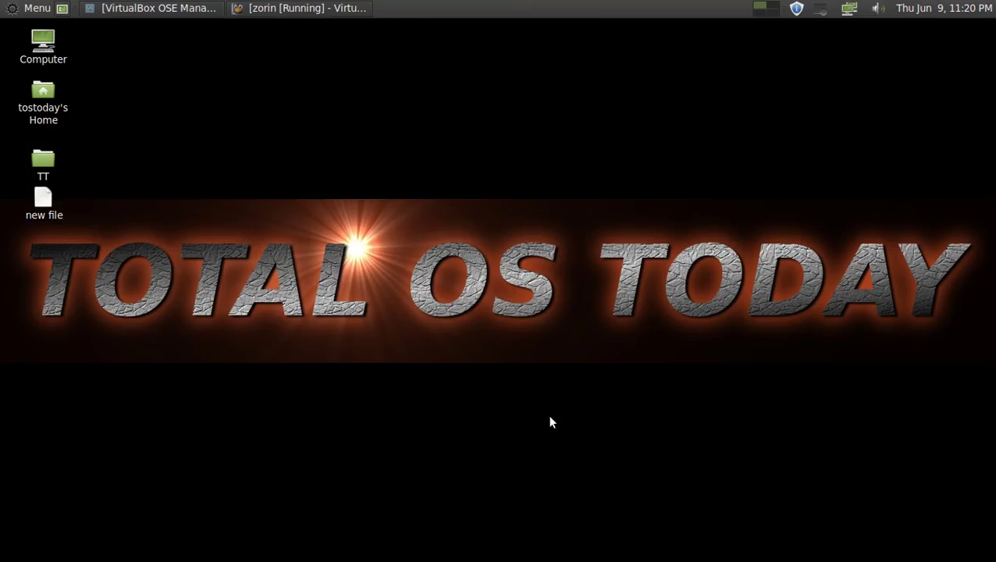